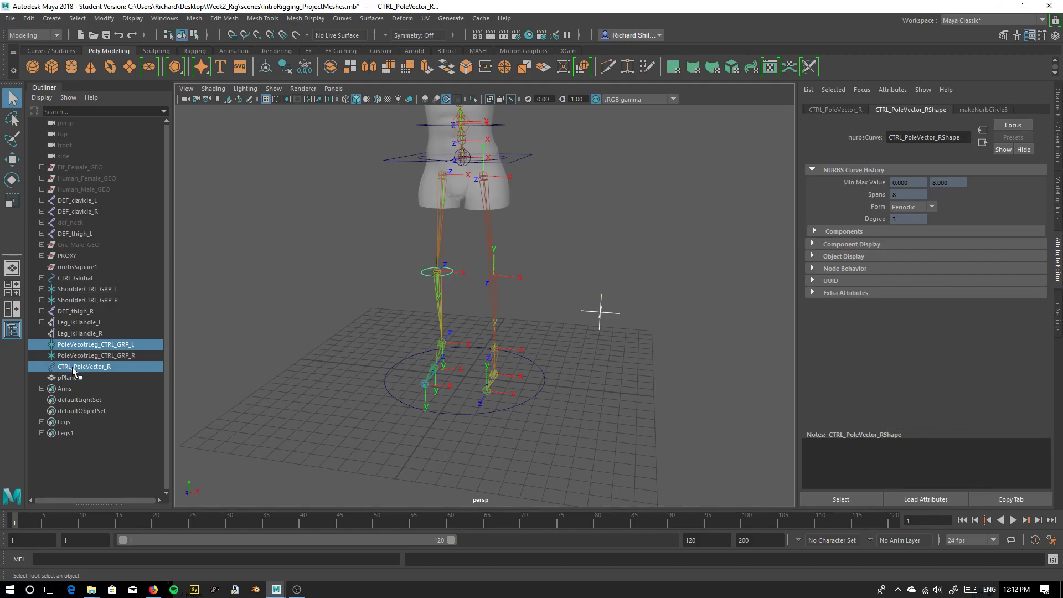
Delete PoleVecotrLeg_CTRL_GRP_L, PoleVecotrLeg_CTRL_GRP_R, CTRL_PoleVector_R and pPlane1 from the scene.
alt+drag(425, 378, 553, 301)
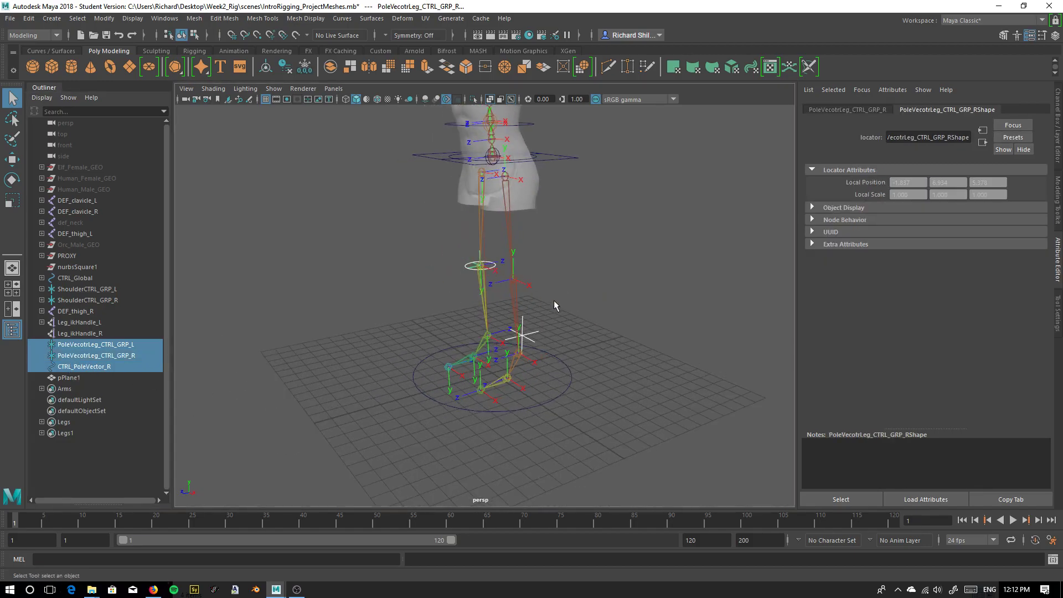
alt+drag(542, 228, 513, 286)
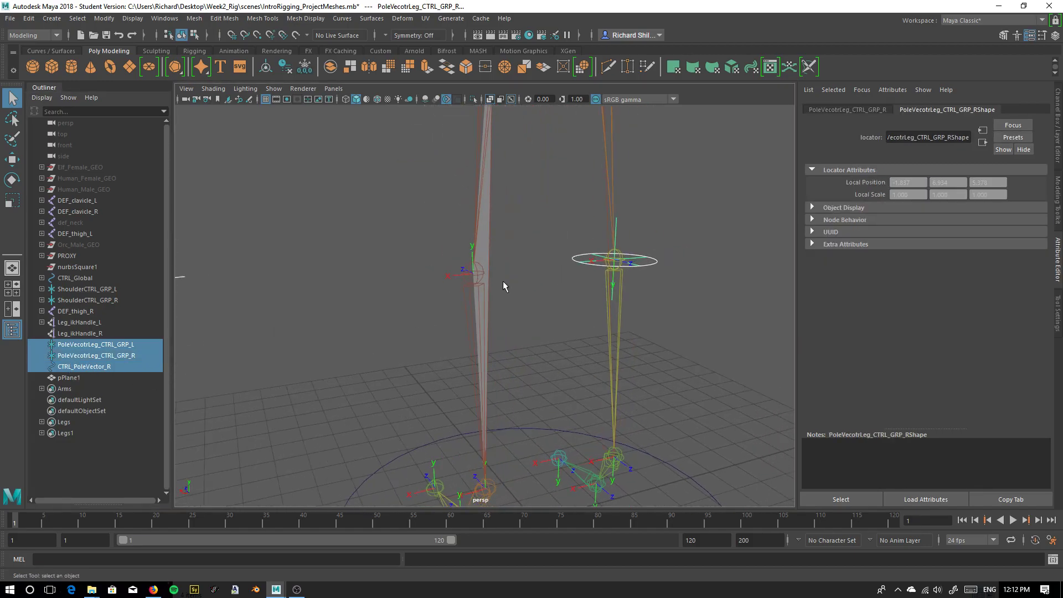
ctrl+click(62, 378)
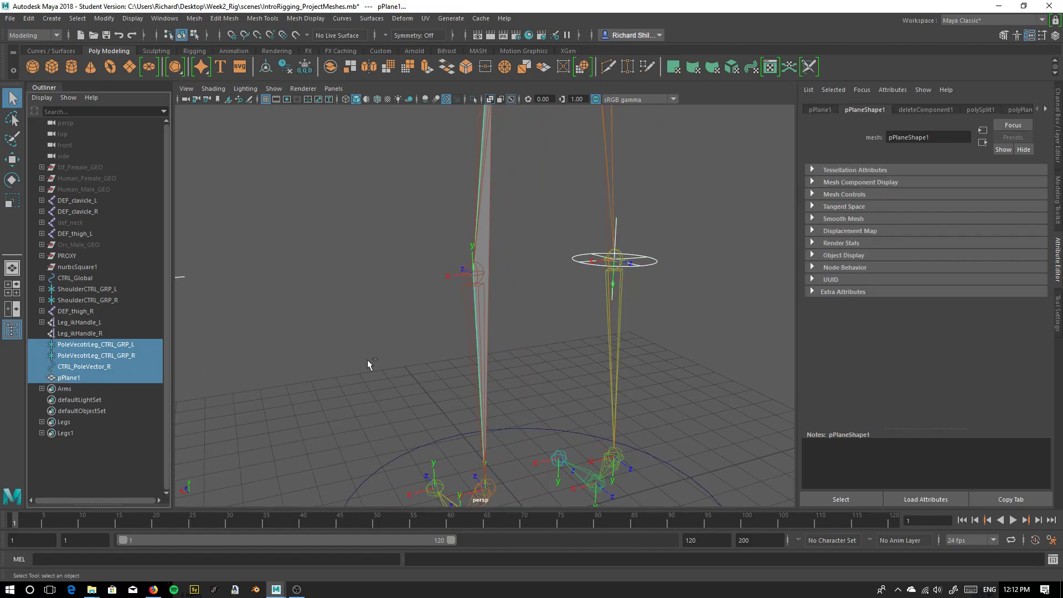
scroll(518, 308, down, 3)
alt+drag(500, 321, 604, 327)
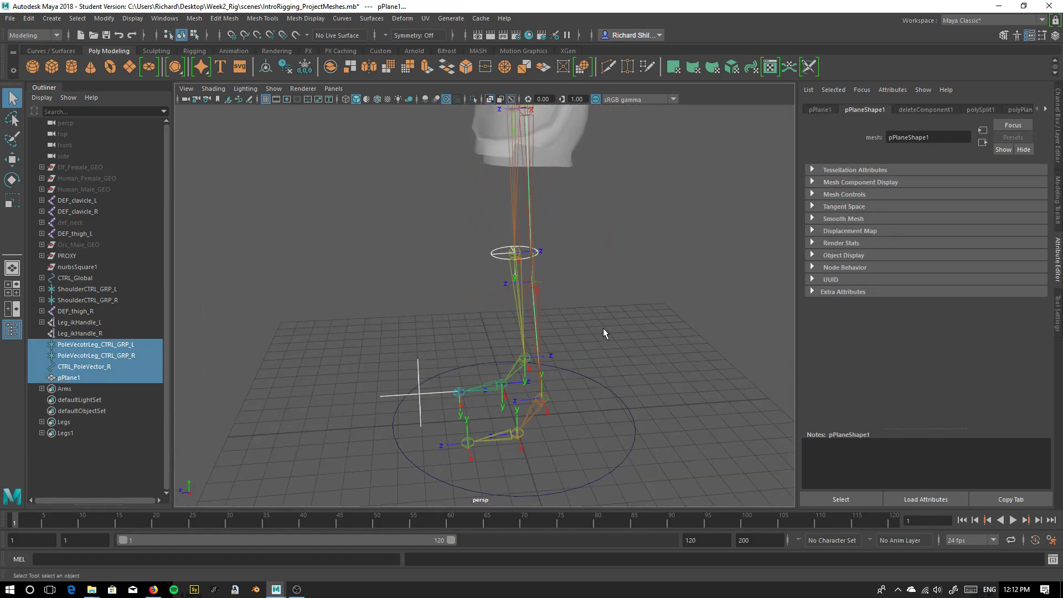
key(Delete)
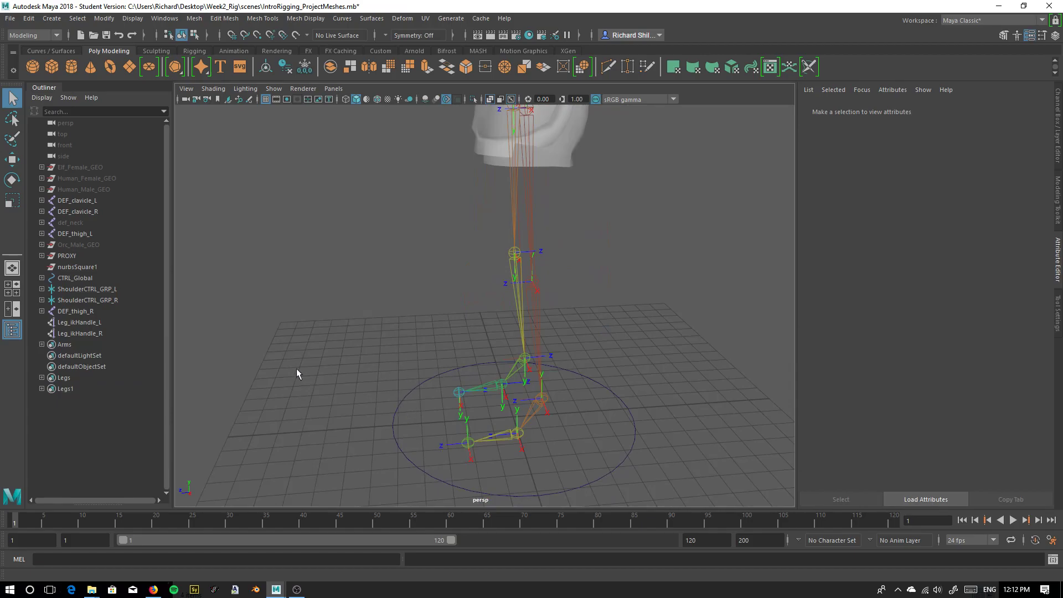
Delete the leg IK handles Leg_ikHandle_L and Leg_ikHandle_R.
click(80, 333)
ctrl+click(80, 322)
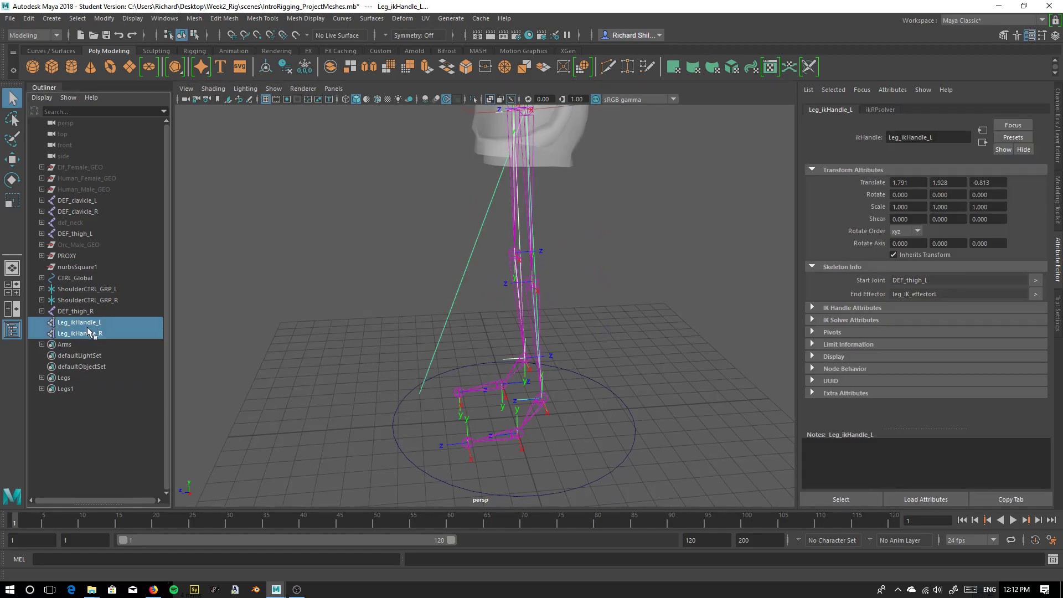
alt+drag(519, 352, 605, 340)
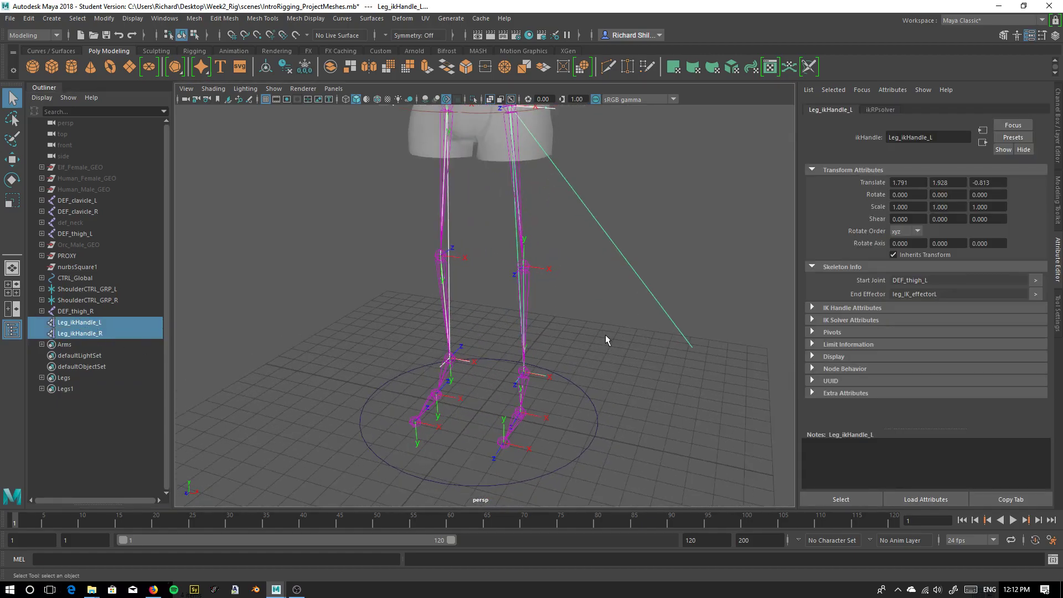
key(Delete)
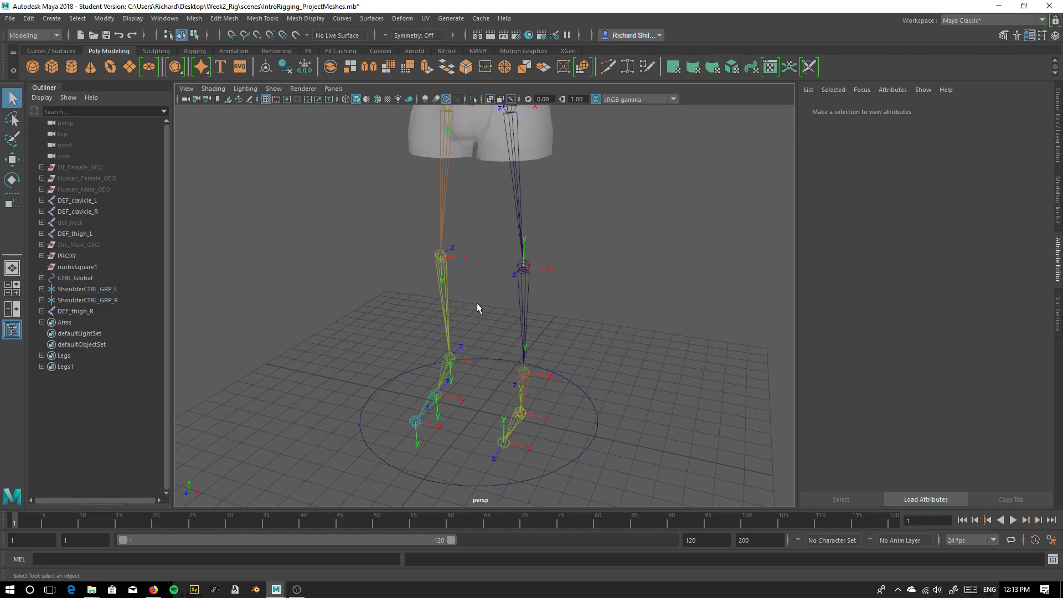
Reorder the Outliner so that DEF_thigh_L sits directly above DEF_thigh_R.
click(529, 310)
click(437, 302)
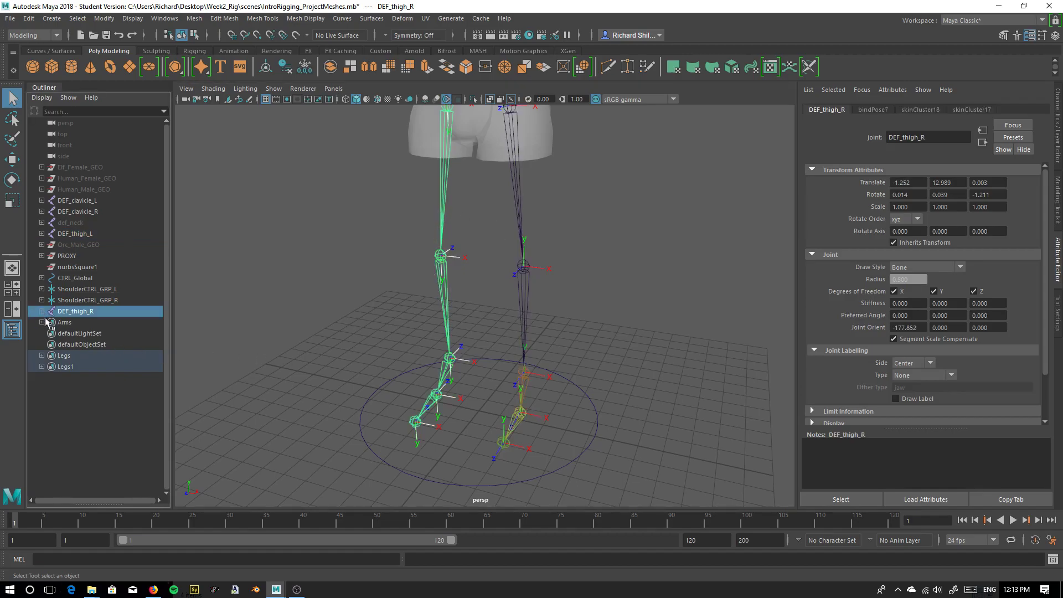
click(75, 233)
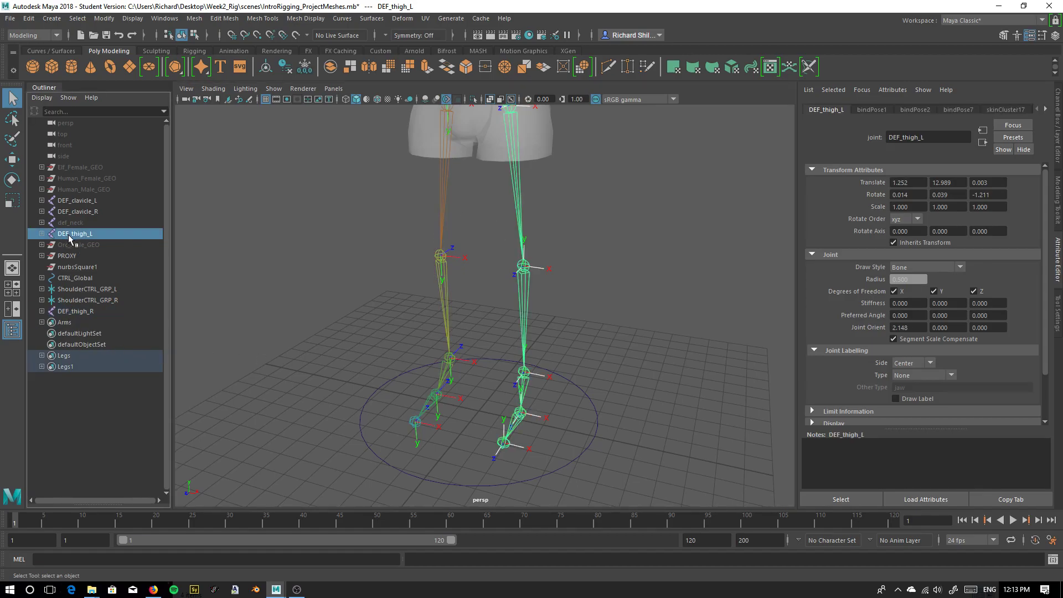
middle_drag(71, 271, 68, 310)
click(78, 314)
click(82, 302)
click(78, 313)
click(81, 302)
click(76, 311)
click(76, 300)
click(76, 311)
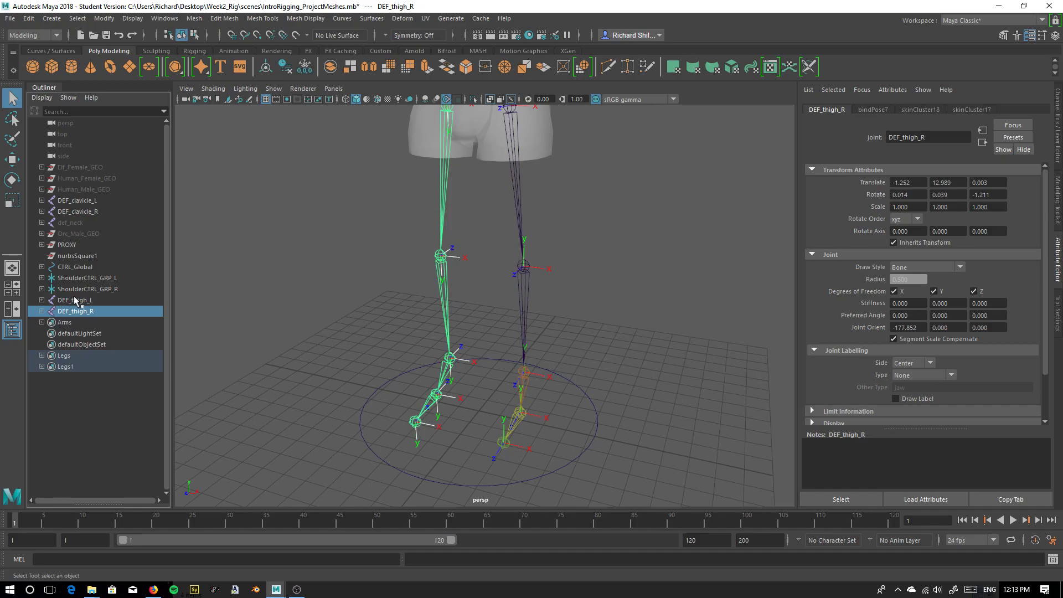
Expand the DEF_thigh_L joint hierarchy in the Outliner down to DEF_toe_L.
click(72, 301)
click(41, 300)
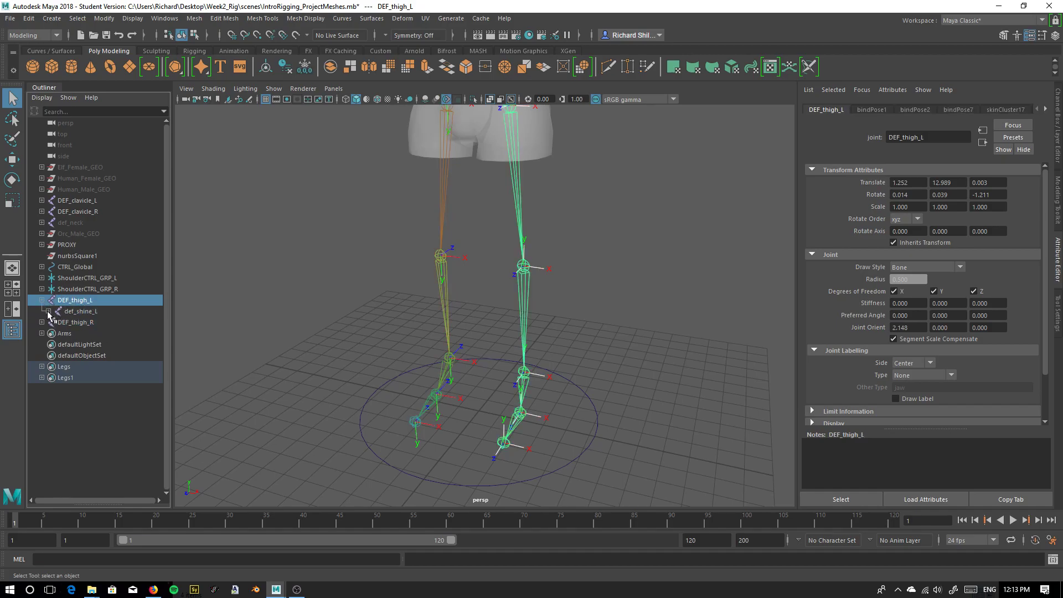
click(48, 311)
Deselect the joints and examine how the hip, knee and ankle of both legs line up from the side.
alt+drag(514, 341, 576, 271)
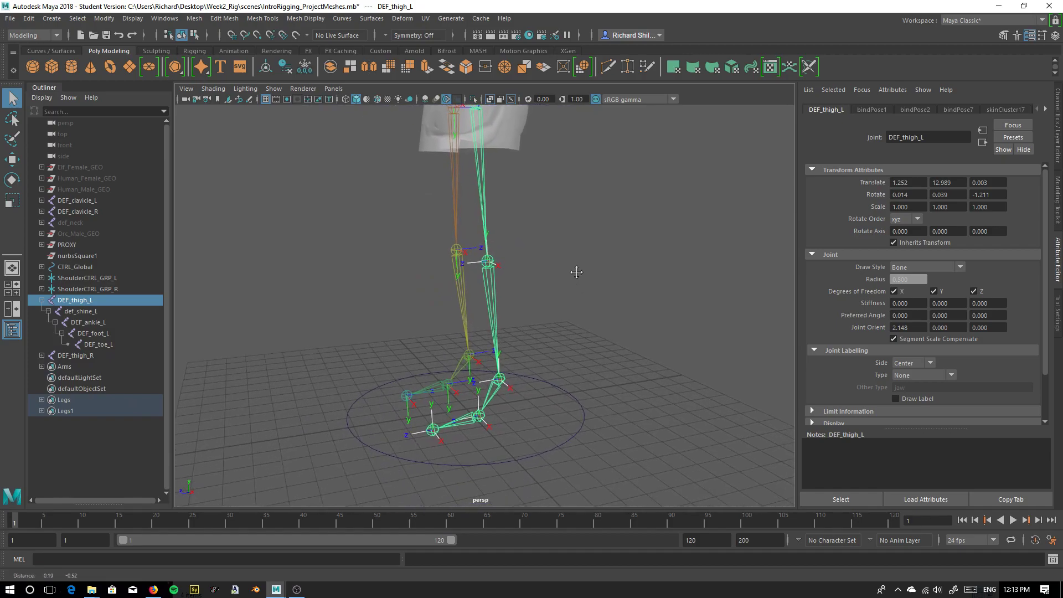
click(589, 295)
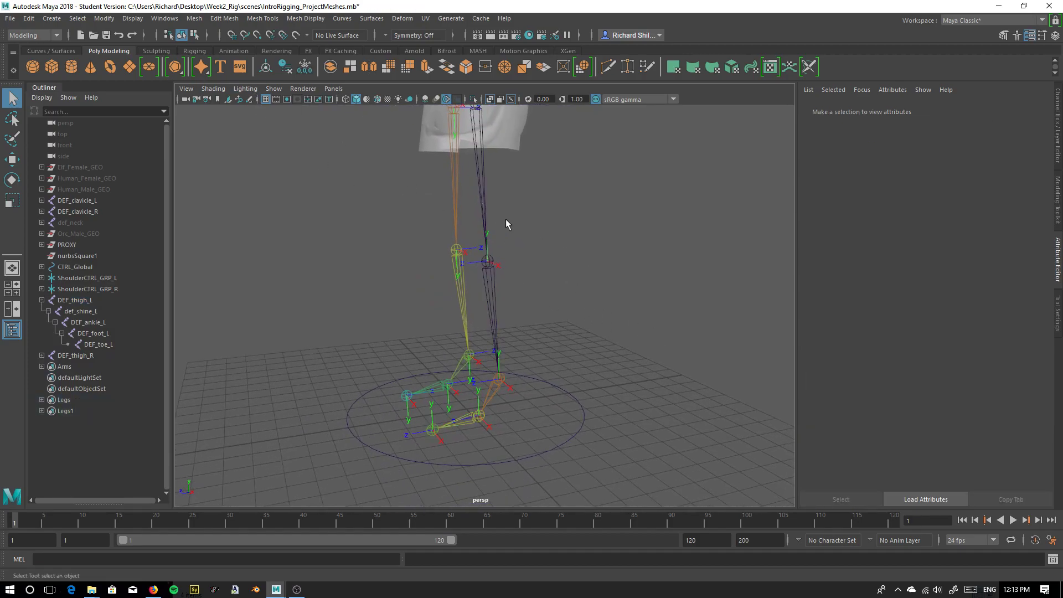
alt+middle_drag(506, 219, 498, 256)
alt+drag(495, 274, 461, 270)
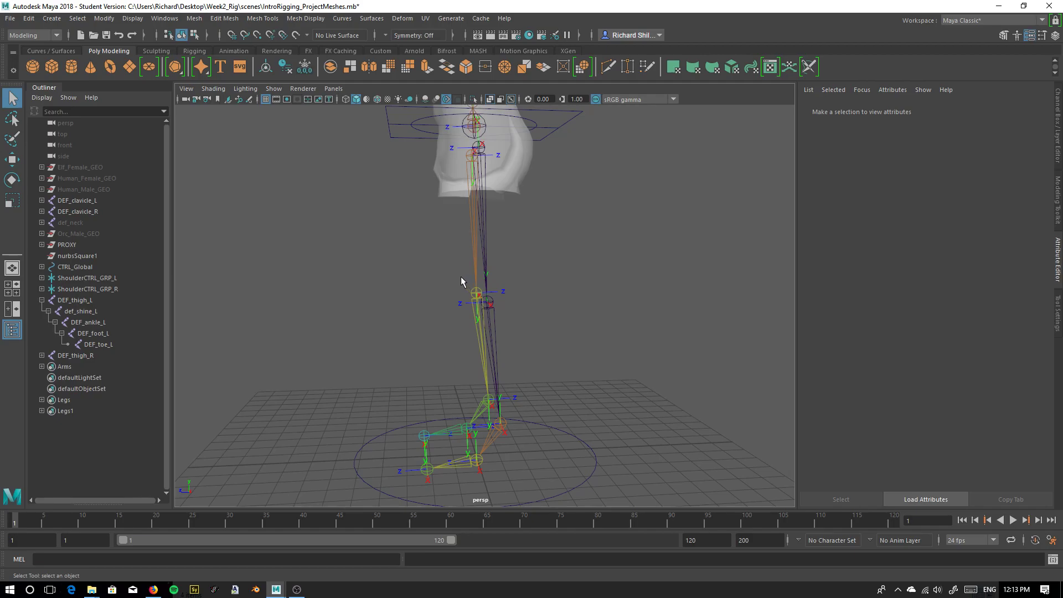
alt+drag(397, 304, 465, 258)
alt+drag(422, 330, 447, 277)
alt+drag(516, 238, 528, 274)
alt+middle_drag(528, 274, 528, 306)
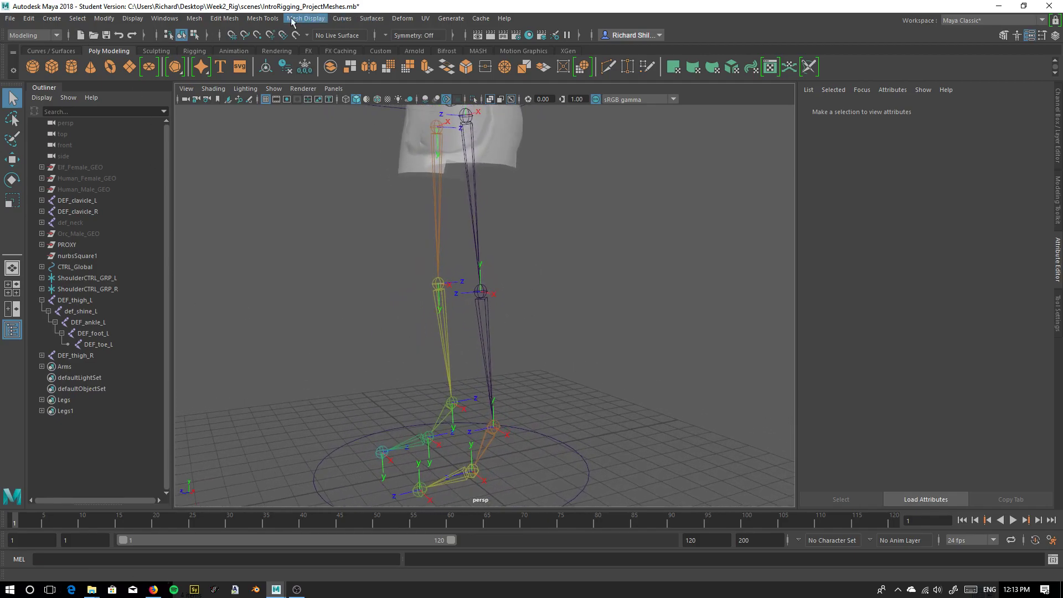
Switch to the Rigging menu set and start the IK Handle tool with its settings reset to default.
click(19, 35)
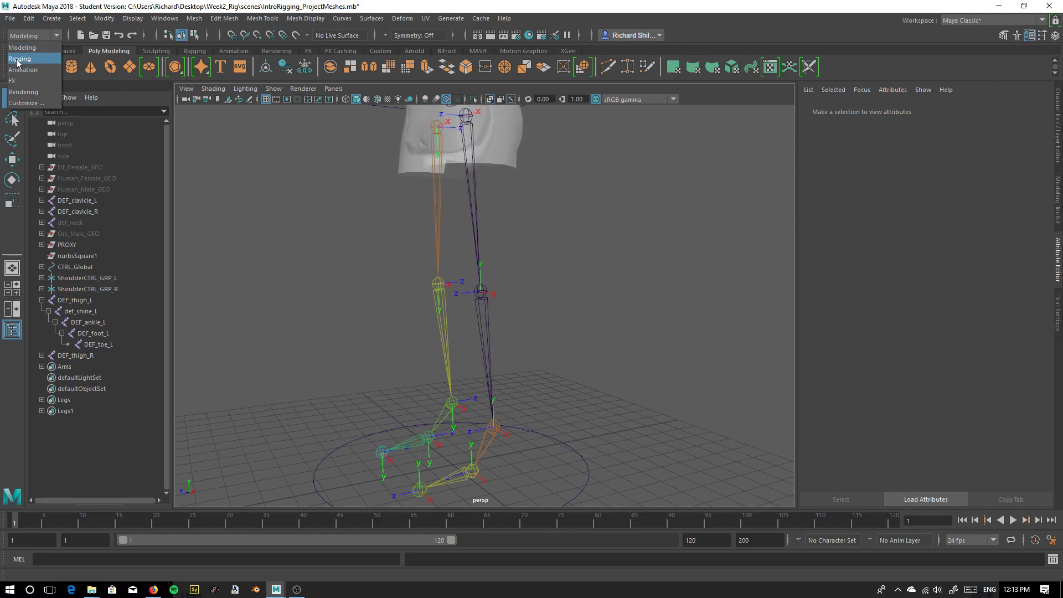
click(21, 59)
click(209, 20)
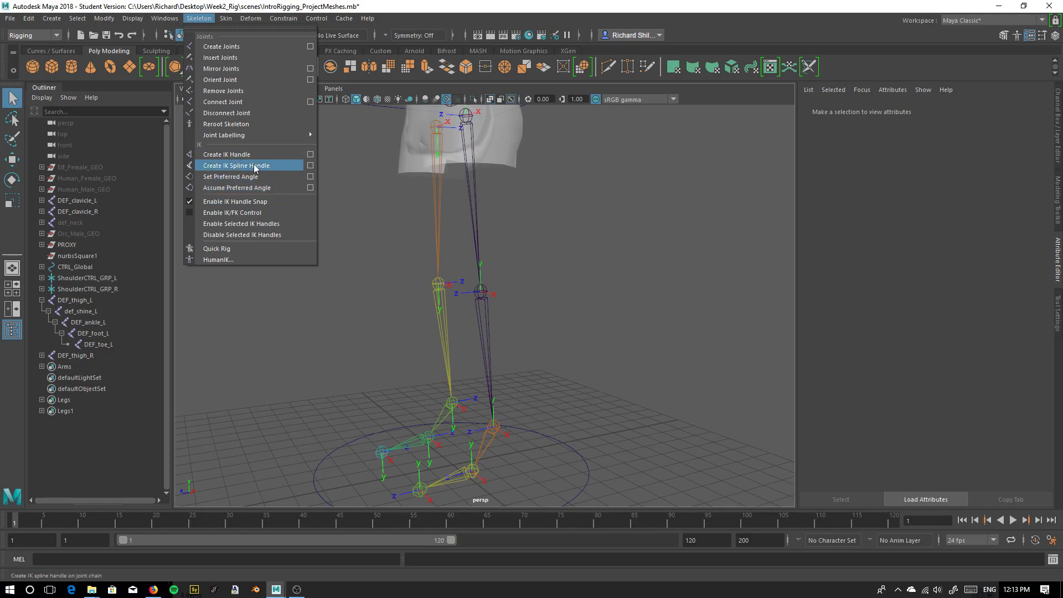
click(310, 156)
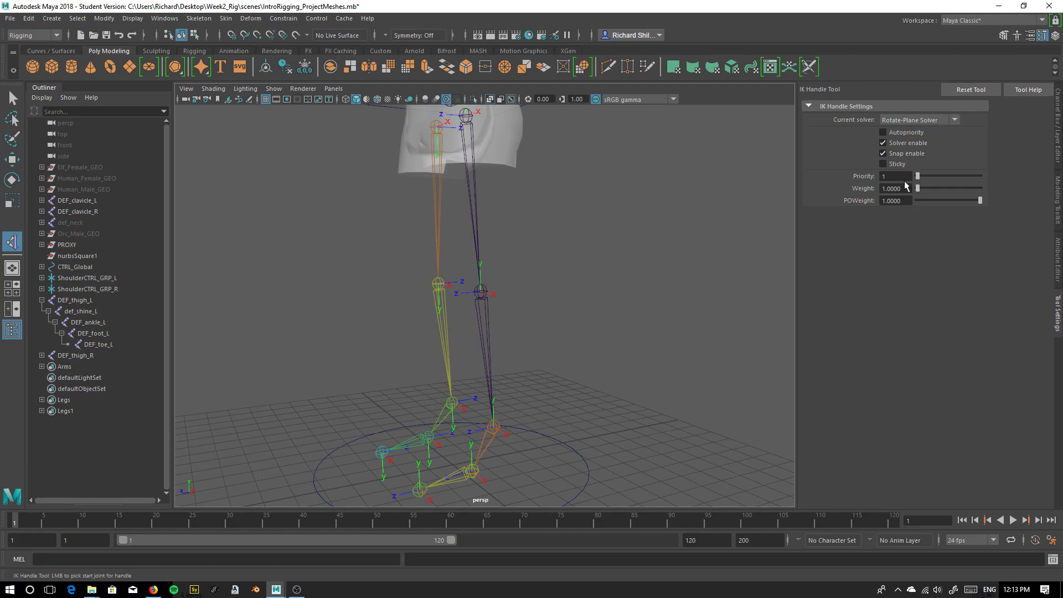
click(970, 89)
Create an IK handle between the DEF_thigh_L and DEF_ankle_L joints, using the Rotate-Plane Solver.
alt+middle_drag(504, 295, 485, 246)
alt+right_drag(501, 258, 520, 345)
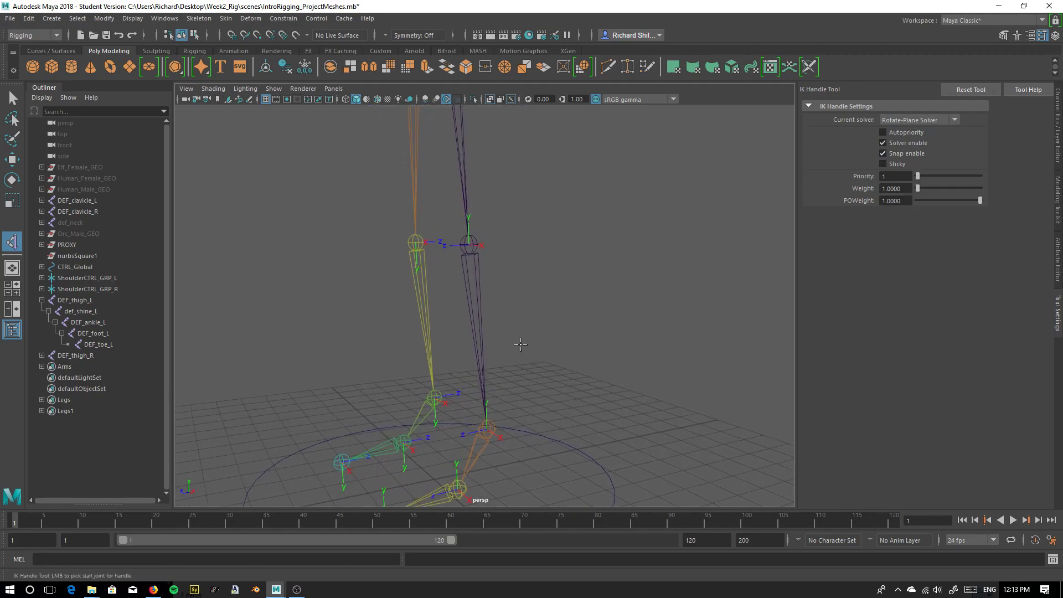
click(91, 323)
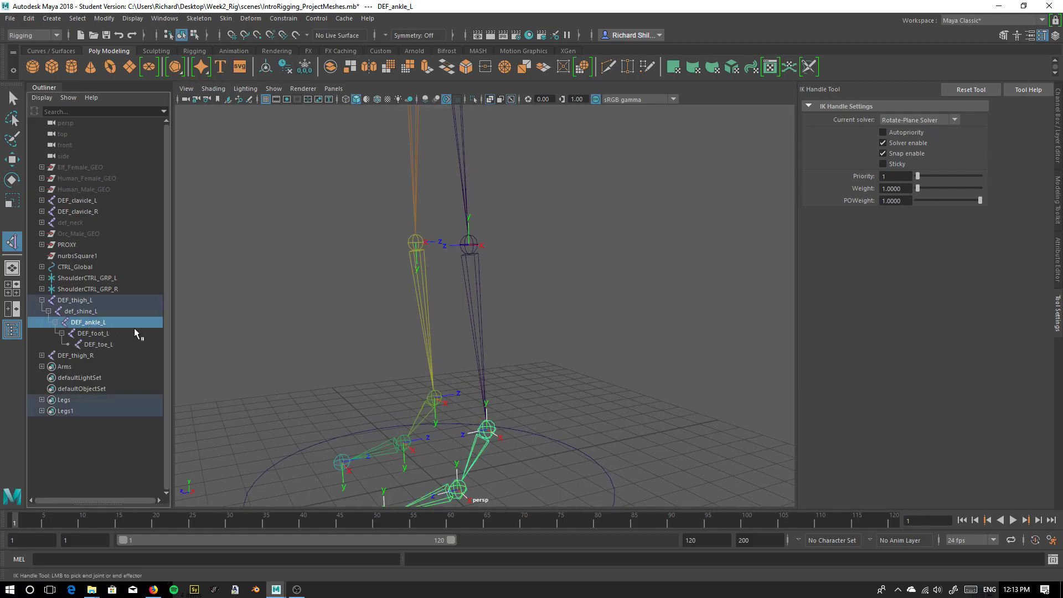
click(81, 302)
key(q)
Examine the pole vector direction of the left leg's IK handle from above and around the knee.
alt+middle_drag(531, 183, 532, 344)
mouse_move(532, 344)
alt+mouse_down()
mouse_move(507, 441)
mouse_move(569, 394)
mouse_move(533, 363)
alt+mouse_up()
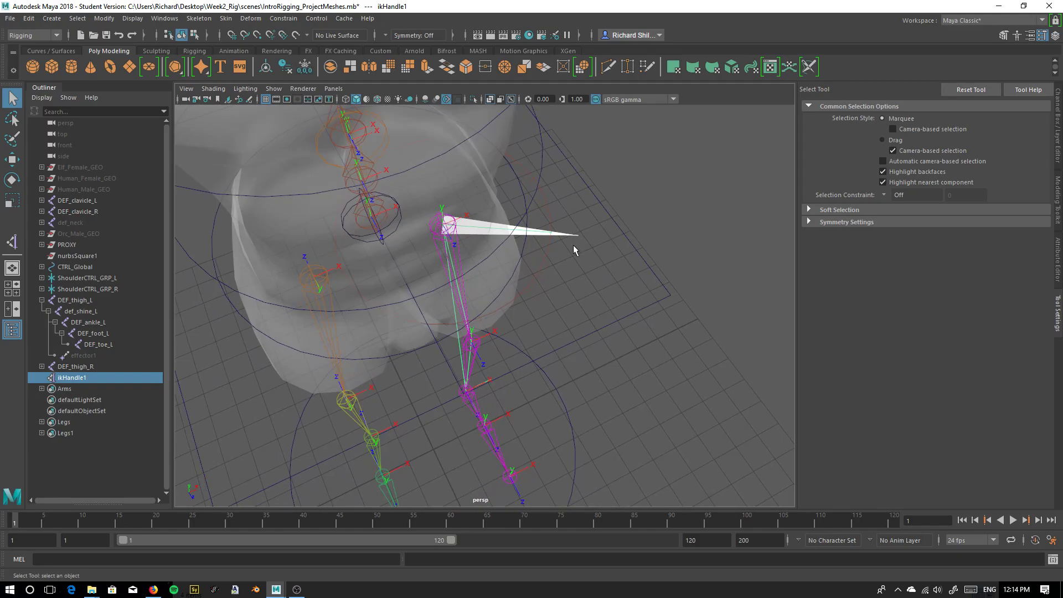
alt+drag(423, 314, 463, 301)
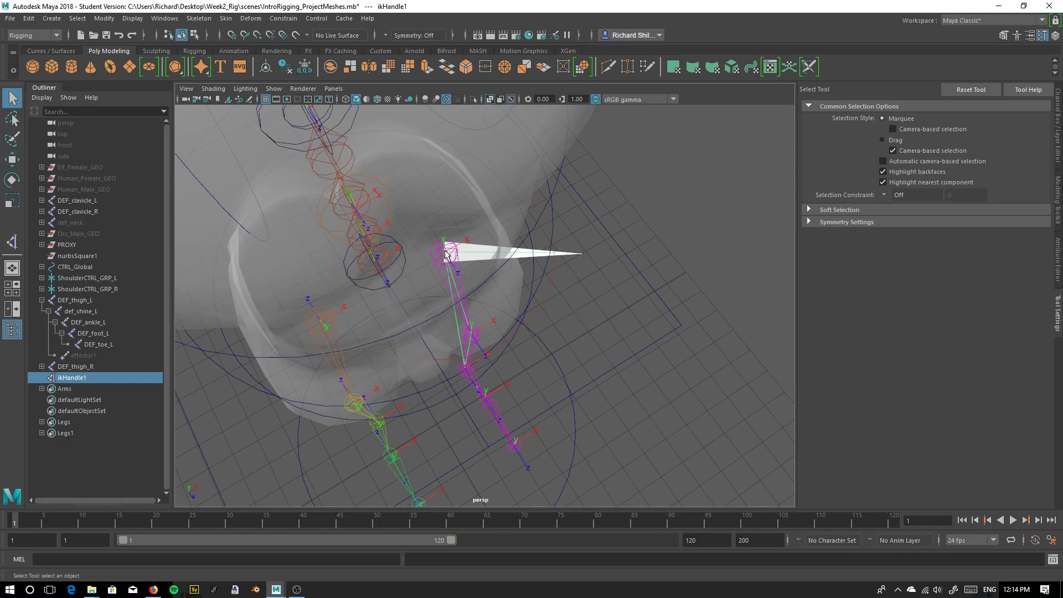
alt+drag(466, 392, 437, 337)
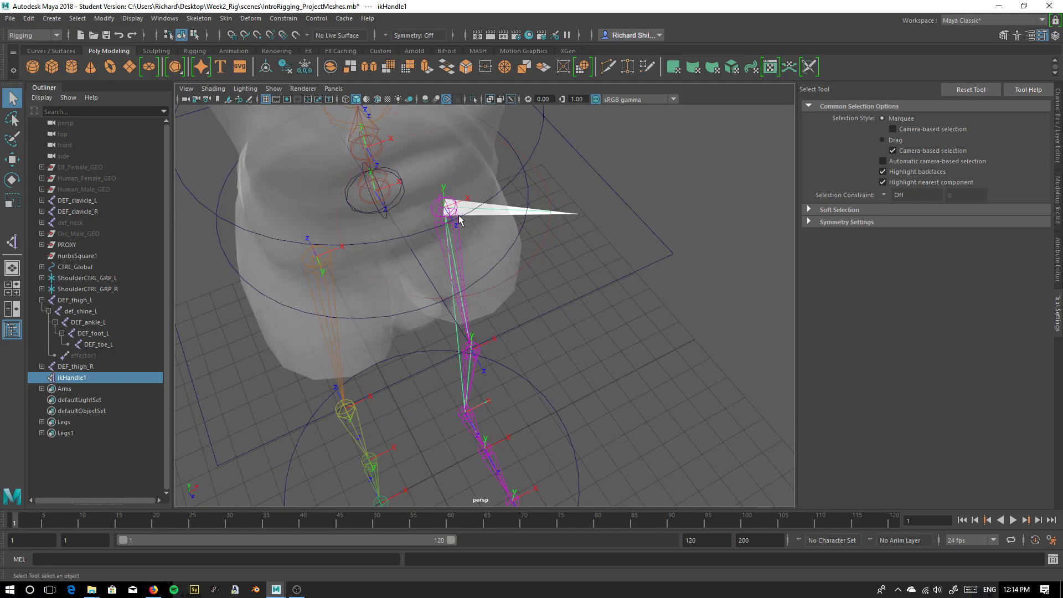
alt+drag(527, 280, 448, 161)
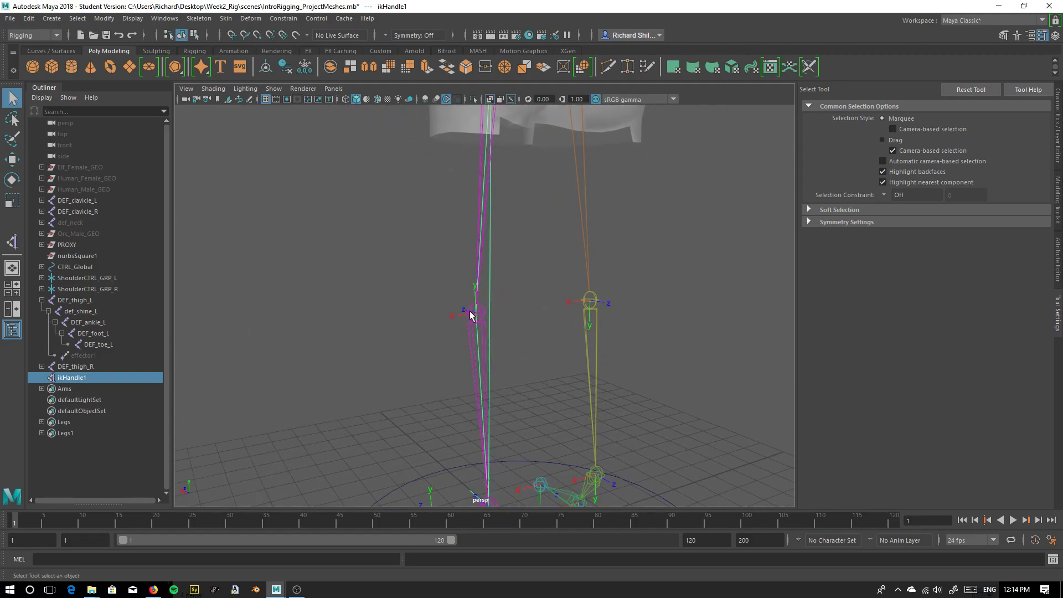
alt+drag(486, 420, 621, 254)
Try raising the left leg's IK handle to test the knee bend, and undo the move.
click(12, 159)
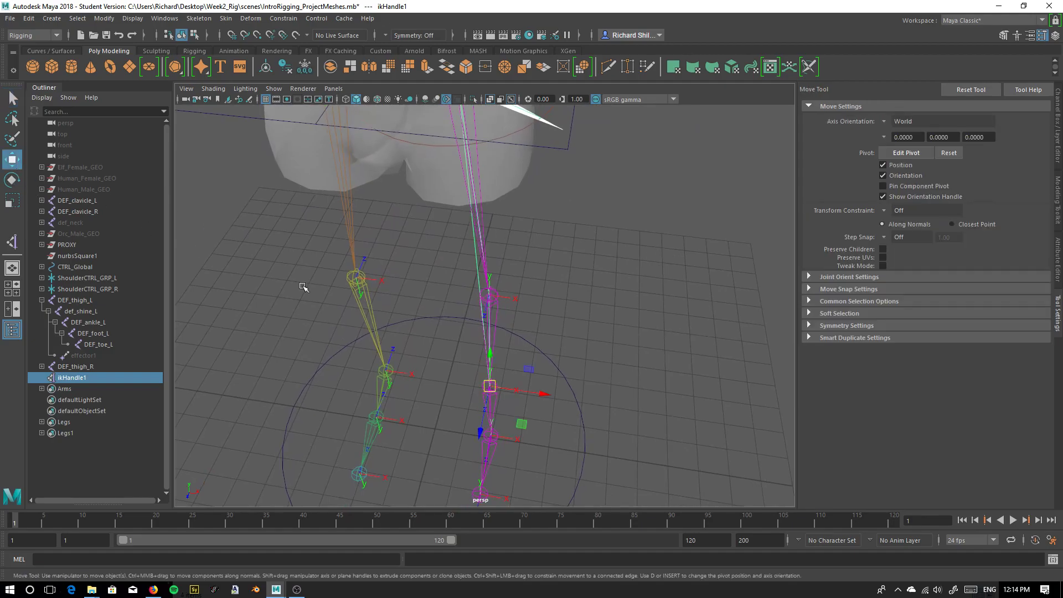
alt+drag(520, 416, 543, 355)
drag(462, 422, 508, 337)
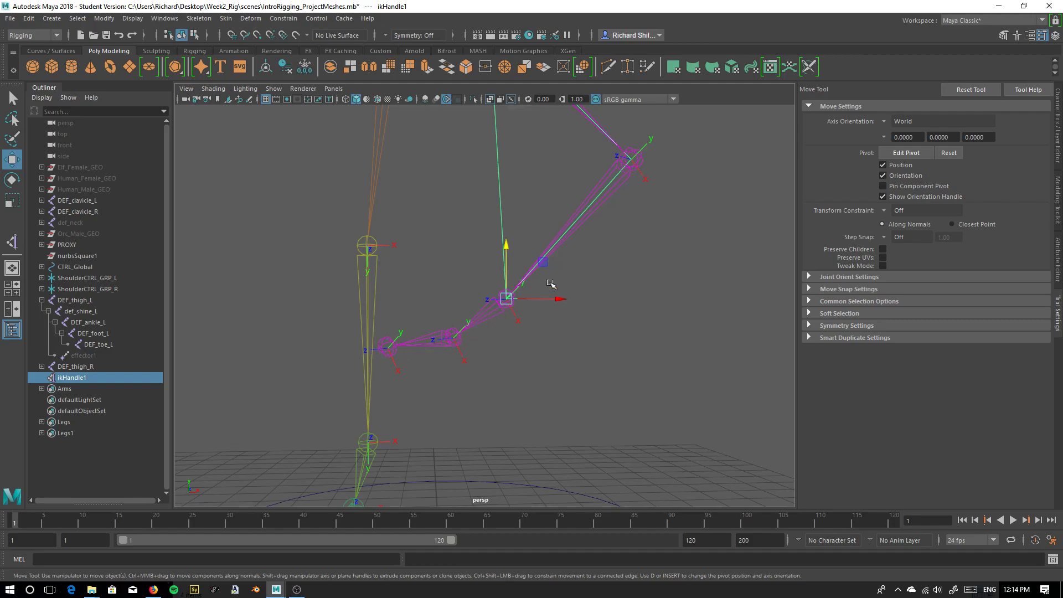
alt+drag(542, 295, 557, 380)
alt+drag(536, 279, 519, 256)
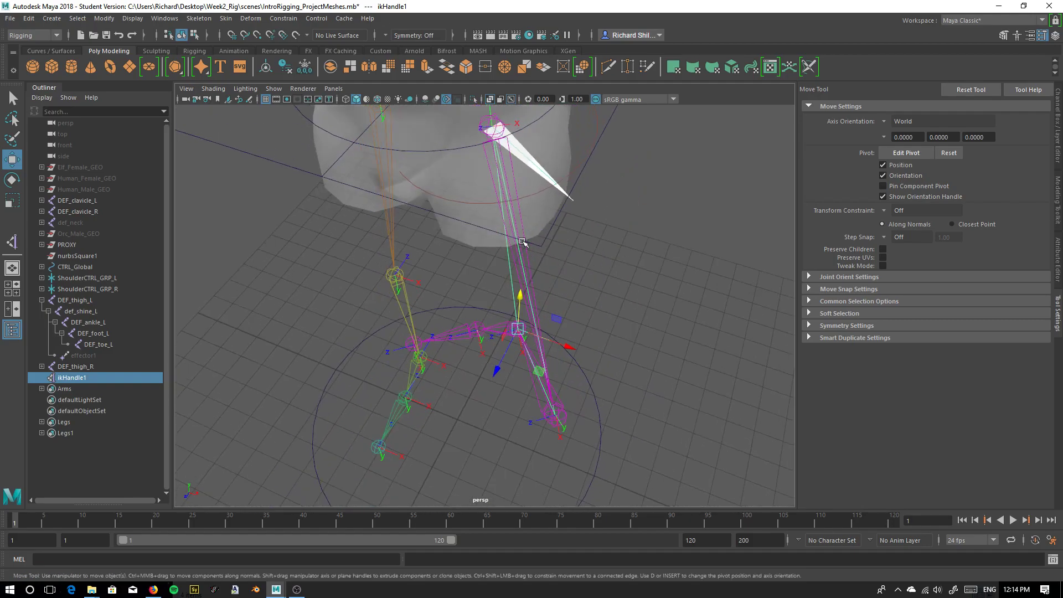
alt+drag(550, 463, 536, 287)
key(ctrl+z)
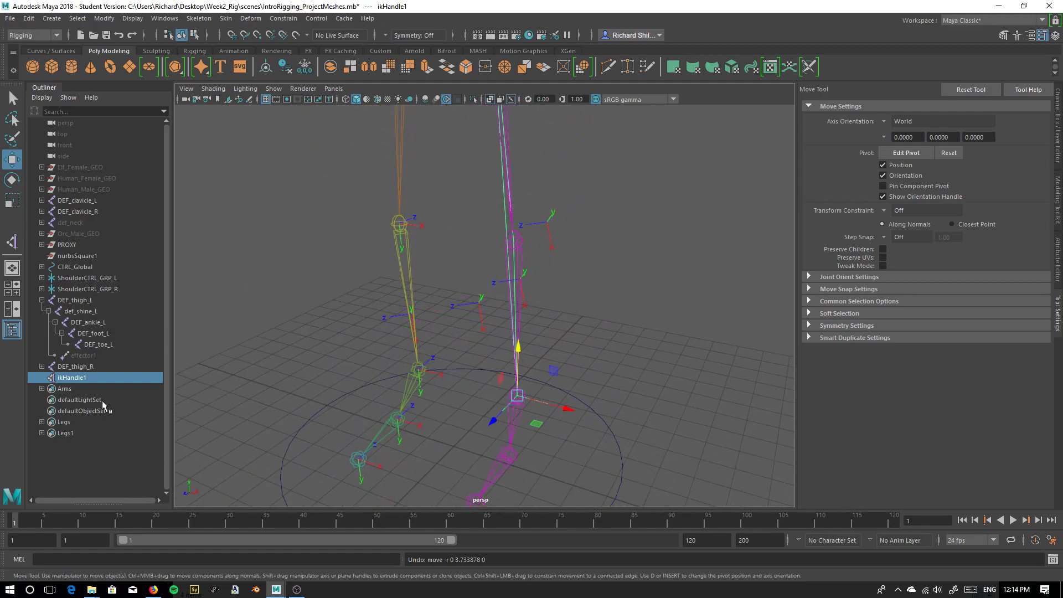
Delete the test IK handle ikHandle1 from the left leg.
click(72, 369)
click(69, 378)
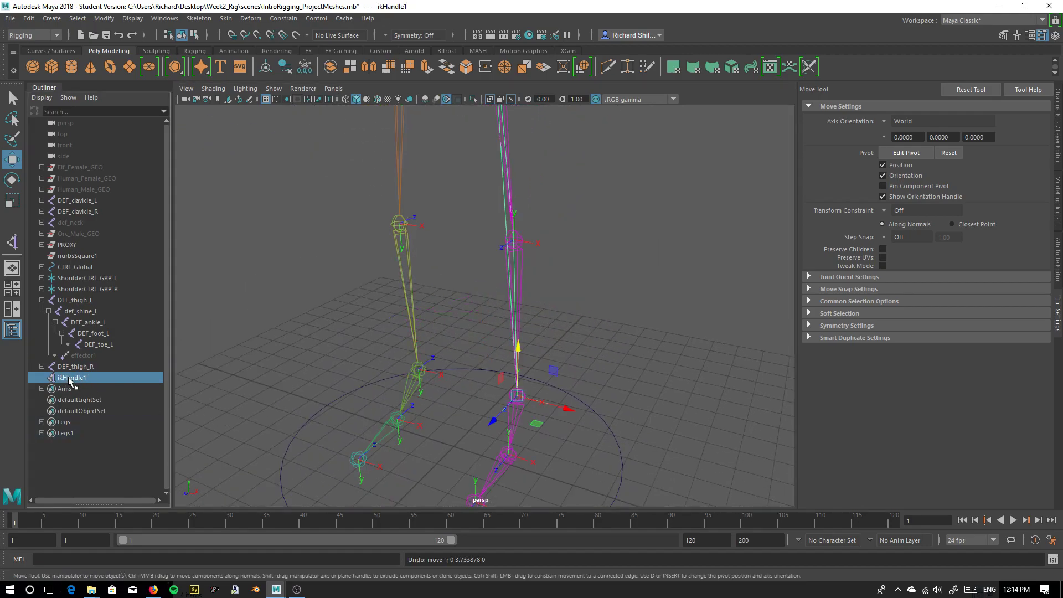
key(Delete)
Examine the knee position relative to the hip and ankle on both leg chains, especially in profile.
alt+middle_drag(586, 297, 600, 387)
alt+drag(517, 353, 507, 296)
alt+right_drag(508, 296, 464, 315)
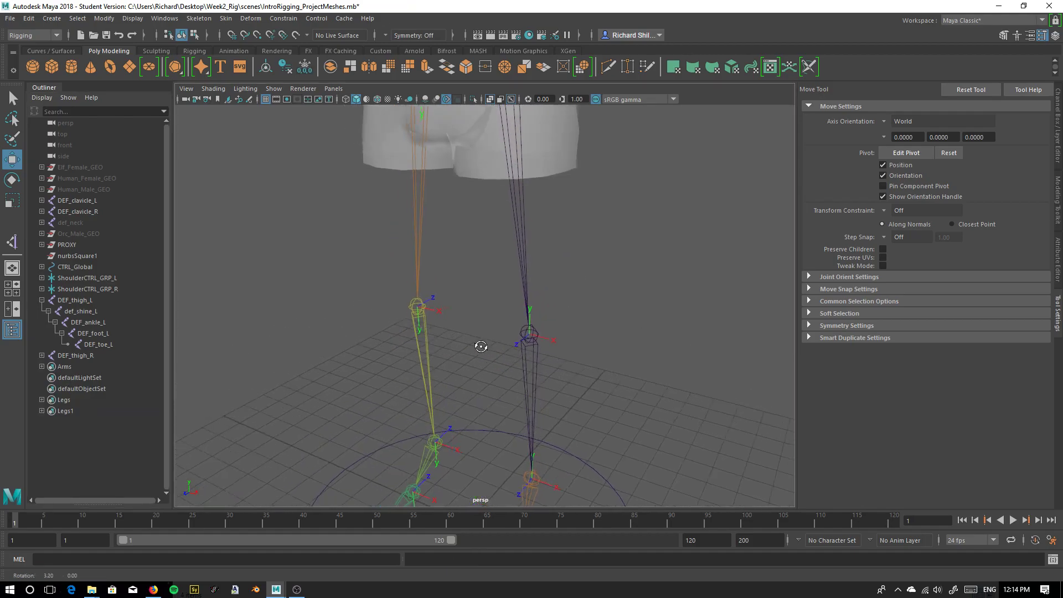
alt+drag(464, 314, 512, 256)
alt+drag(548, 305, 459, 360)
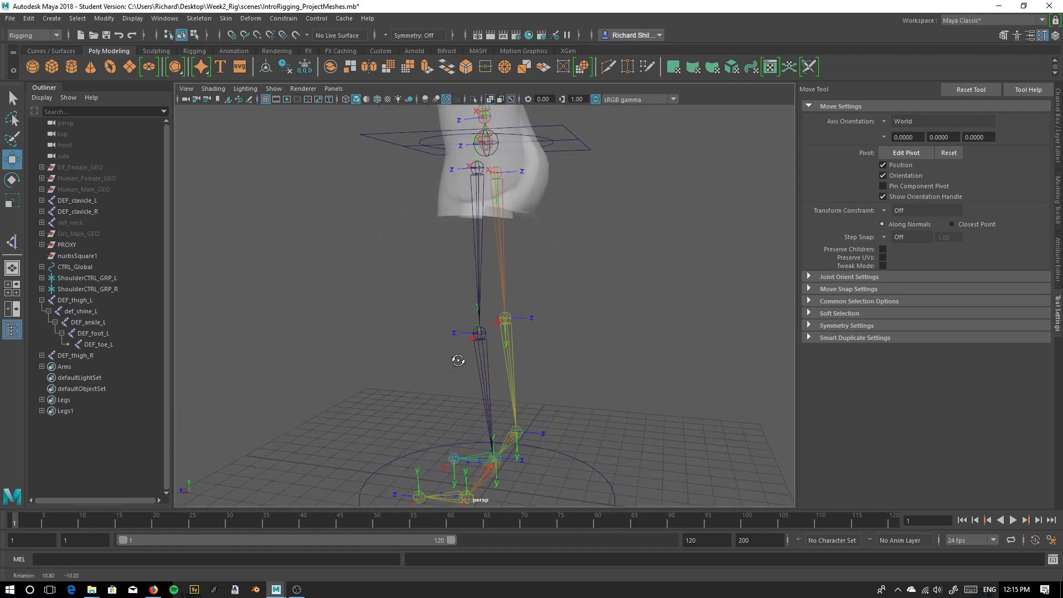
alt+middle_drag(458, 361, 491, 301)
alt+drag(521, 347, 504, 330)
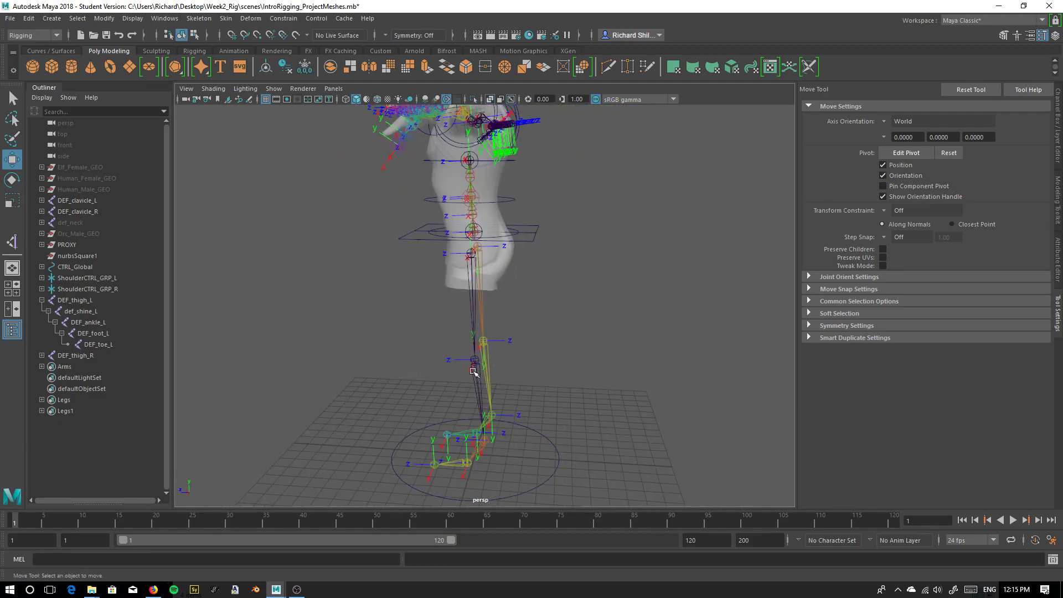
alt+middle_drag(511, 343, 515, 316)
alt+right_drag(515, 316, 543, 365)
mouse_move(543, 365)
alt+middle_down()
mouse_move(547, 297)
mouse_move(522, 332)
mouse_move(525, 362)
alt+middle_up()
scroll(548, 297, down, 2)
alt+drag(525, 363, 477, 355)
alt+middle_drag(477, 356, 483, 330)
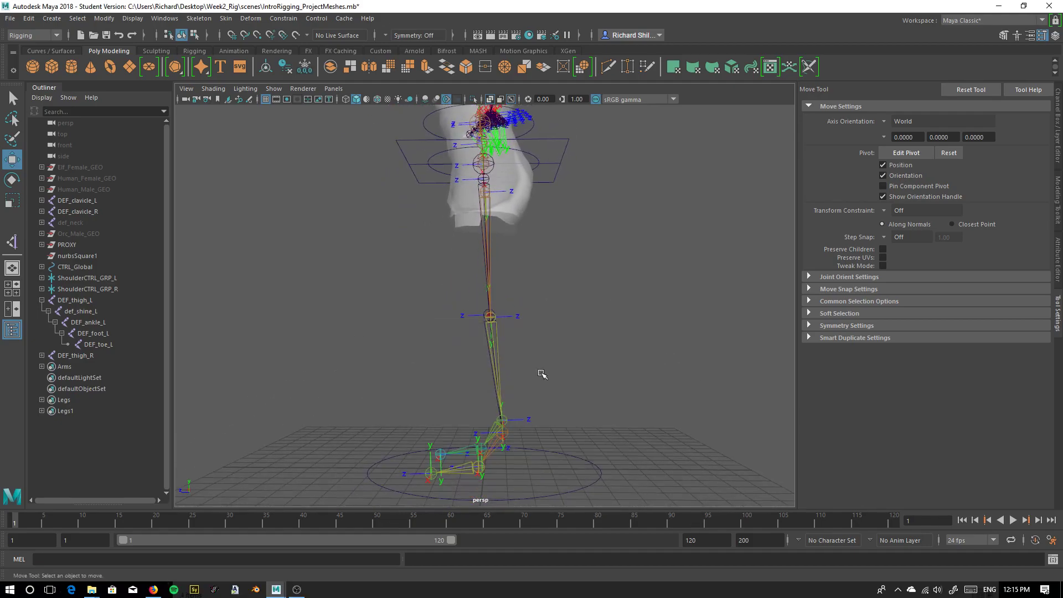
Examine the alignment of the hip, knee and ankle joints on both legs in the side view and from the front.
key(space)
alt+middle_drag(622, 471, 616, 388)
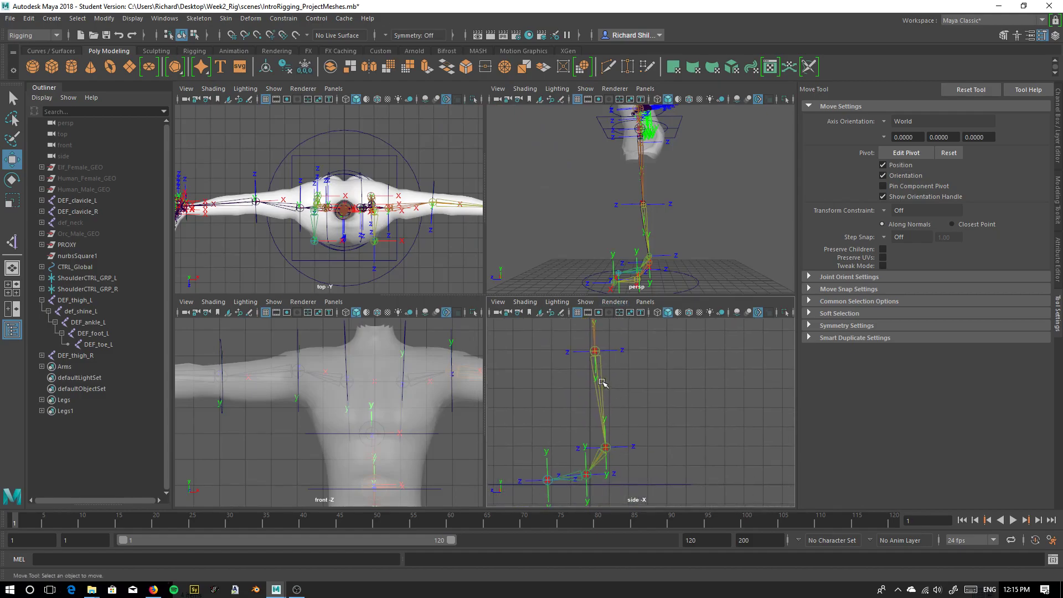
key(space)
alt+drag(467, 320, 545, 327)
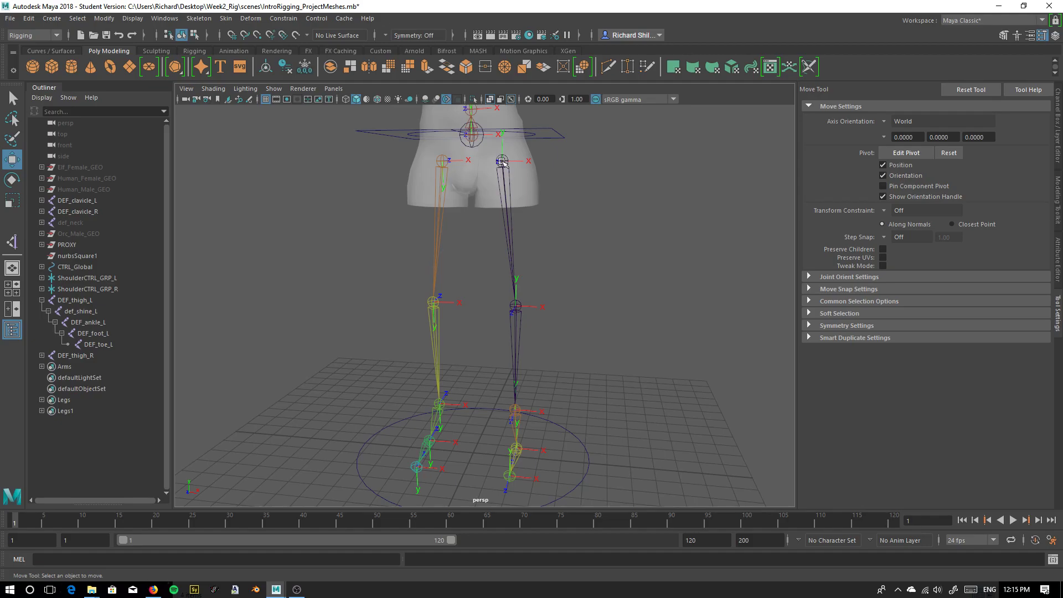
alt+drag(498, 300, 518, 297)
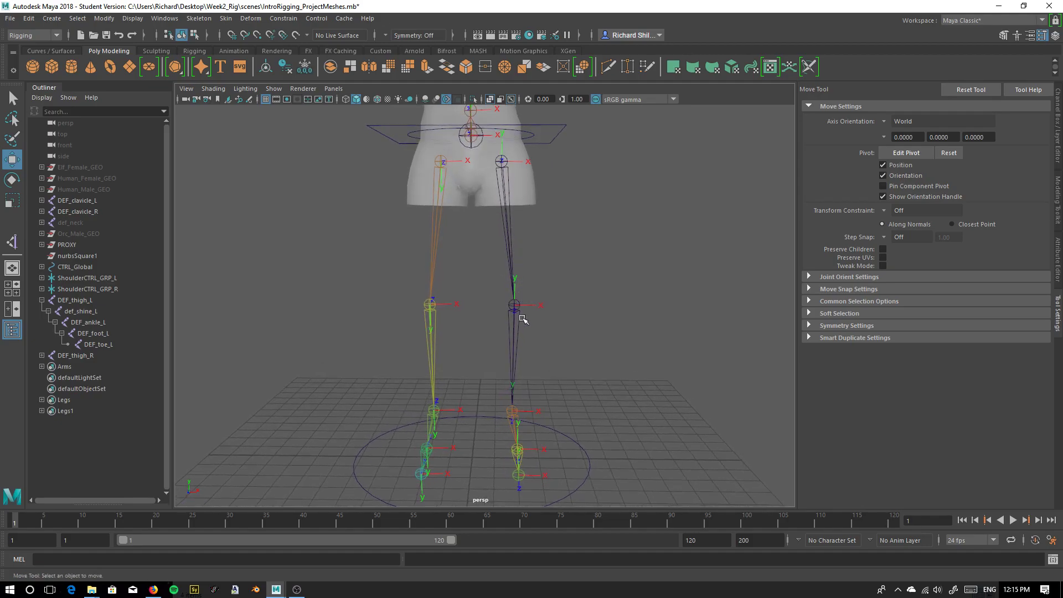
alt+drag(518, 416, 525, 272)
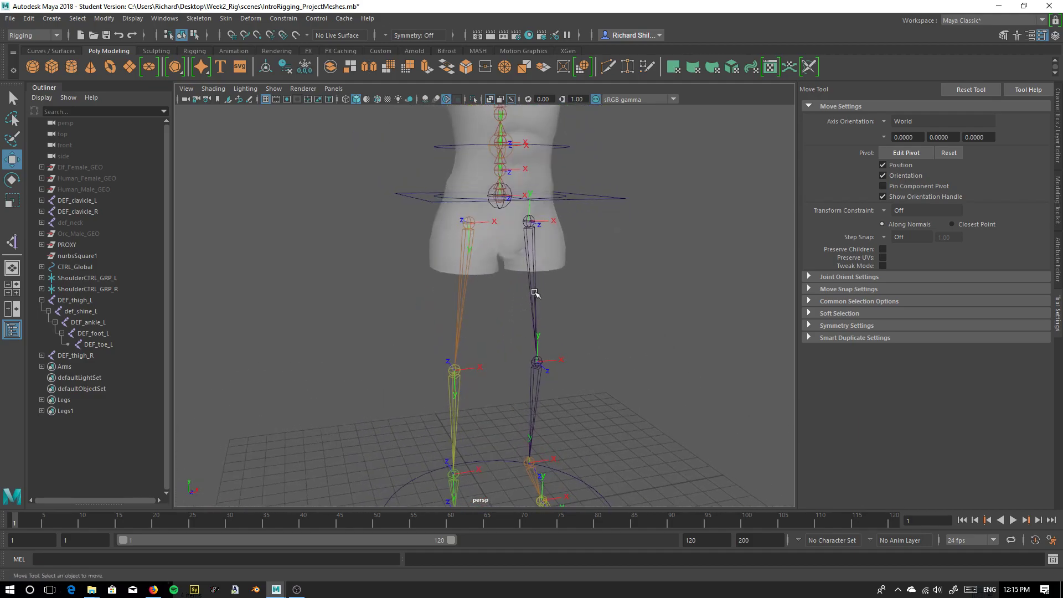
Select the left thigh joint DEF_thigh_L and open the Orient Joint options.
click(533, 289)
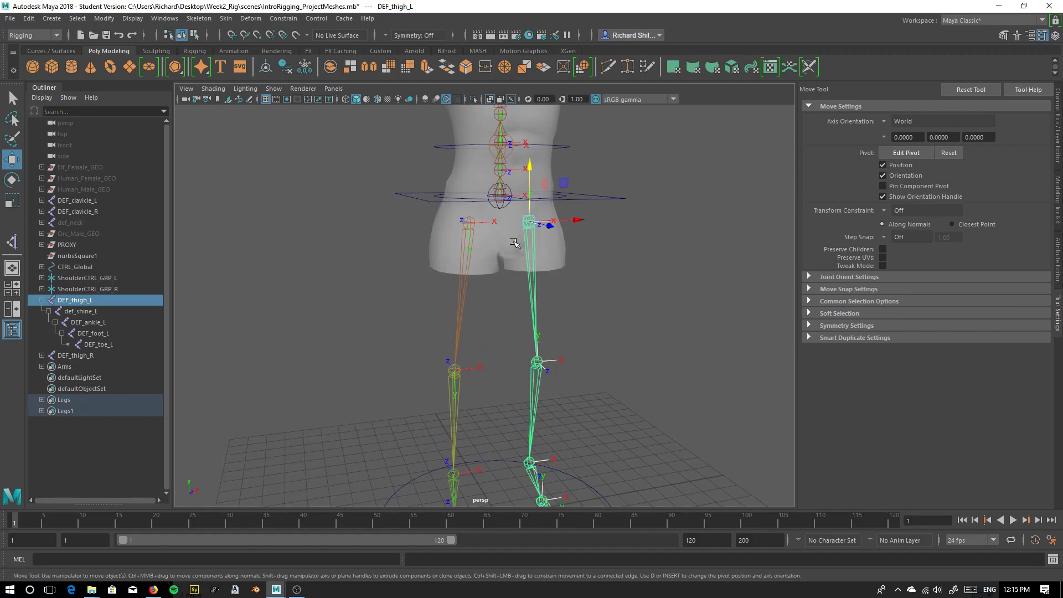
alt+drag(574, 299, 532, 284)
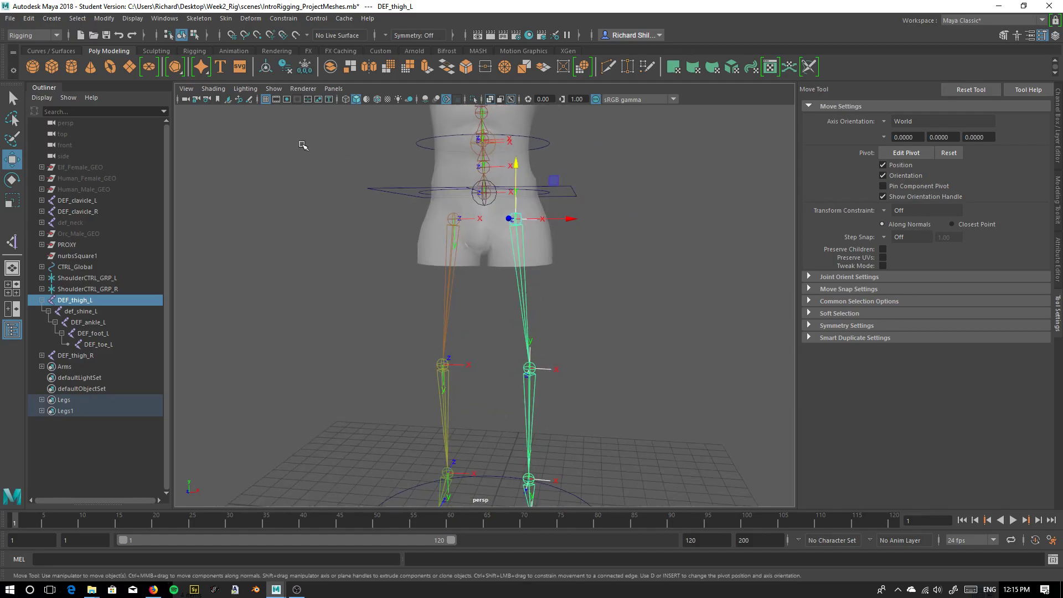
click(207, 19)
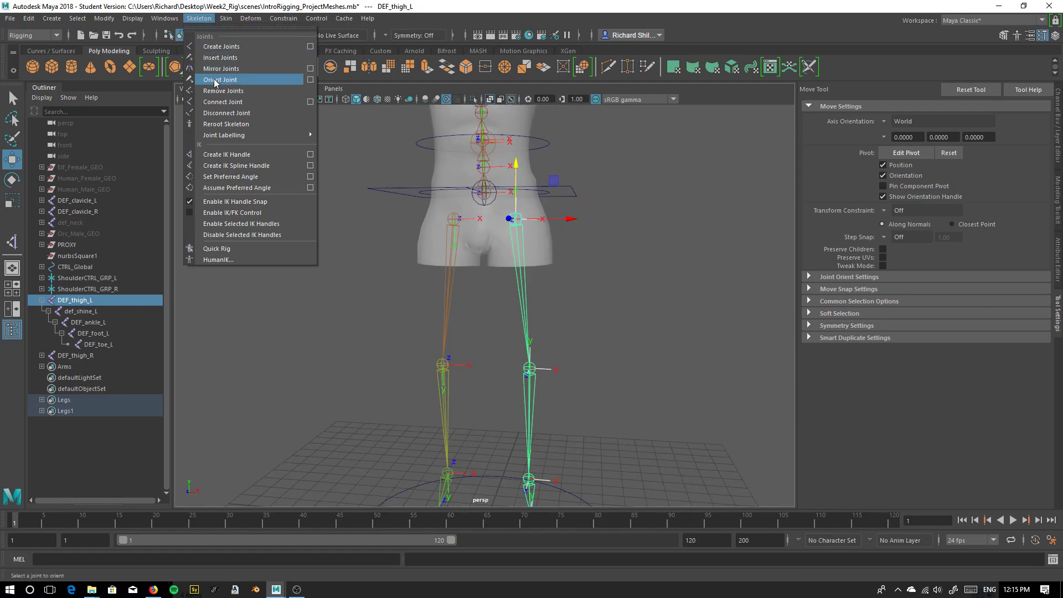
click(309, 79)
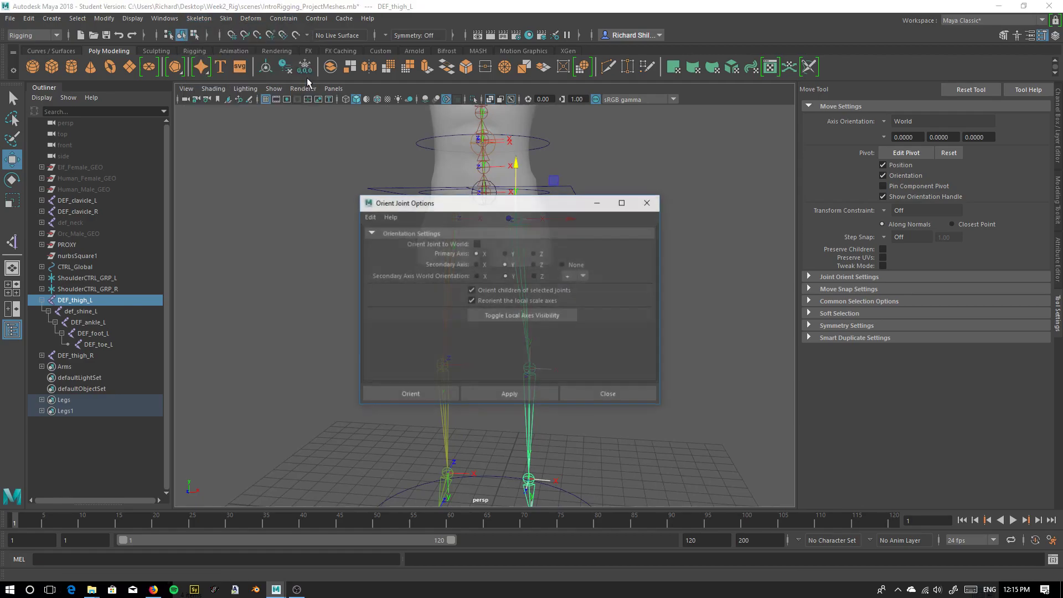
drag(521, 209, 818, 171)
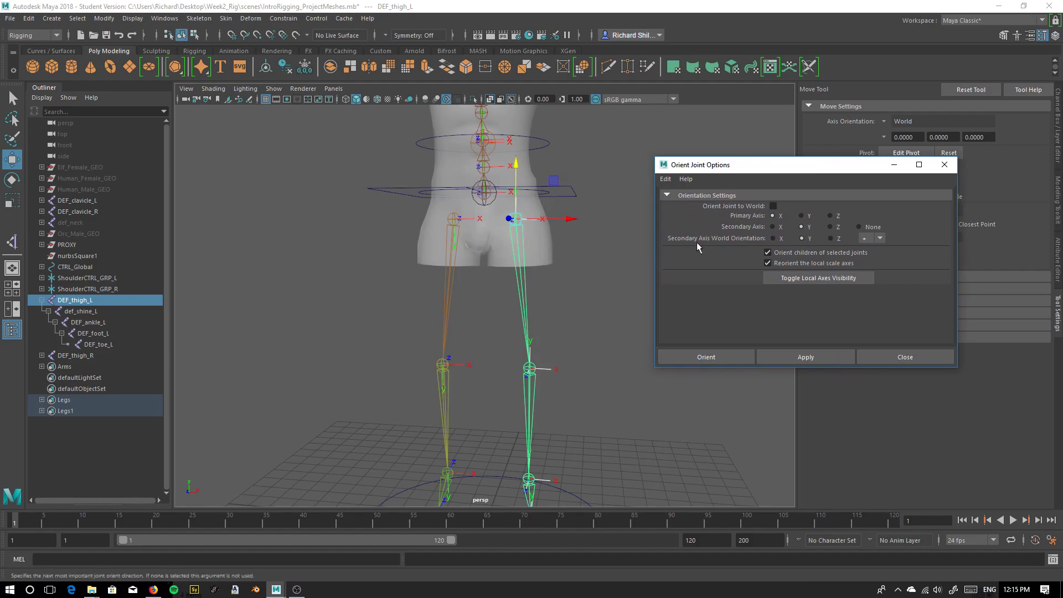
Set the primary axis to Y and the secondary axis to Z, and try to orient the left leg's joint chain.
alt+middle_drag(511, 190, 458, 282)
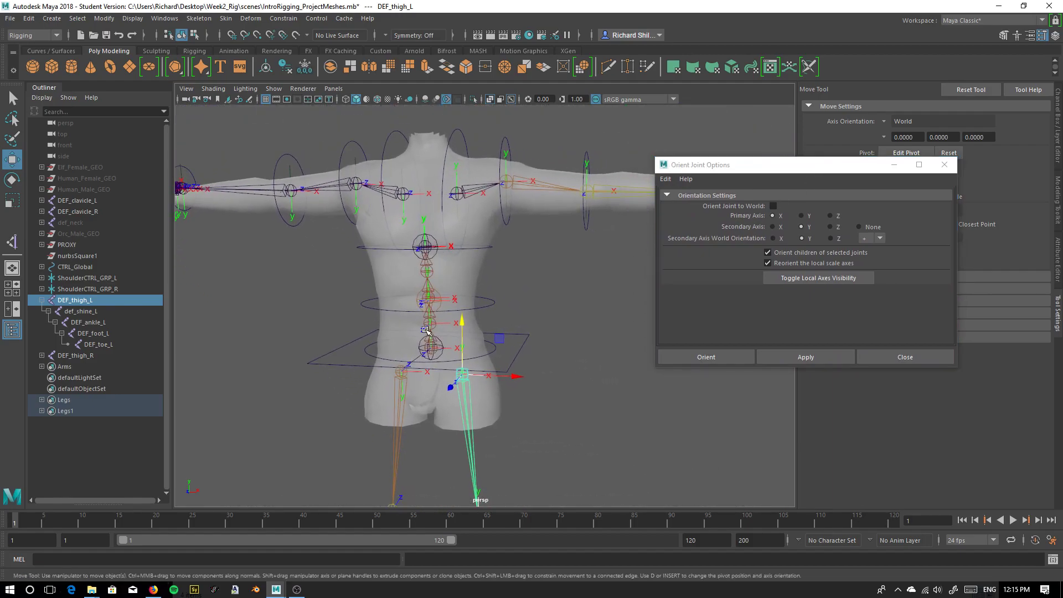
alt+middle_drag(471, 366, 470, 189)
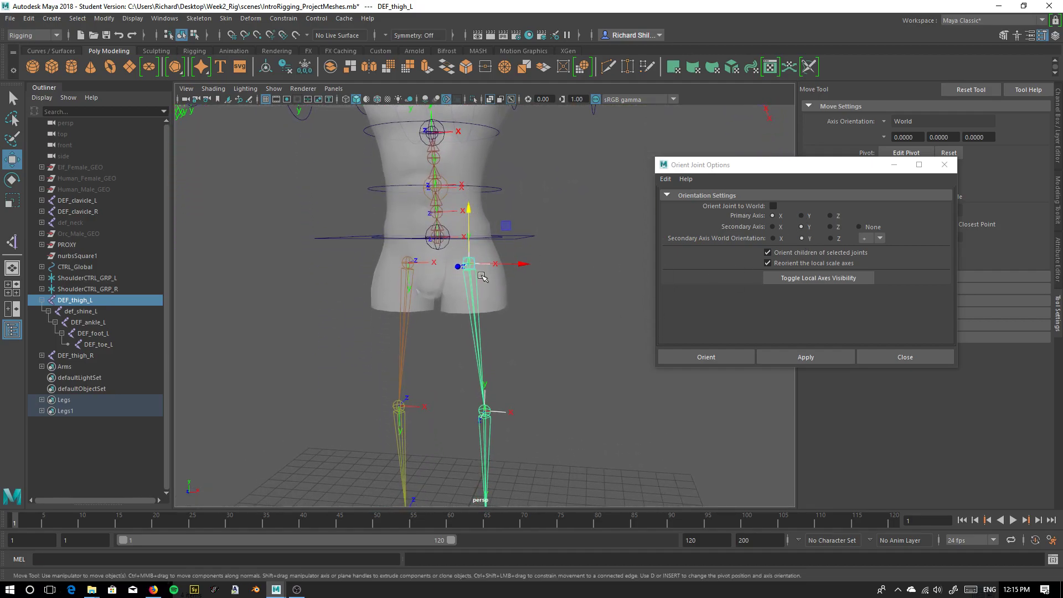
alt+middle_drag(487, 391, 457, 166)
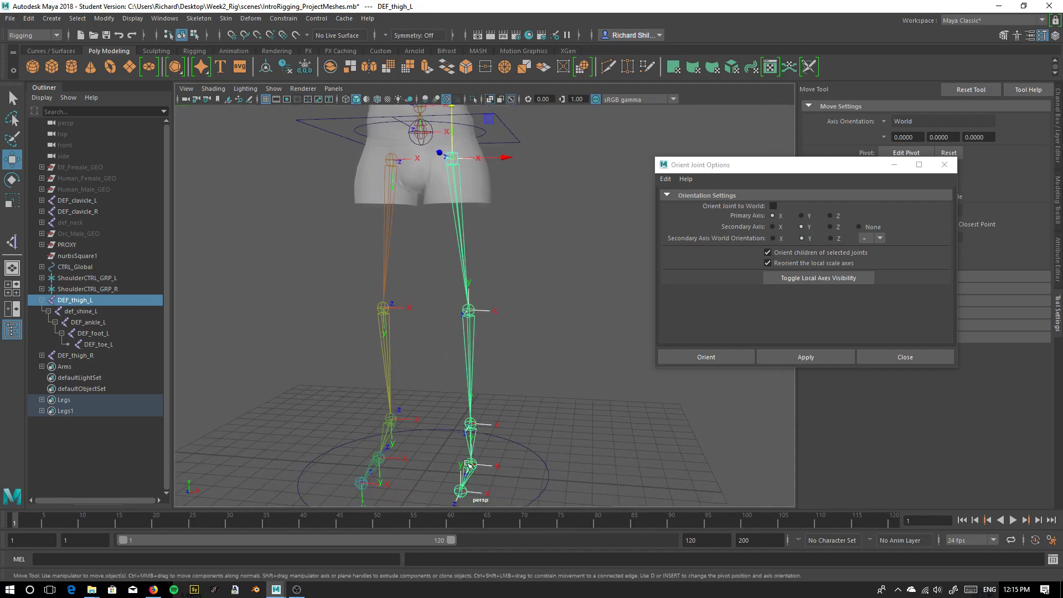
alt+middle_drag(483, 226, 543, 306)
click(801, 215)
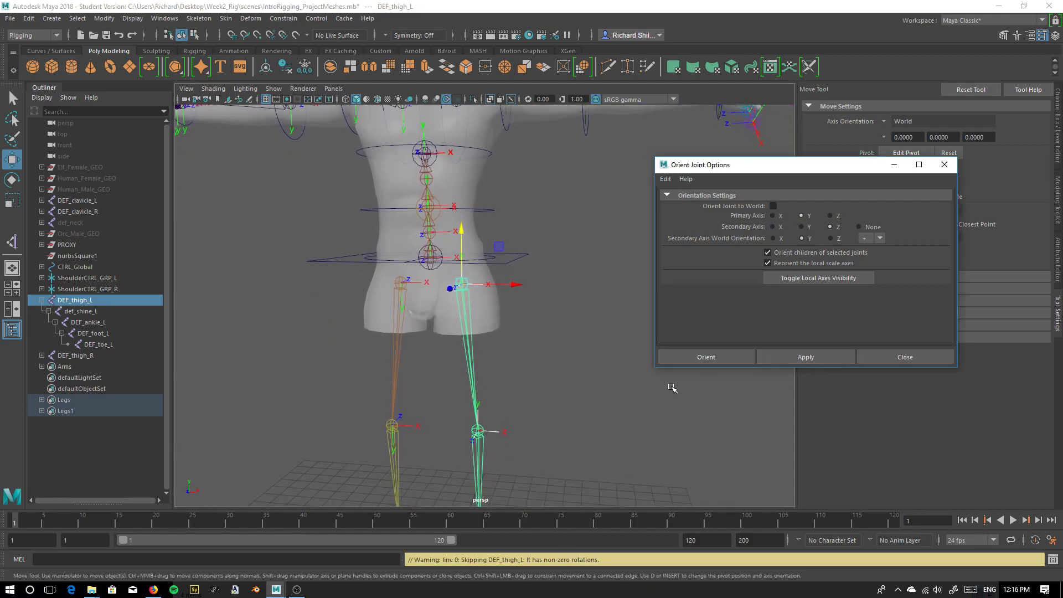
Try to freeze all transforms on the left thigh joint DEF_thigh_L.
alt+middle_drag(536, 403, 526, 351)
drag(831, 170, 749, 218)
click(1056, 141)
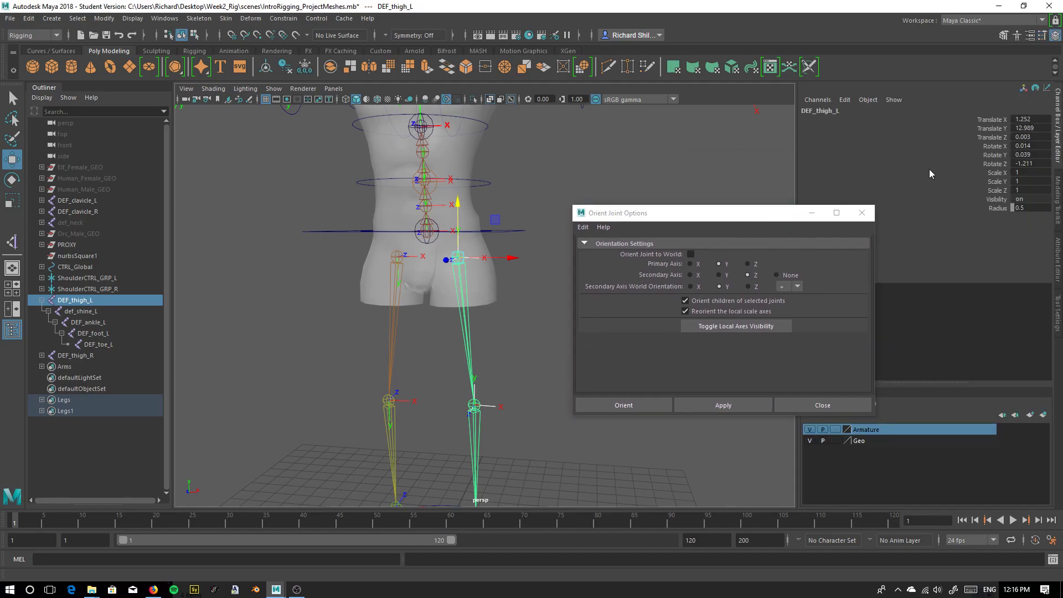
right_click(890, 155)
mouse_move(923, 357)
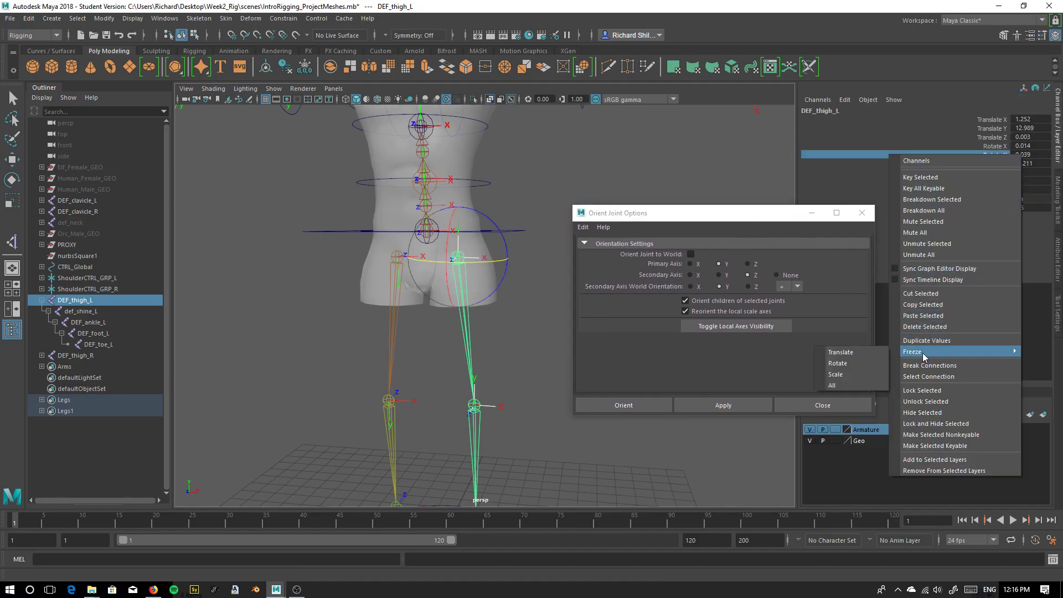
click(861, 384)
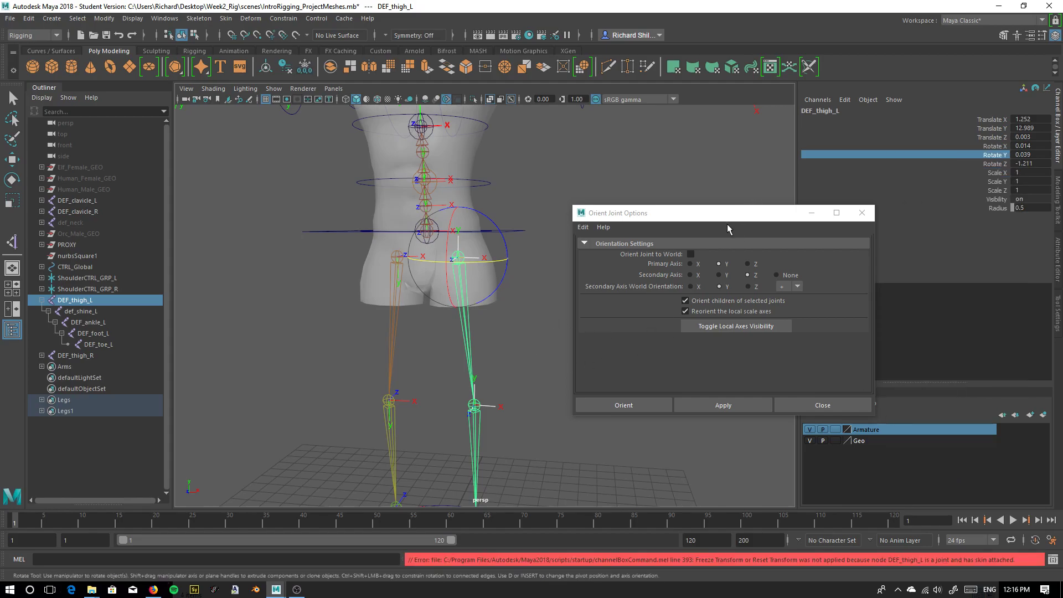
Unhide the proxy__leg_L and proxy__leg_R meshes in the HumanMale_GEO group under PROXY.
drag(718, 218, 623, 218)
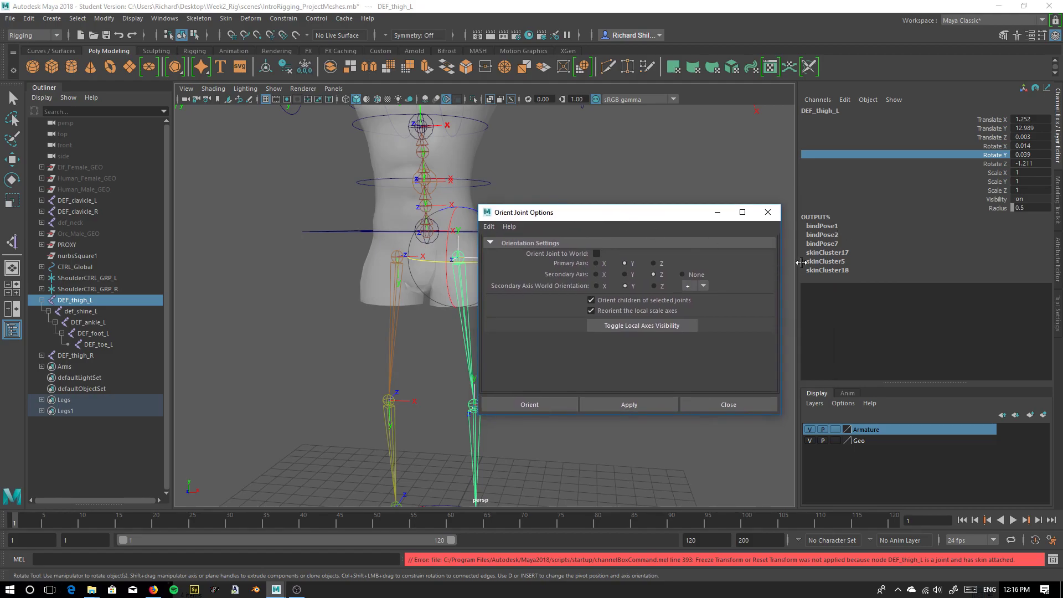
alt+middle_drag(299, 363, 309, 314)
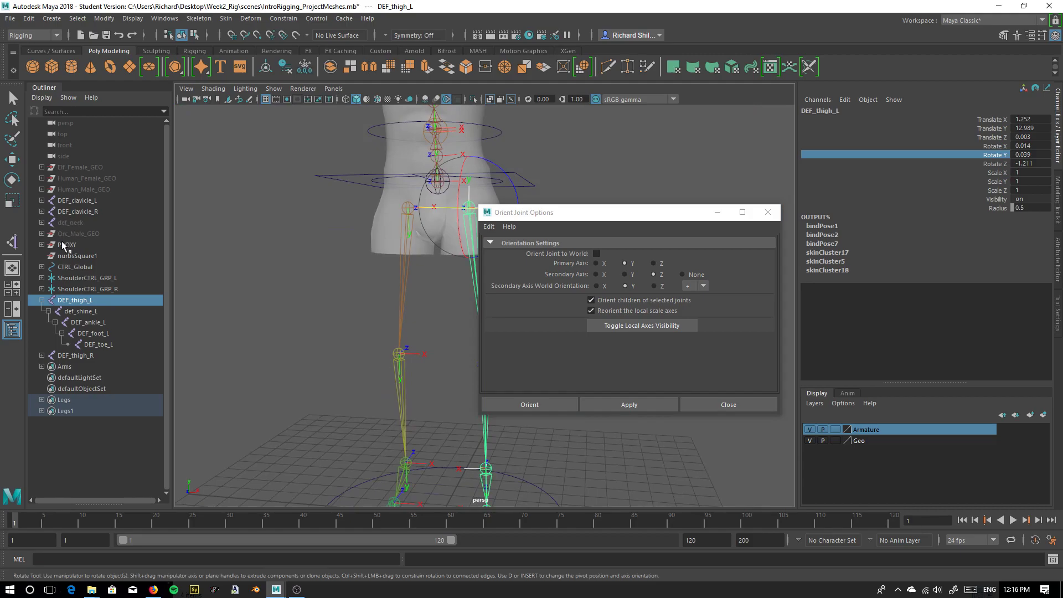
click(41, 190)
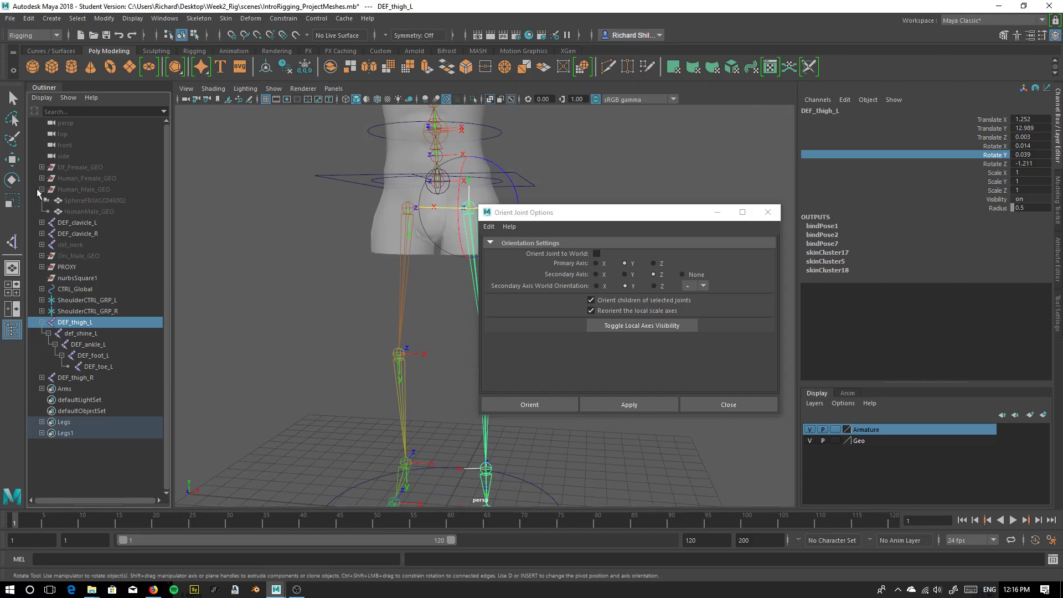
click(41, 189)
click(41, 244)
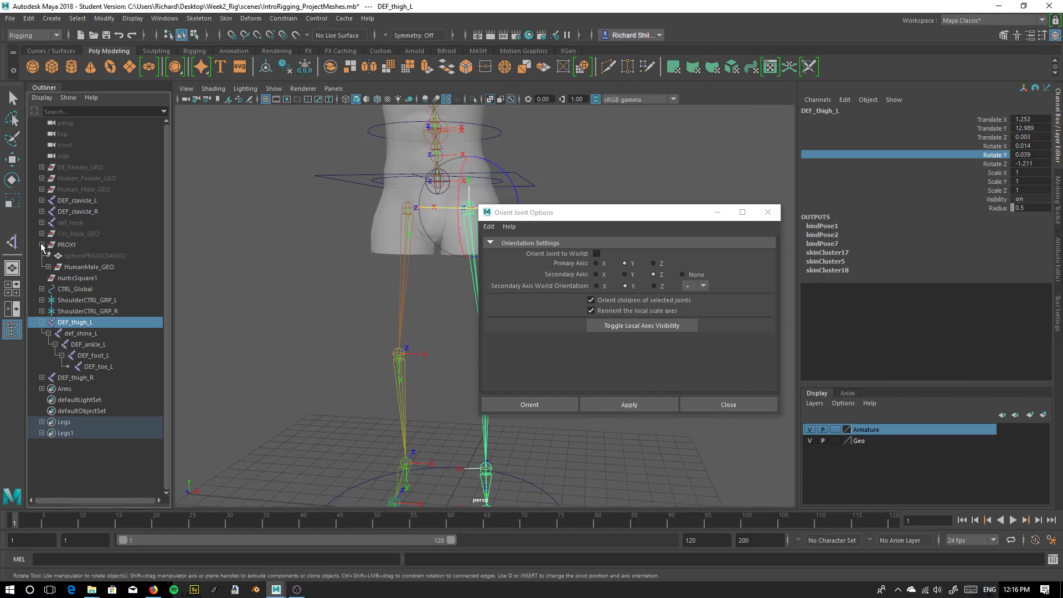
click(49, 267)
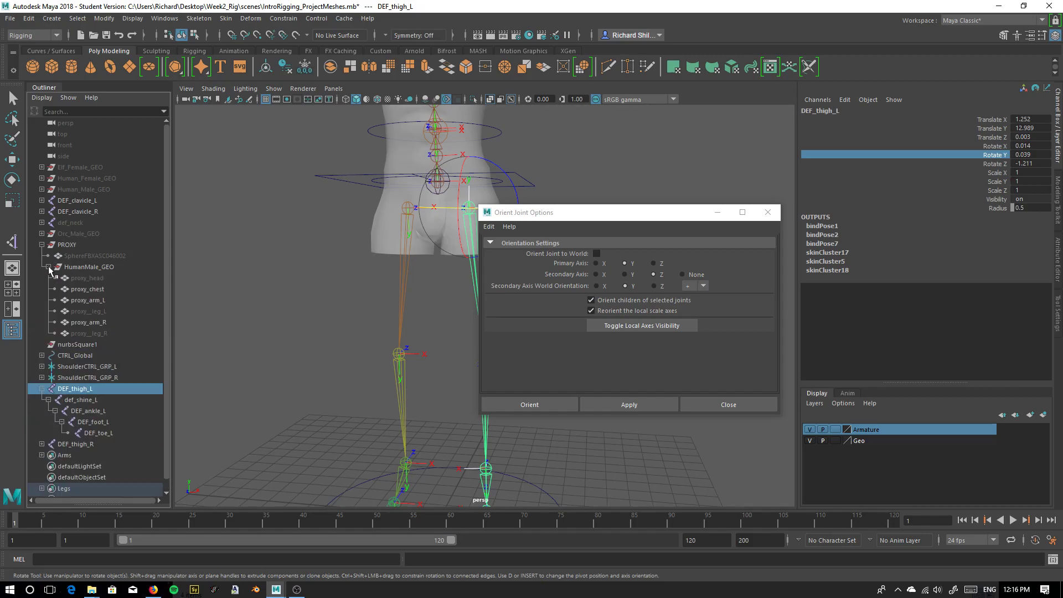
click(97, 311)
ctrl+click(98, 333)
key(shift+h)
key(w)
Unbind the skin from the right leg mesh proxy__leg_R.
click(377, 308)
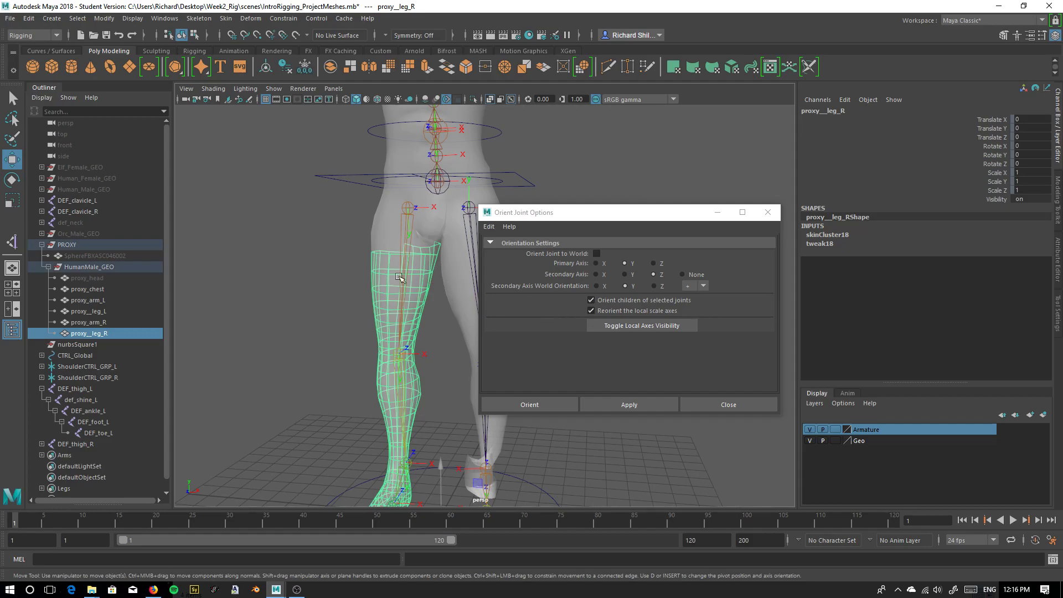
click(226, 19)
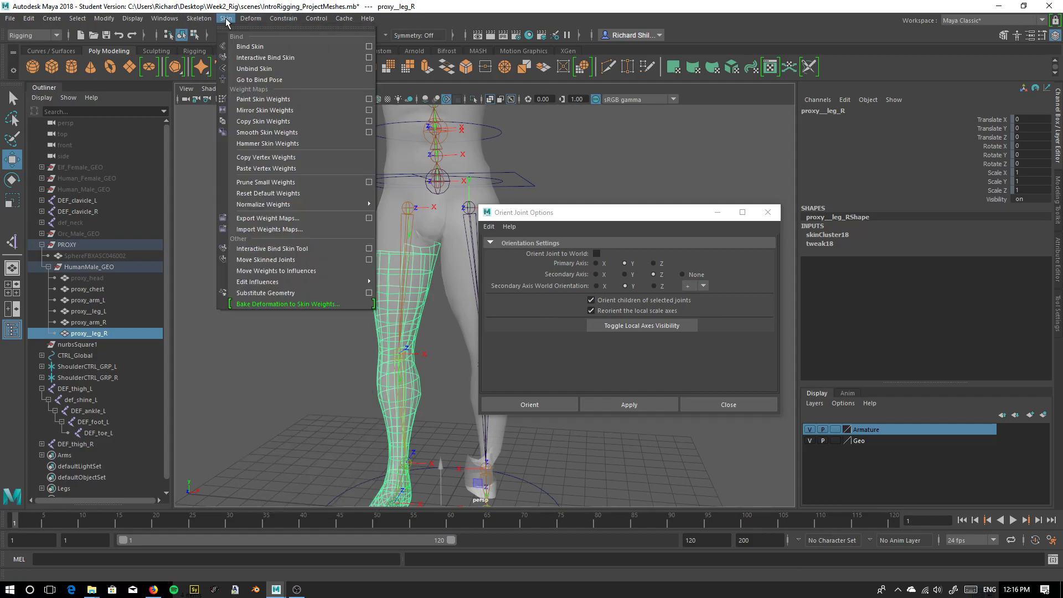
click(238, 69)
Try to apply Bind Skin to the left leg mesh proxy__leg_L.
alt+middle_drag(446, 279, 386, 215)
click(387, 216)
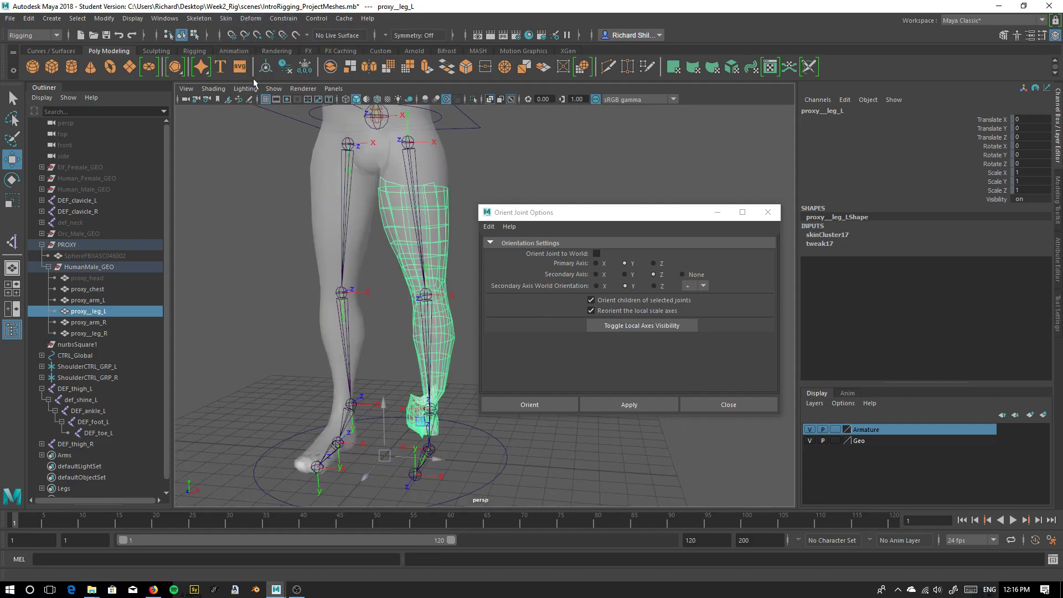
click(226, 18)
click(247, 43)
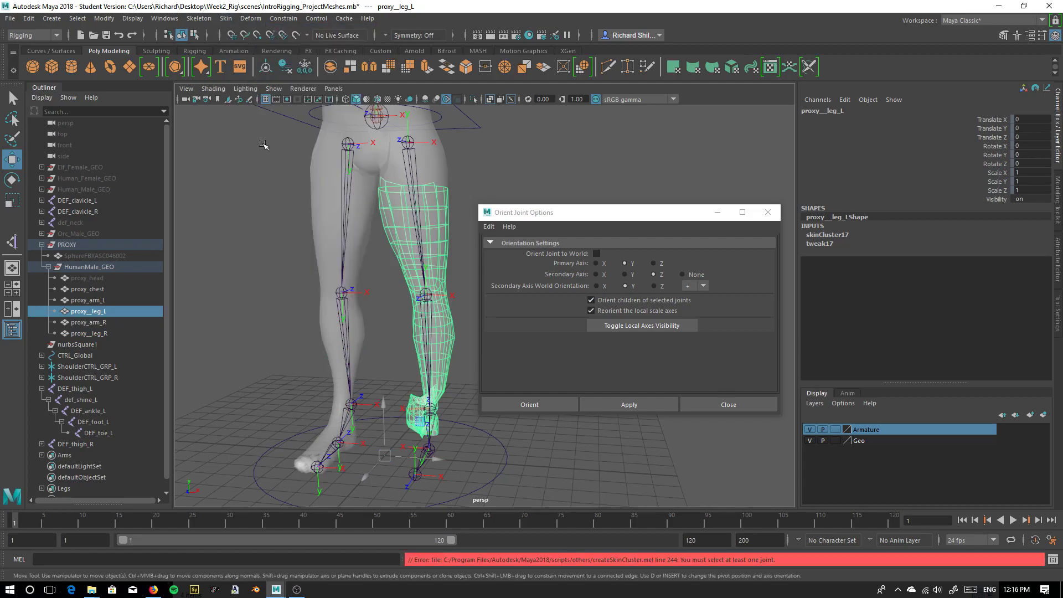
Select the left leg mesh proxy__leg_L and copy the name of its skinCluster17 input.
alt+drag(386, 341, 313, 292)
alt+middle_drag(388, 264, 403, 309)
alt+right_drag(392, 269, 442, 369)
click(309, 293)
click(322, 285)
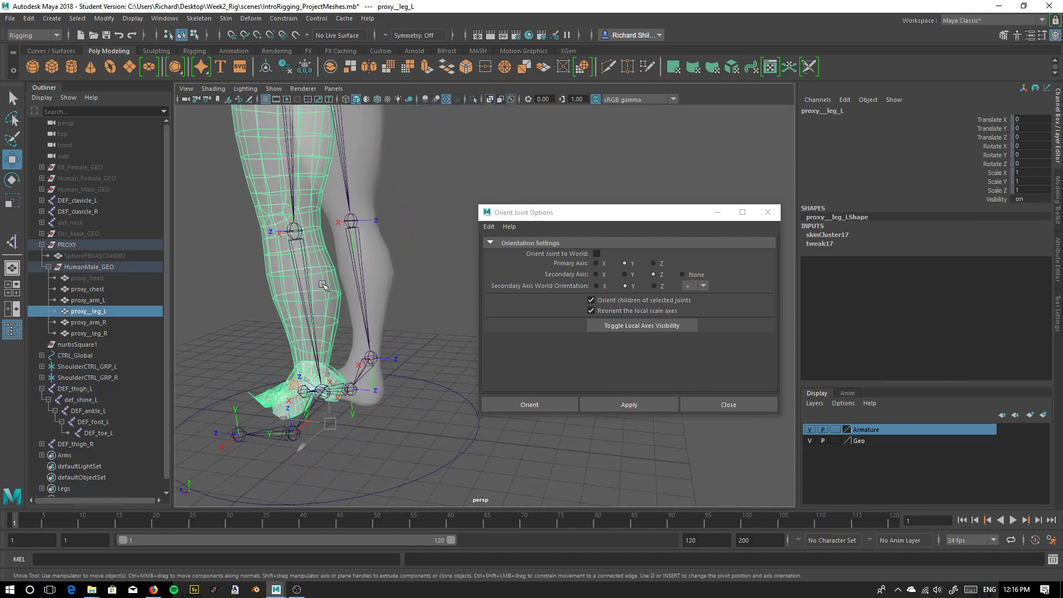
click(836, 235)
double_click(836, 235)
key(ctrl+c)
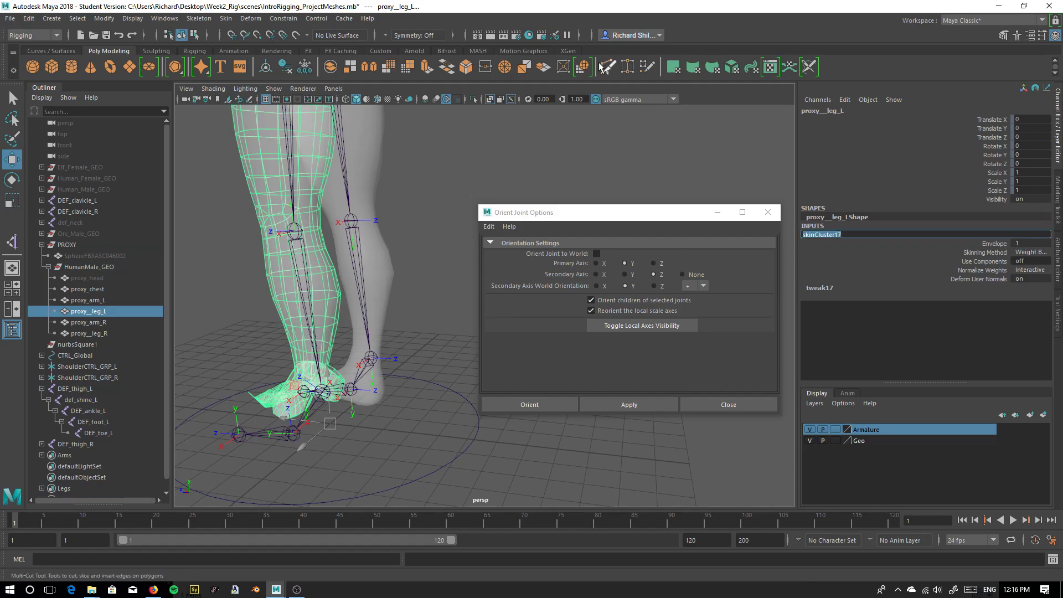
Select skinCluster17 by its name, delete it, and reselect the left leg mesh to check its inputs.
click(579, 35)
click(595, 35)
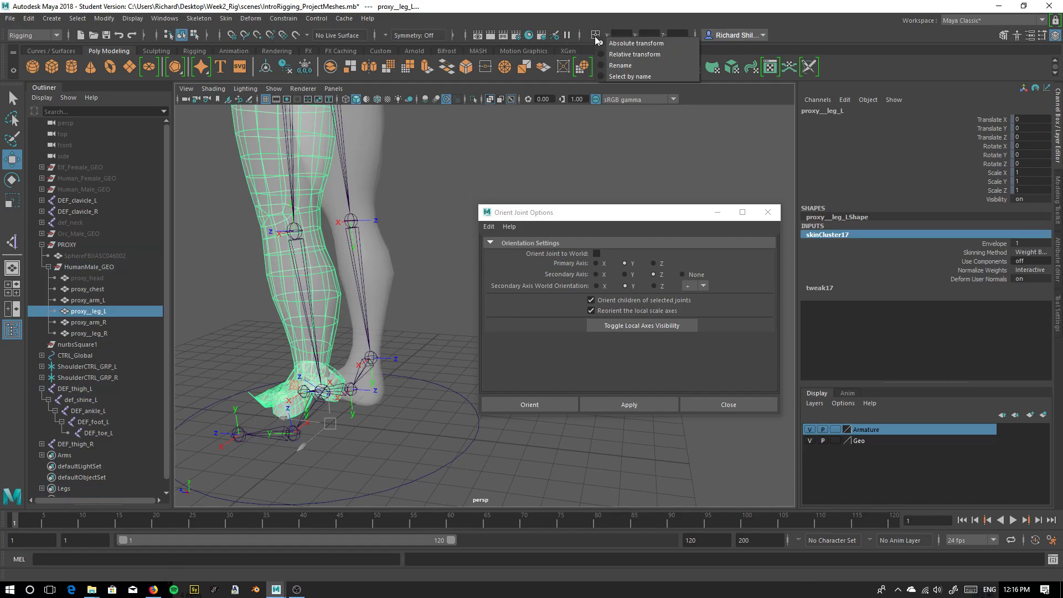
click(613, 79)
click(625, 35)
key(ctrl+v)
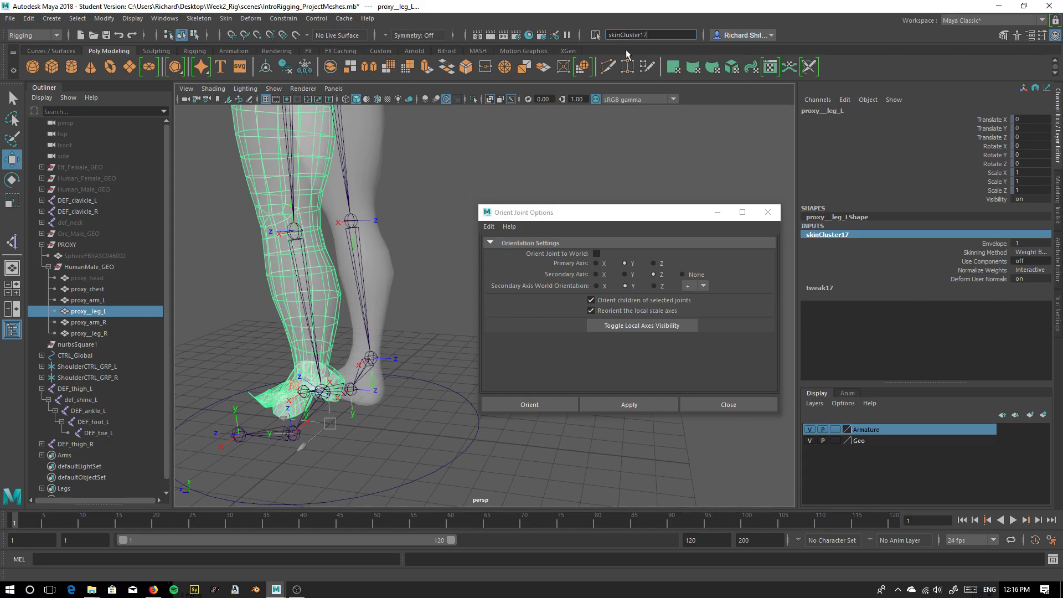
key(Return)
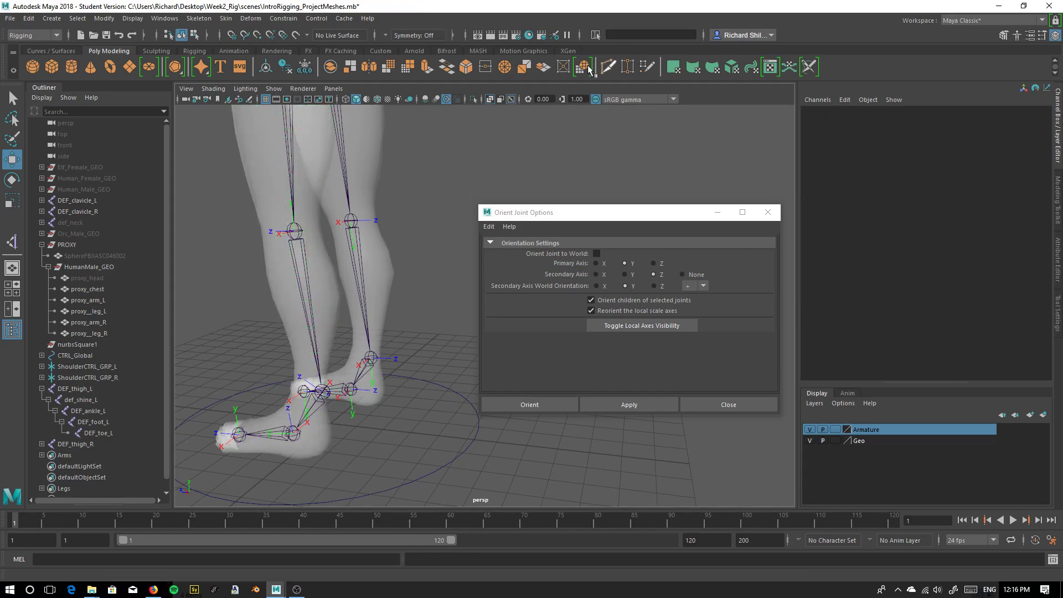
alt+middle_drag(312, 235, 332, 266)
click(268, 191)
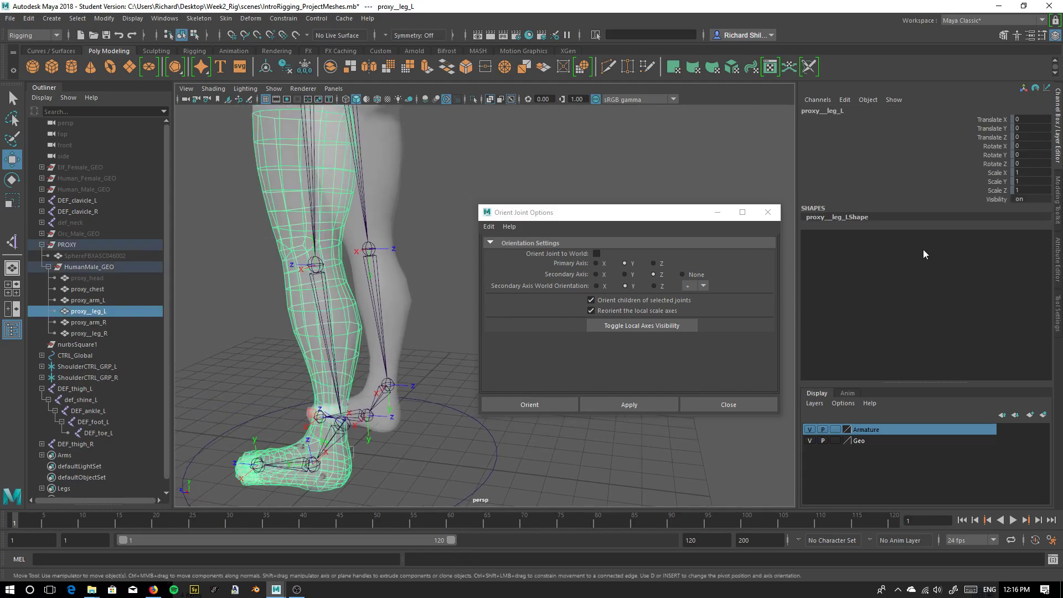
Try to delete the construction history of the left thigh joint DEF_thigh_L.
alt+middle_drag(341, 193, 378, 261)
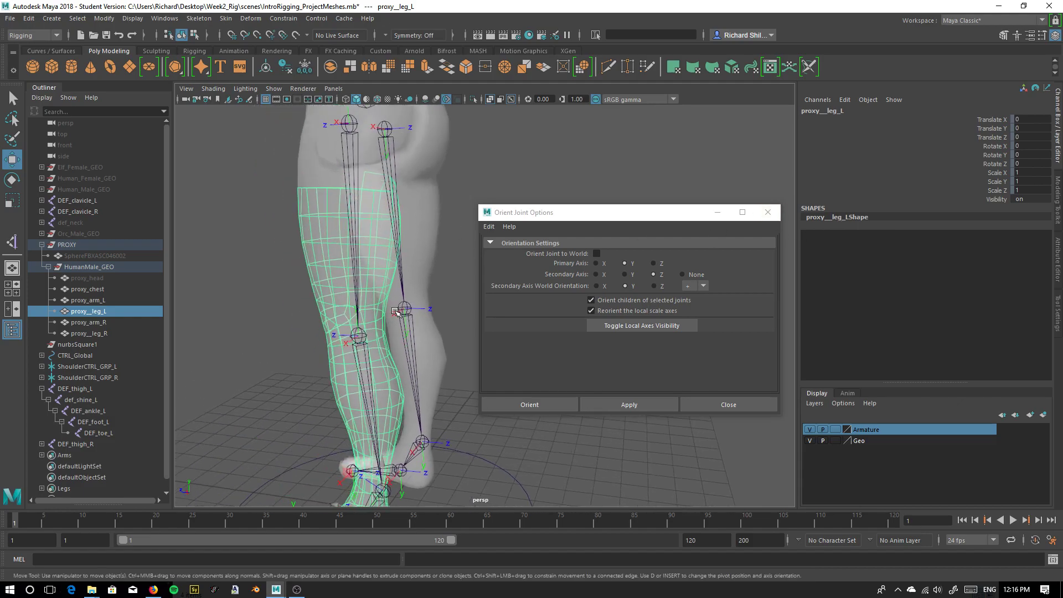
alt+drag(236, 256, 341, 269)
alt+right_drag(341, 269, 332, 238)
alt+middle_drag(332, 238, 415, 249)
alt+drag(344, 260, 424, 270)
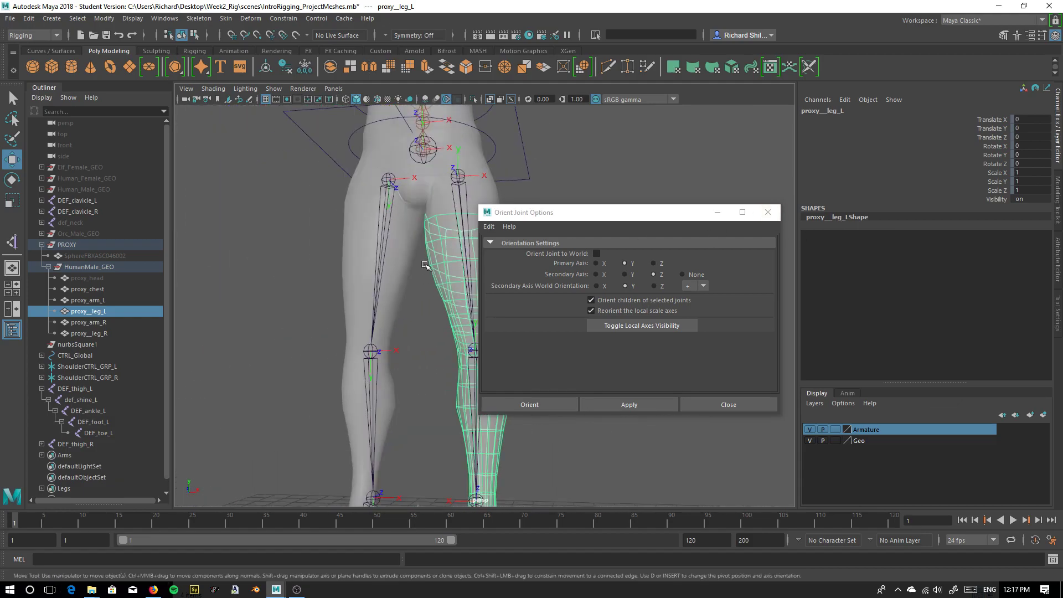
alt+middle_drag(425, 270, 394, 252)
click(430, 182)
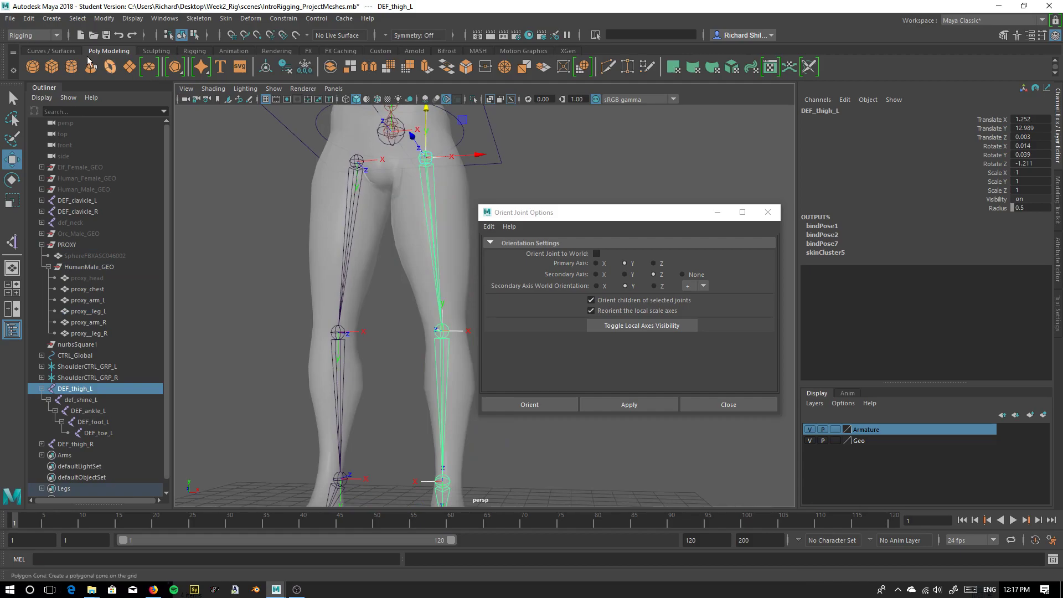
click(12, 19)
click(15, 18)
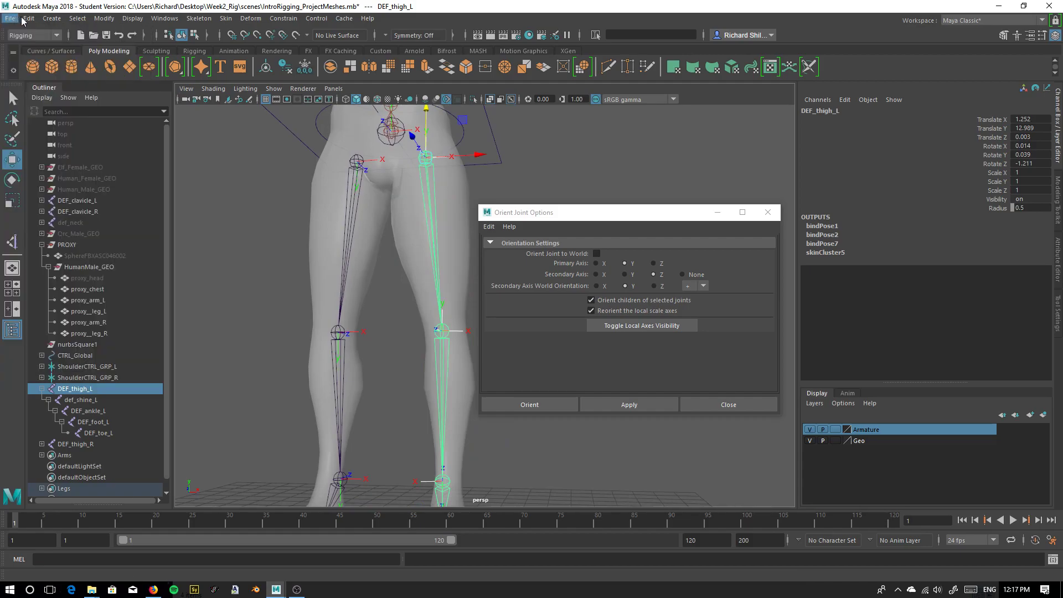
click(49, 19)
mouse_move(32, 20)
mouse_move(99, 149)
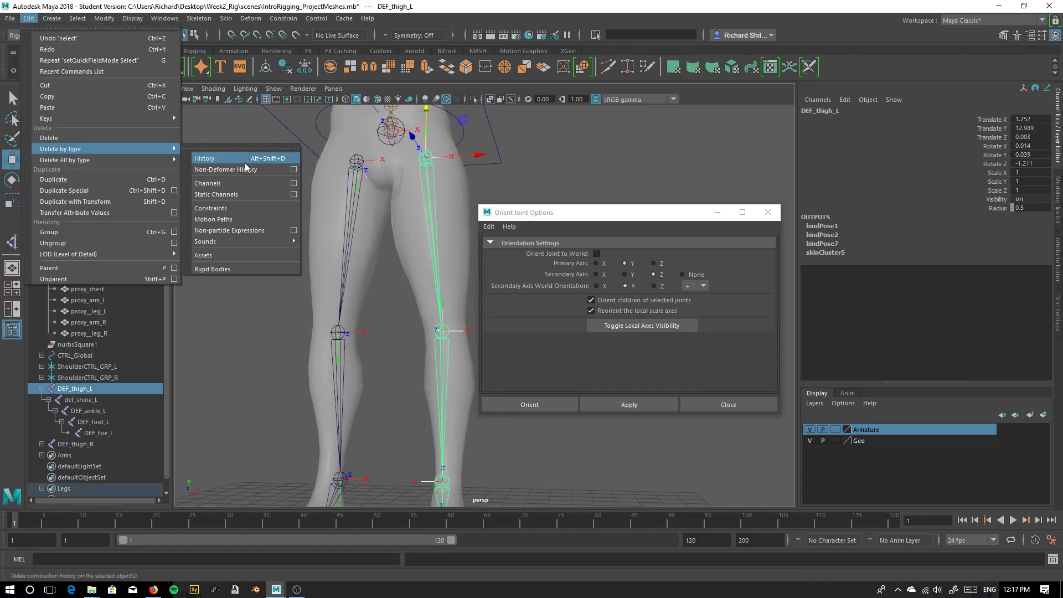
click(250, 160)
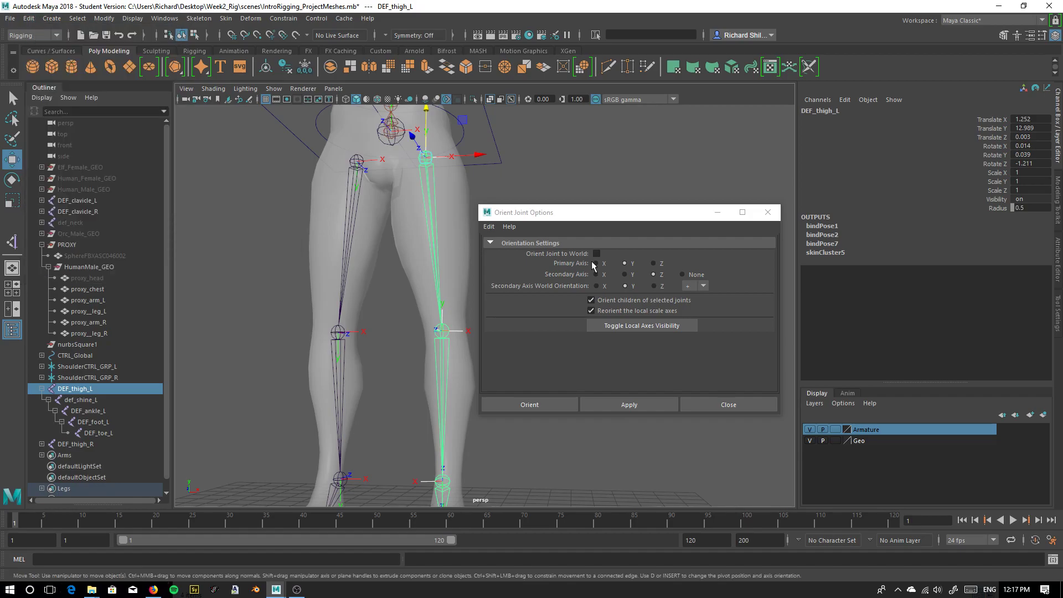
Select the skinCluster5 output of DEF_thigh_L by its name and delete it.
click(835, 254)
click(638, 35)
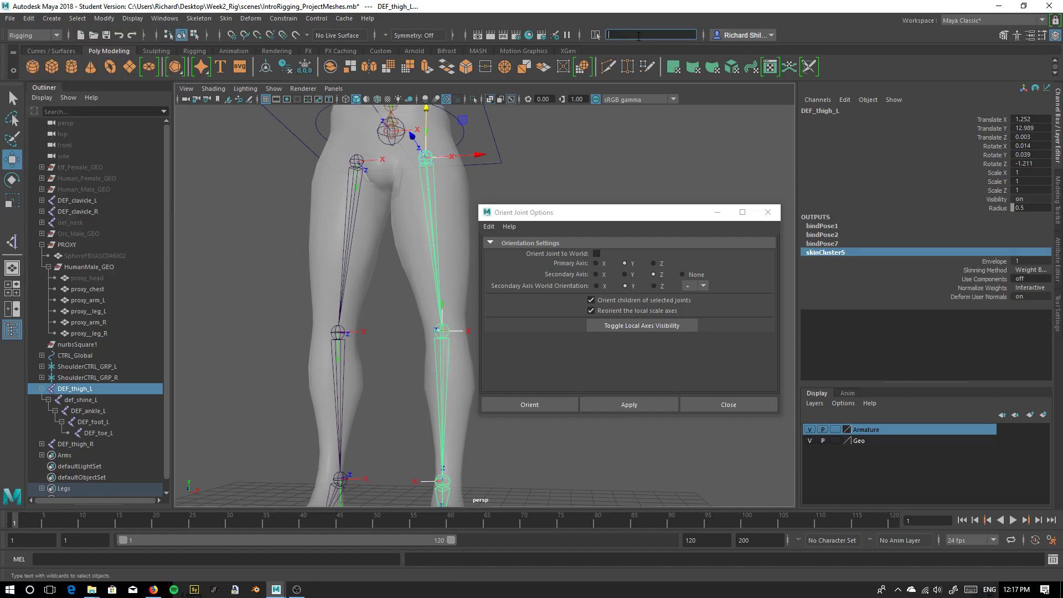
key(Return)
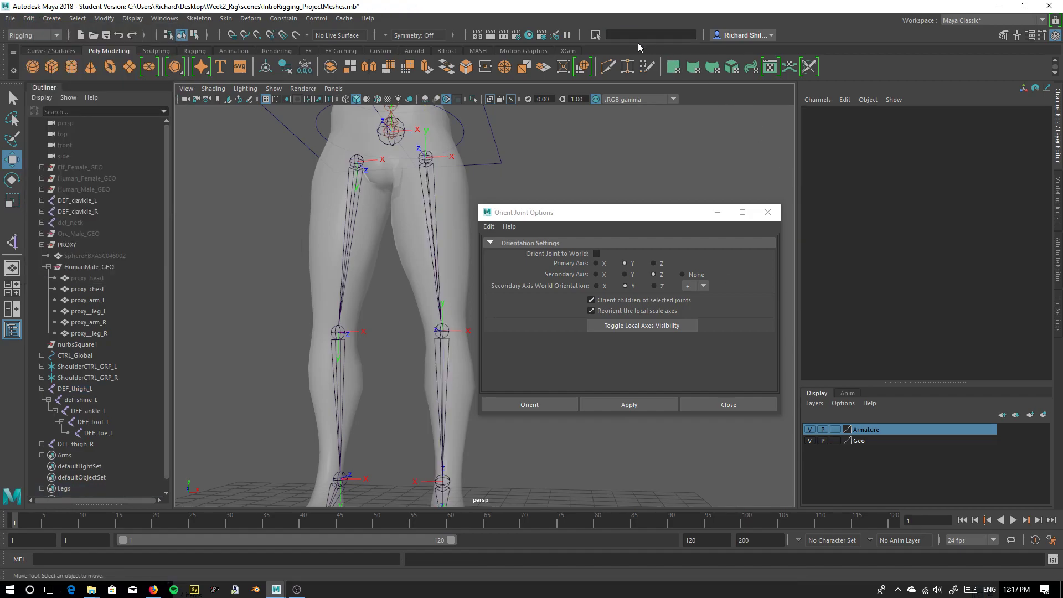
Copy the name of the right thigh joint's bindPose7 output, select that node by name, and delete it.
click(349, 224)
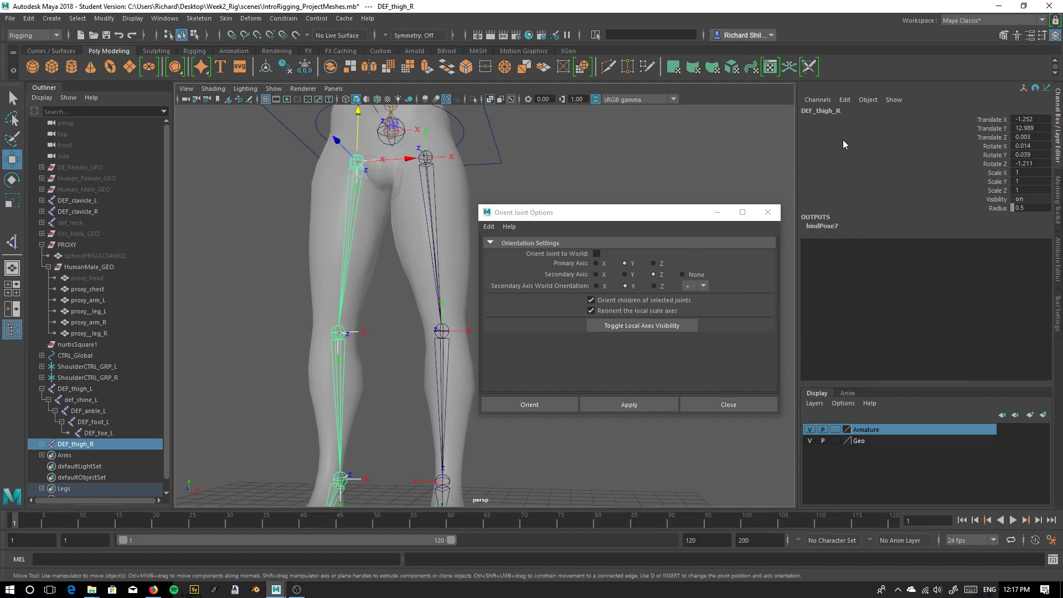
double_click(823, 227)
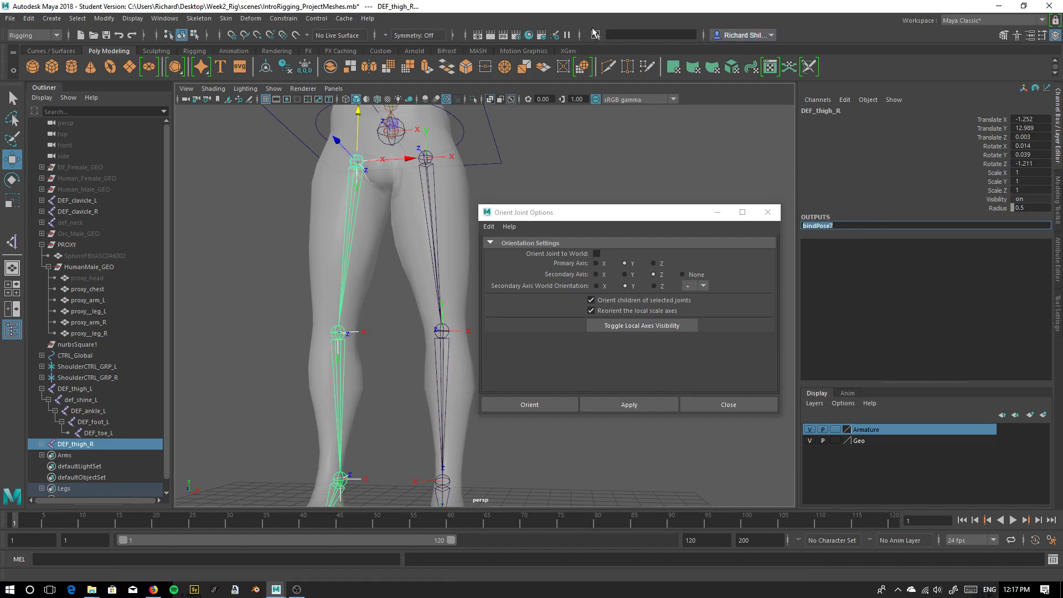
click(581, 36)
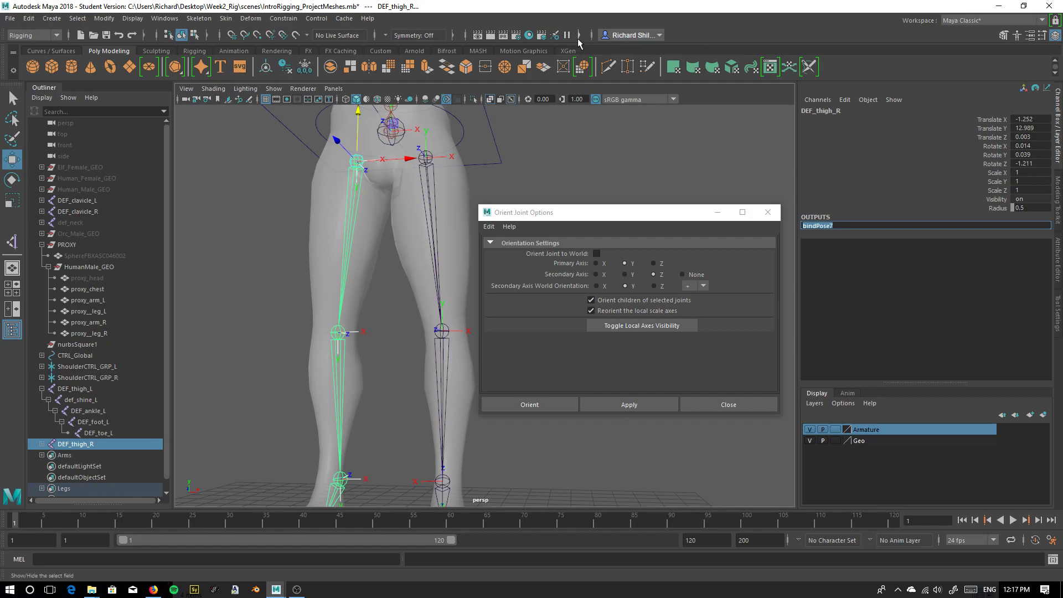
click(579, 36)
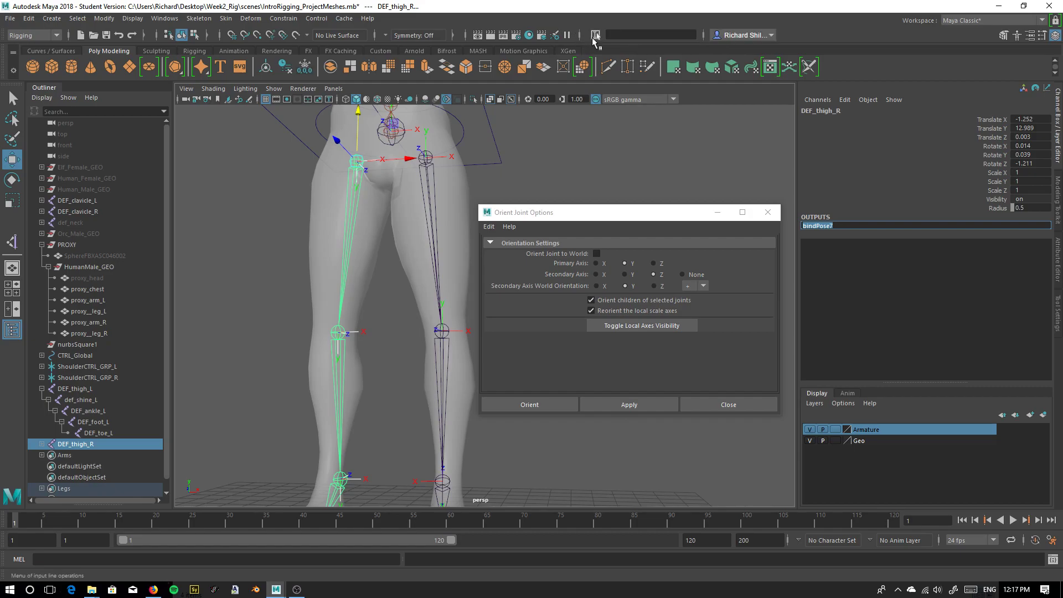
click(595, 35)
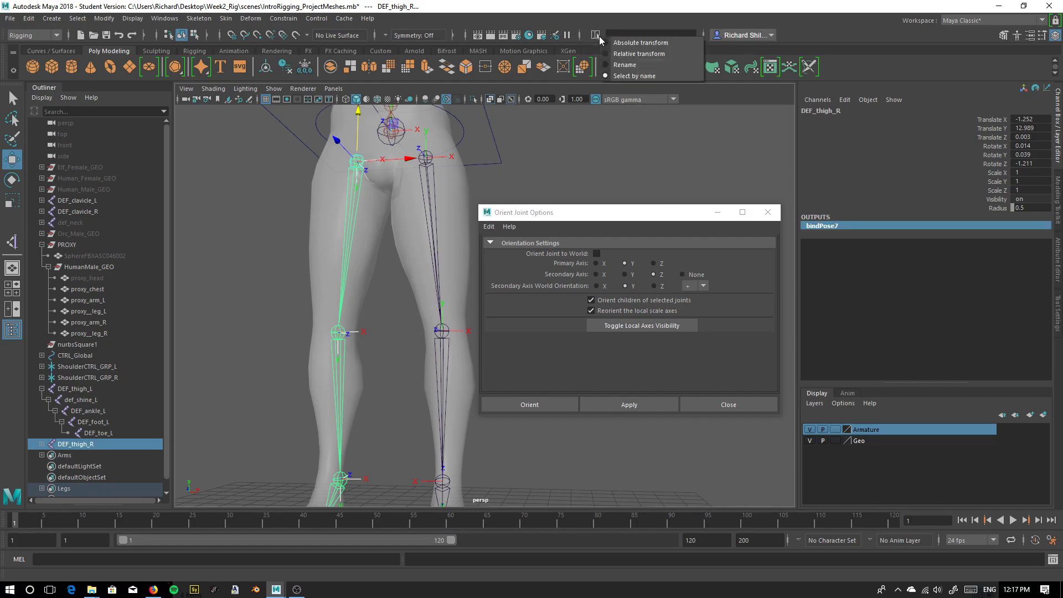
click(631, 78)
text(bindPose7)
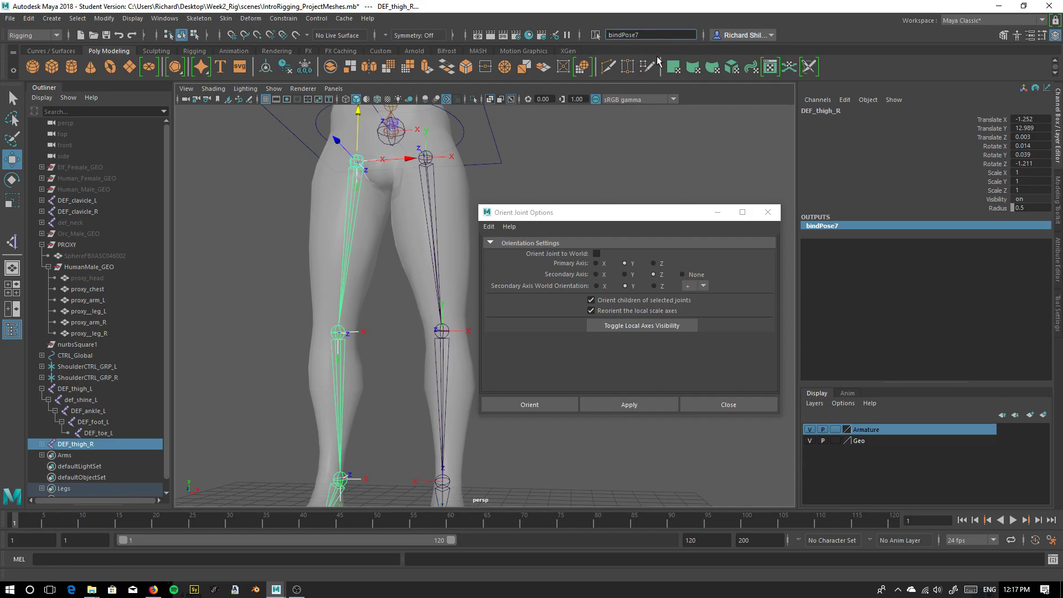
key(Return)
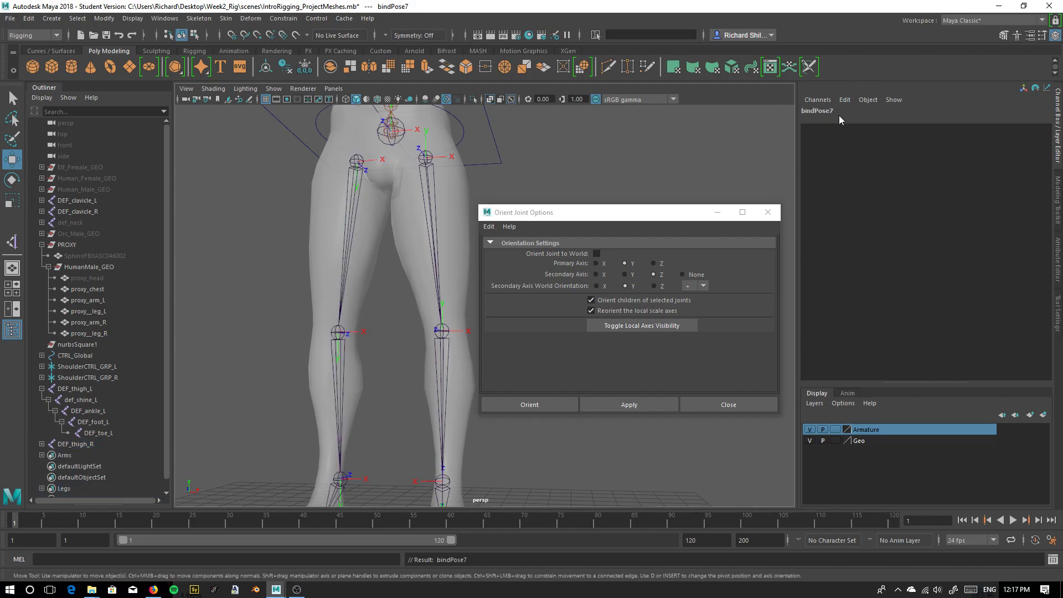
key(Delete)
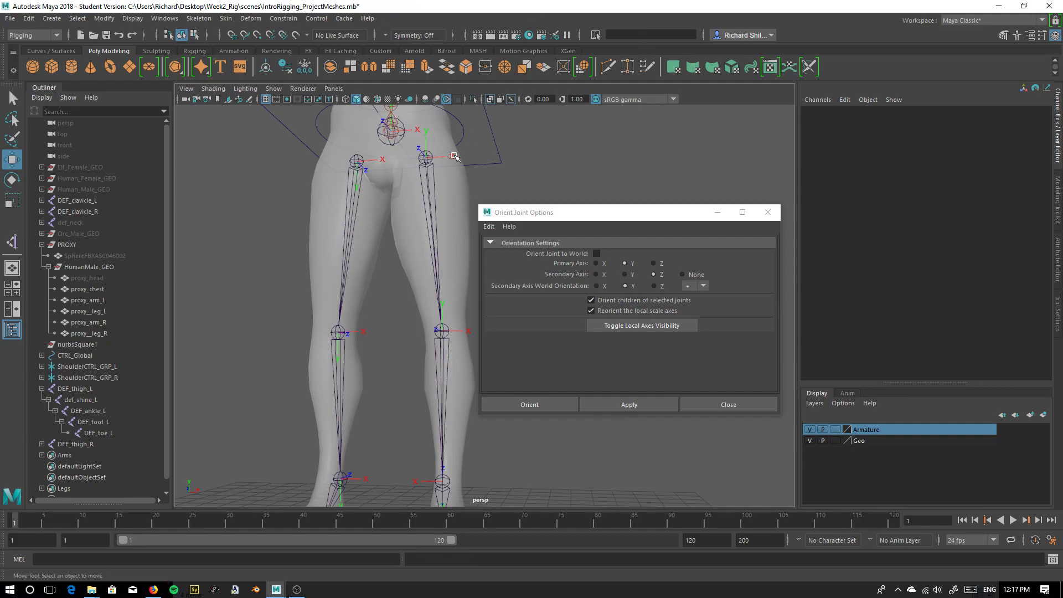
Select the bindPose2 output of DEF_thigh_L by its name and delete it.
click(434, 243)
click(829, 235)
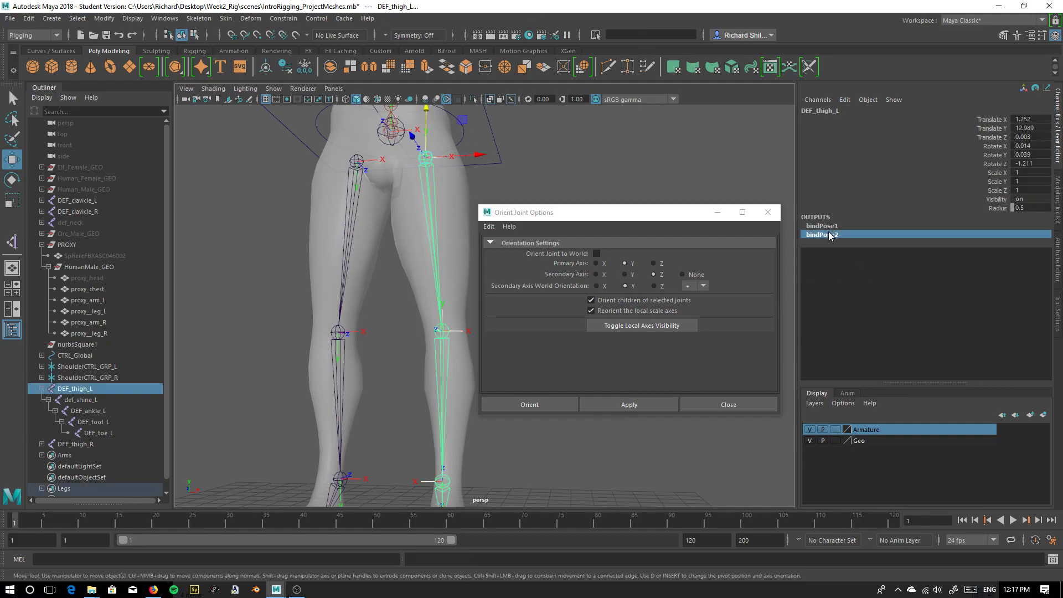
click(623, 35)
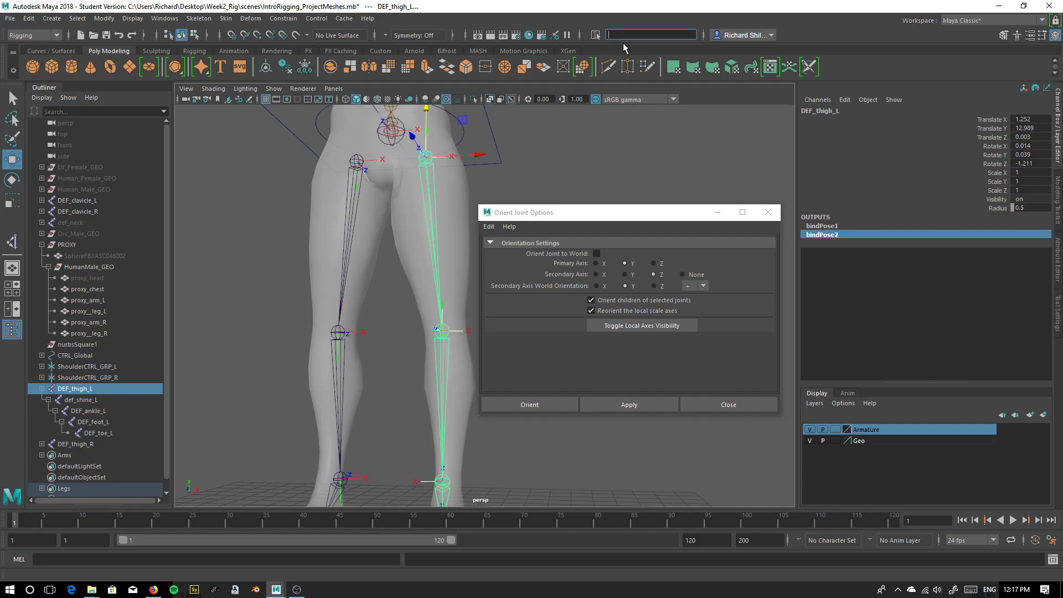
key(Return)
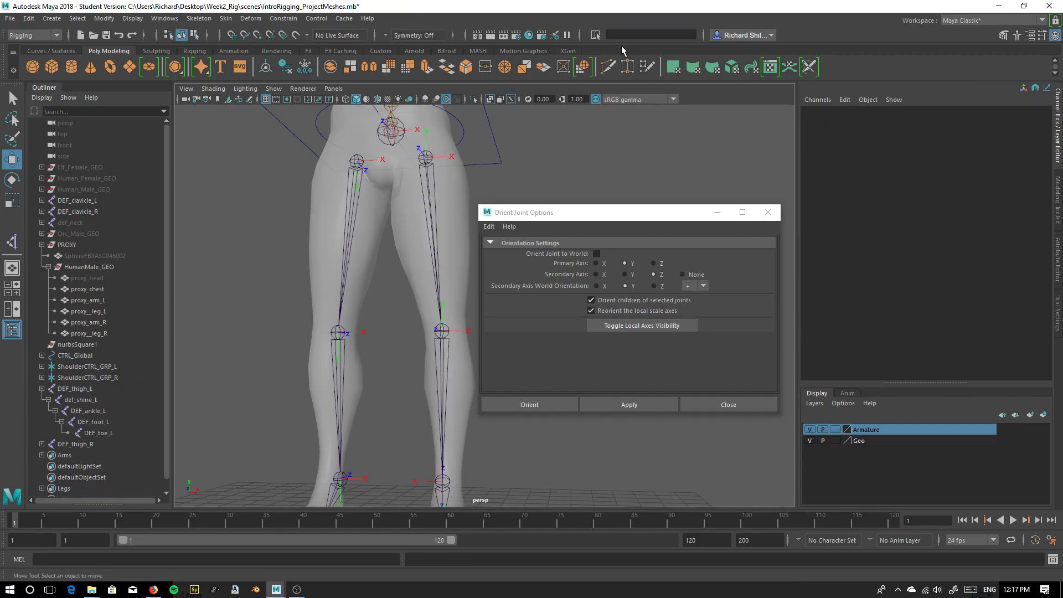
Remove the remaining bindPose1 output from DEF_thigh_L and reselect the joint to check its outputs.
click(428, 230)
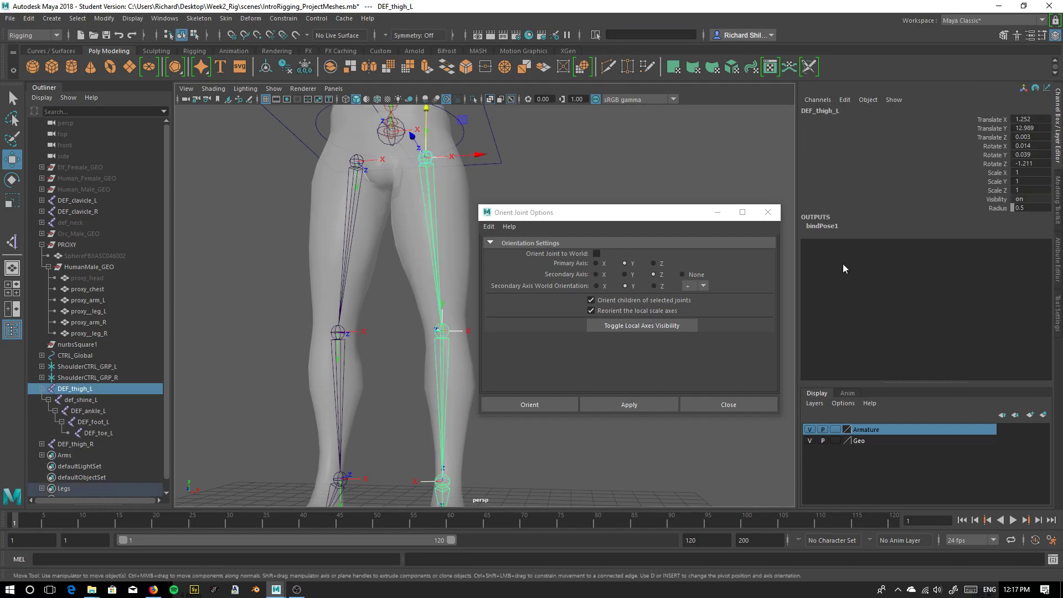
double_click(817, 227)
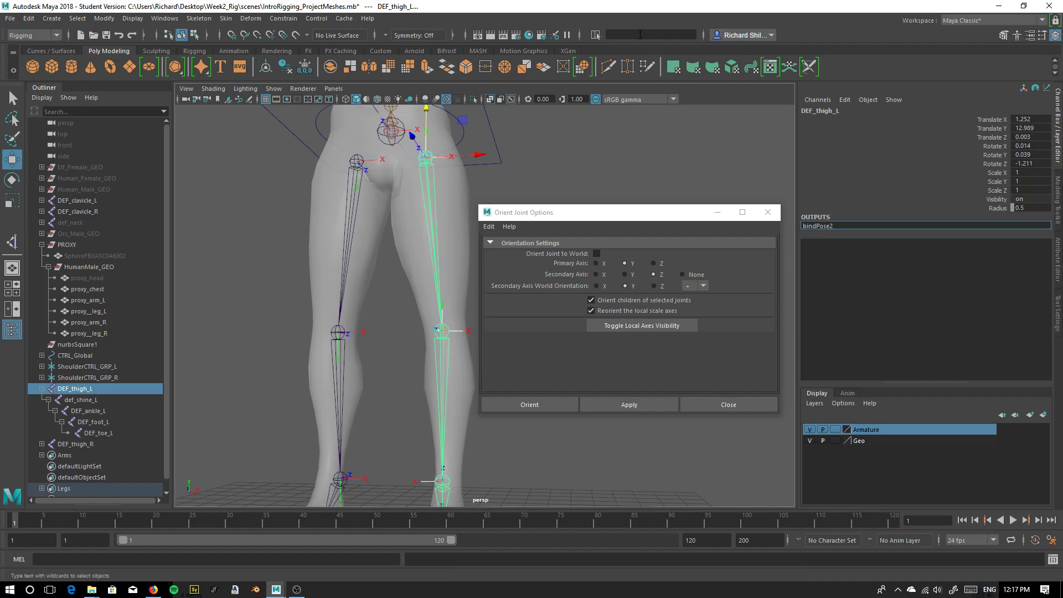
drag(849, 225, 732, 227)
key(BackSpace)
key(ctrl+z)
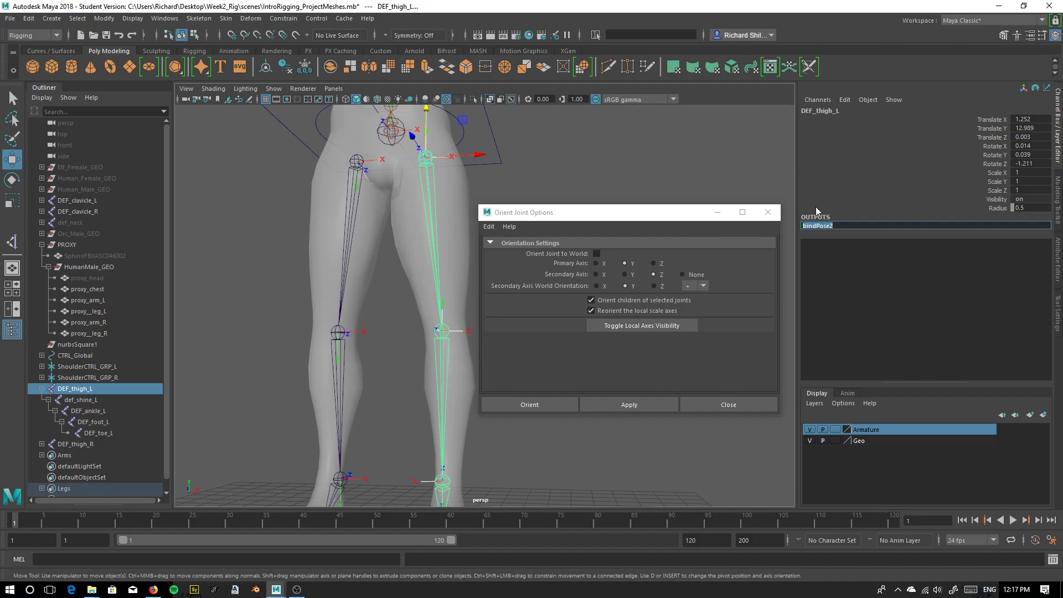
key(Return)
key(ctrl+z)
click(435, 266)
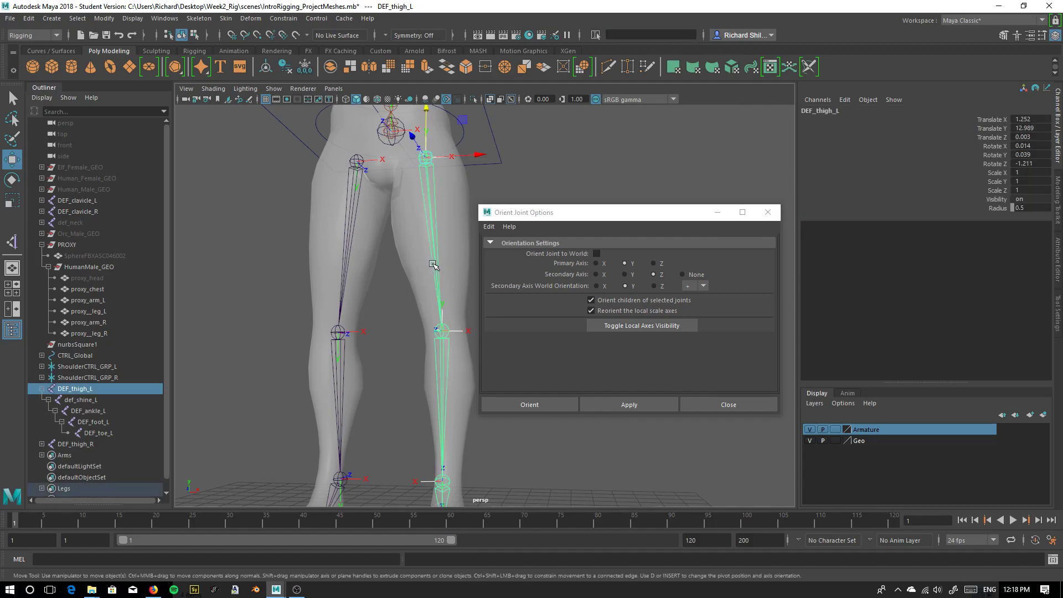
Select both thigh joints, DEF_thigh_R and DEF_thigh_L, and freeze all their transforms.
click(346, 258)
scroll(391, 218, down, 4)
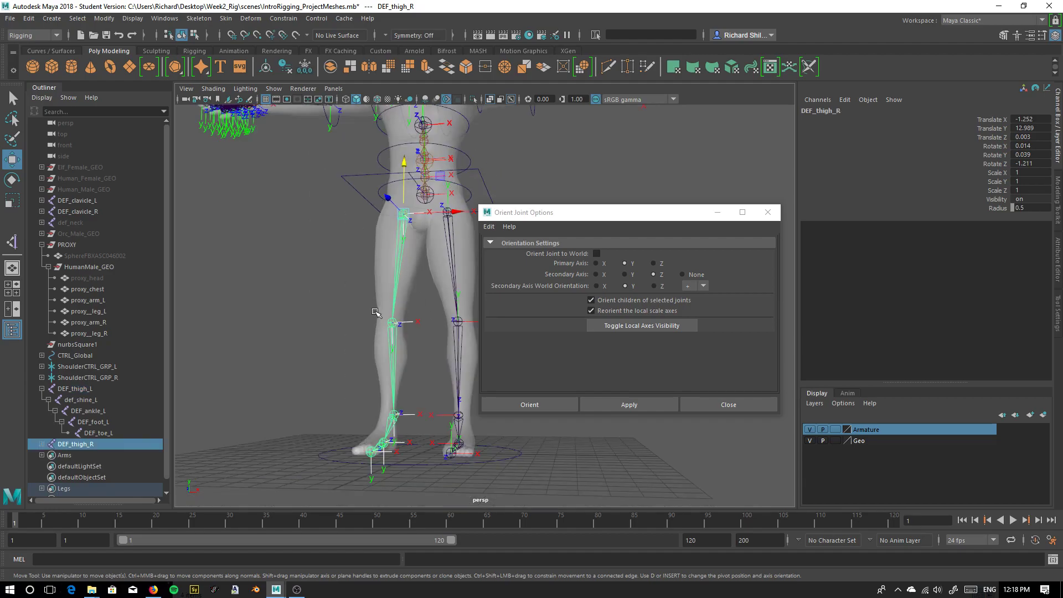
alt+drag(373, 306, 404, 306)
alt+middle_drag(404, 306, 336, 292)
alt+drag(336, 292, 324, 297)
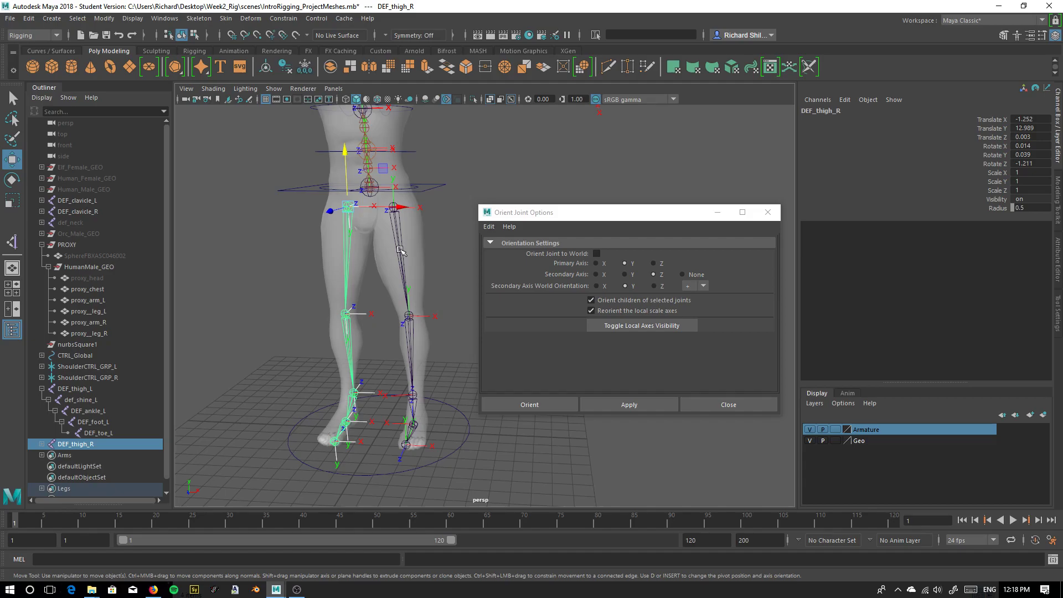
shift+click(401, 250)
right_click(837, 127)
mouse_move(882, 326)
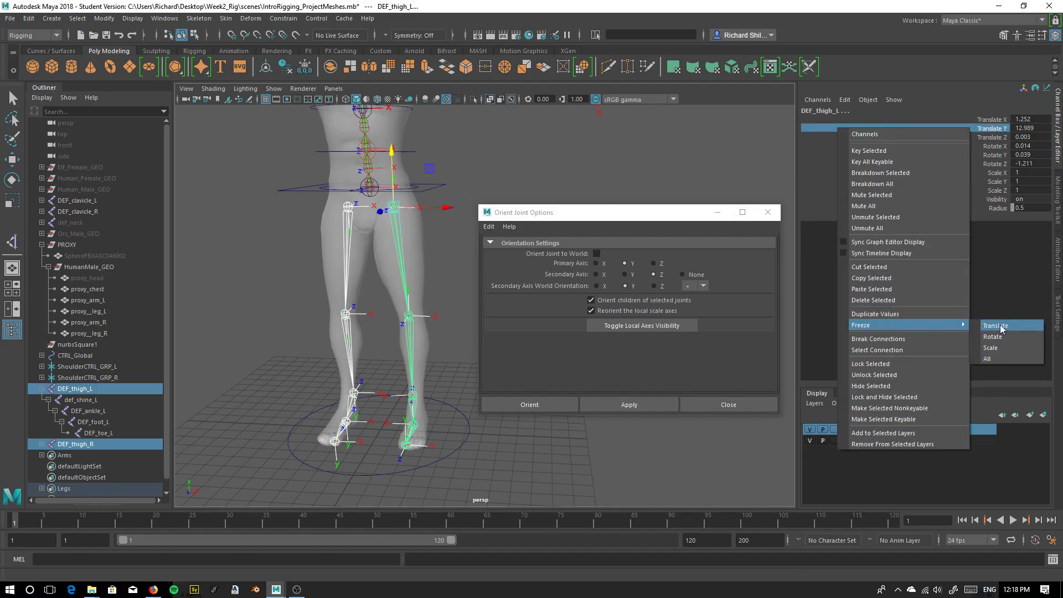
click(999, 358)
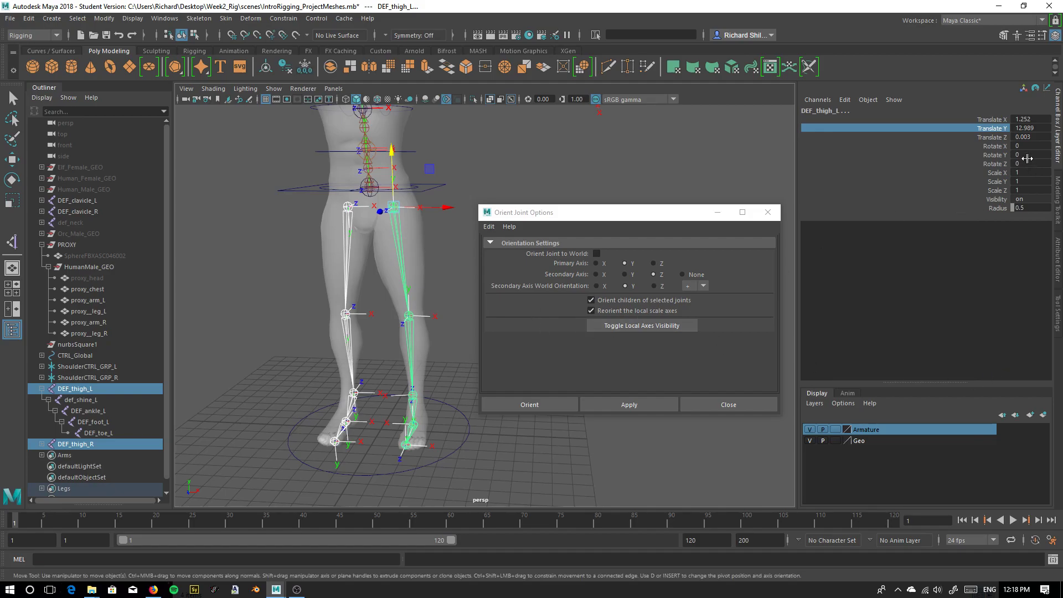
Apply Orient Joint to the left leg chain from DEF_thigh_L, with primary axis Y and secondary axis Z.
alt+drag(407, 343, 322, 280)
alt+middle_drag(323, 280, 316, 311)
alt+drag(316, 312, 327, 323)
alt+right_drag(327, 323, 360, 233)
alt+middle_drag(359, 234, 367, 239)
click(337, 228)
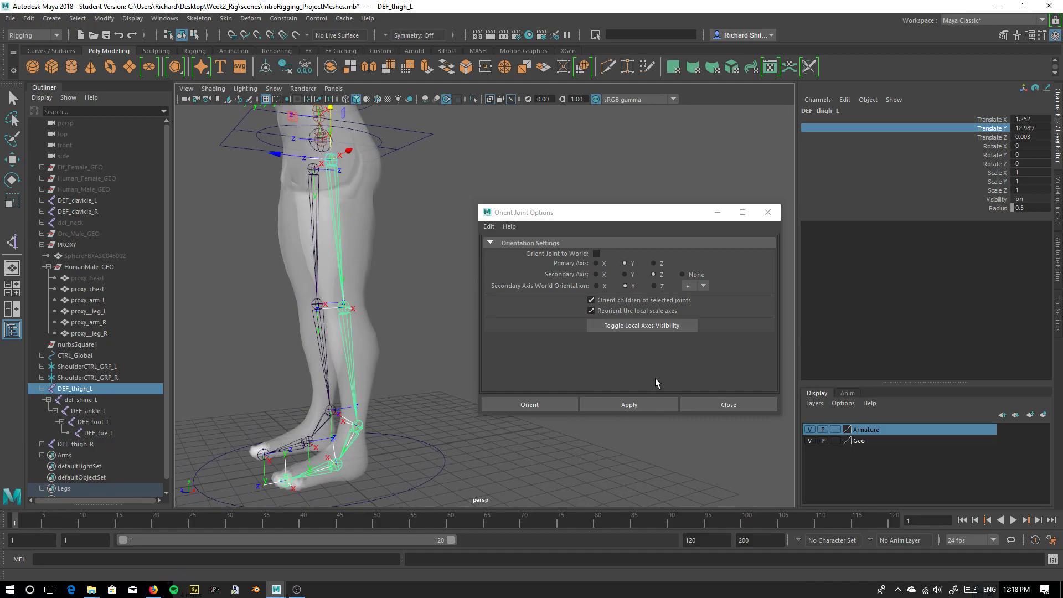
click(635, 404)
Examine the local axes of the left leg joints from hip to toe against those of the right leg.
alt+middle_drag(394, 316, 408, 332)
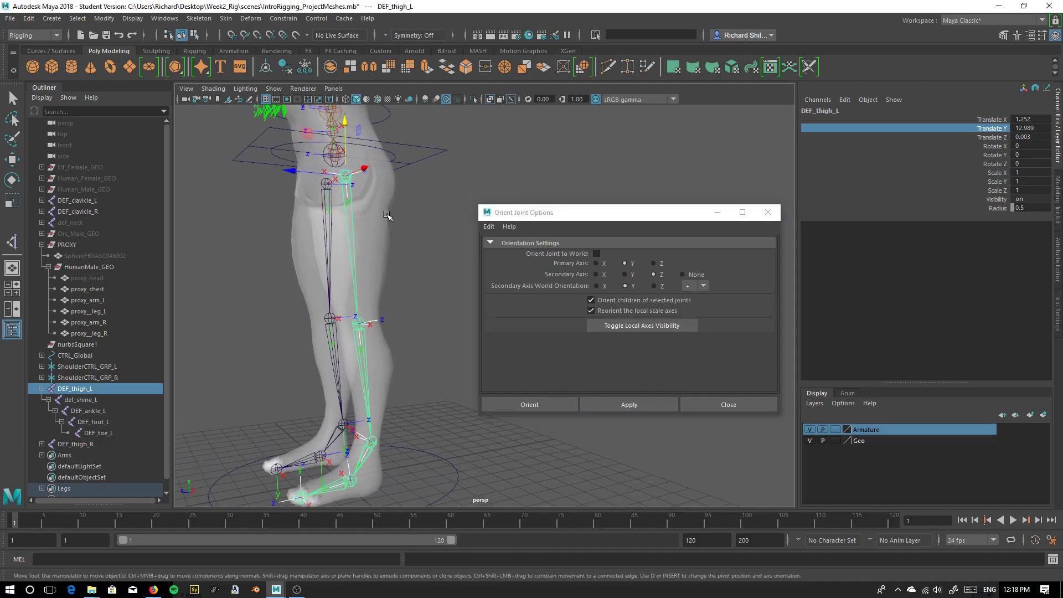
scroll(402, 322, up, 5)
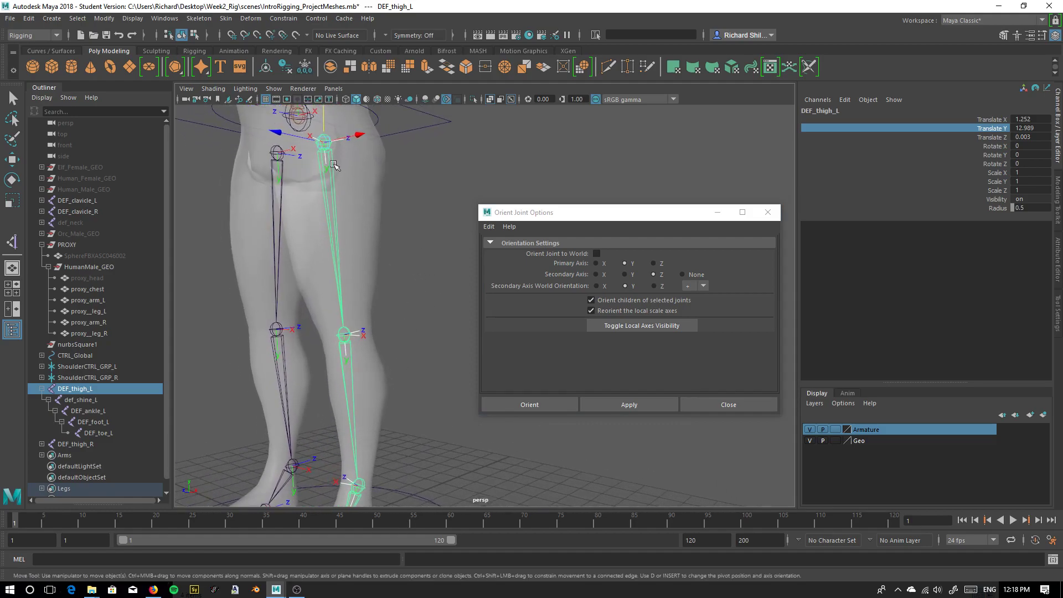
alt+middle_drag(359, 408, 371, 310)
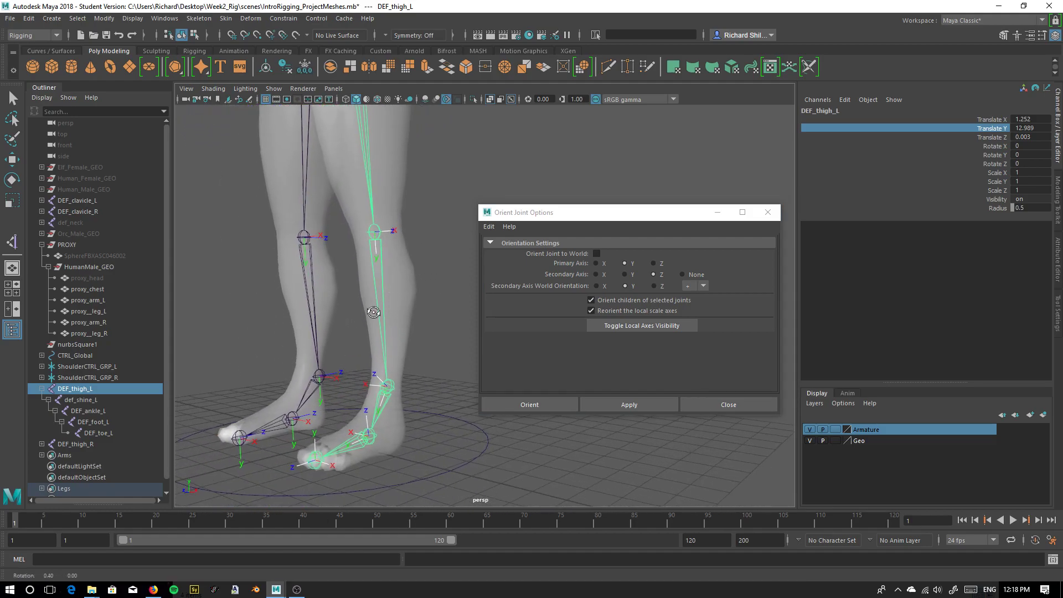
alt+drag(389, 297, 294, 306)
alt+drag(406, 285, 423, 362)
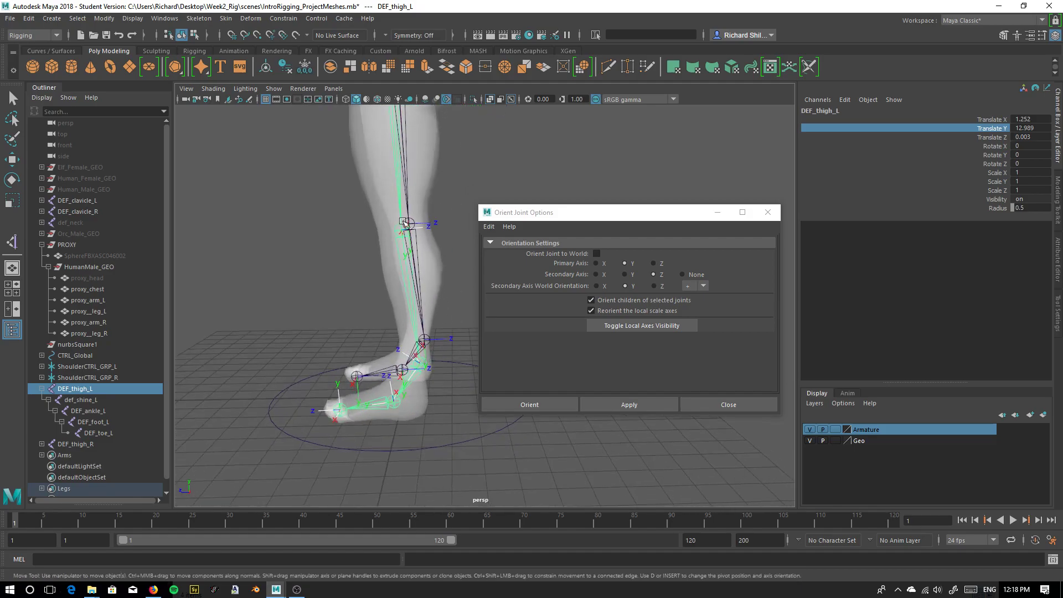
alt+middle_drag(387, 327, 370, 369)
alt+drag(370, 369, 465, 354)
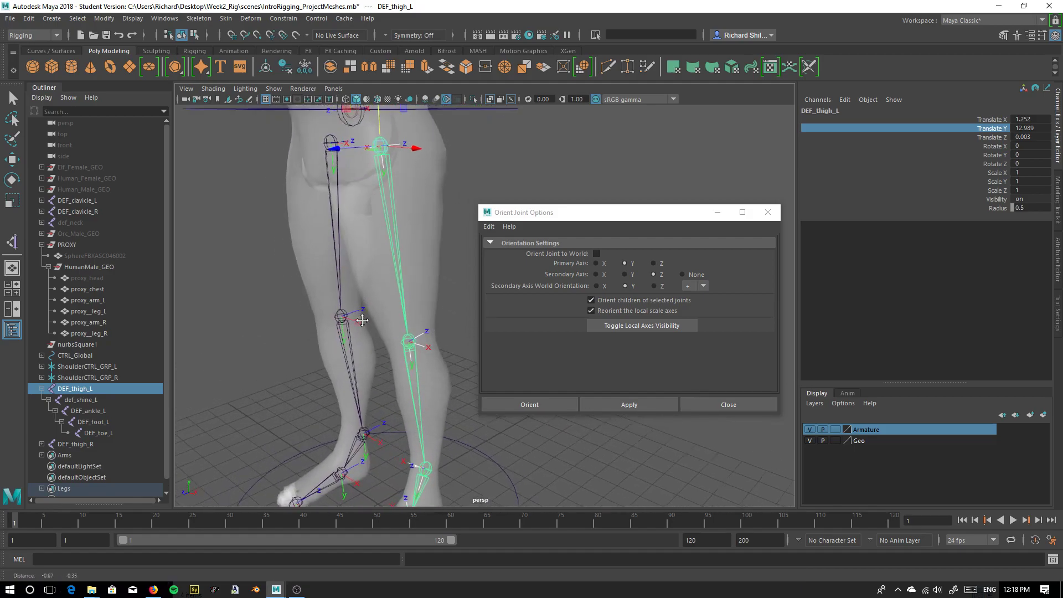
Apply Orient Joint to the right leg chain from DEF_thigh_R with the same axis settings and inspect both legs.
alt+middle_drag(342, 220, 404, 230)
click(389, 225)
click(659, 406)
scroll(431, 343, down, 3)
alt+drag(396, 337, 460, 323)
alt+middle_drag(429, 291, 372, 249)
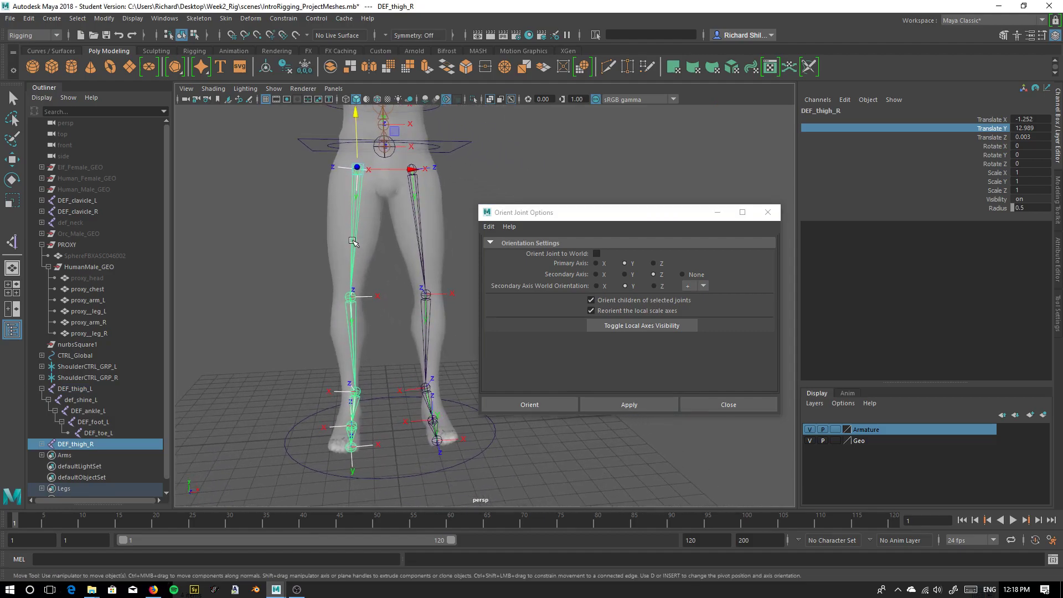
alt+drag(398, 399, 427, 254)
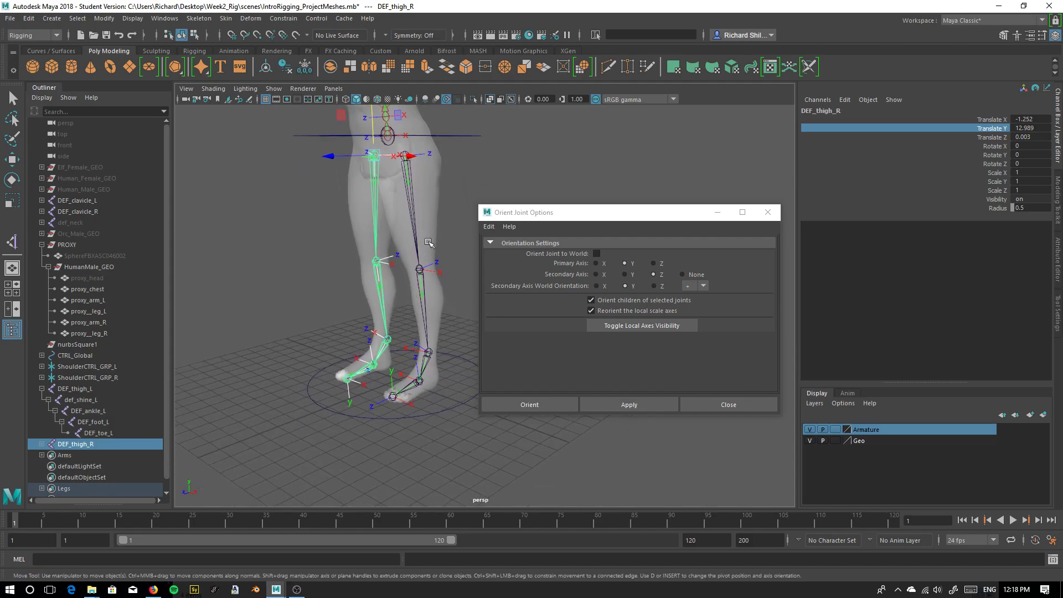
Save the scene over the existing file IntroRigging_ProjectMeshes_legIKFix.mb, accepting the student version notice.
click(459, 197)
alt+drag(462, 313, 392, 230)
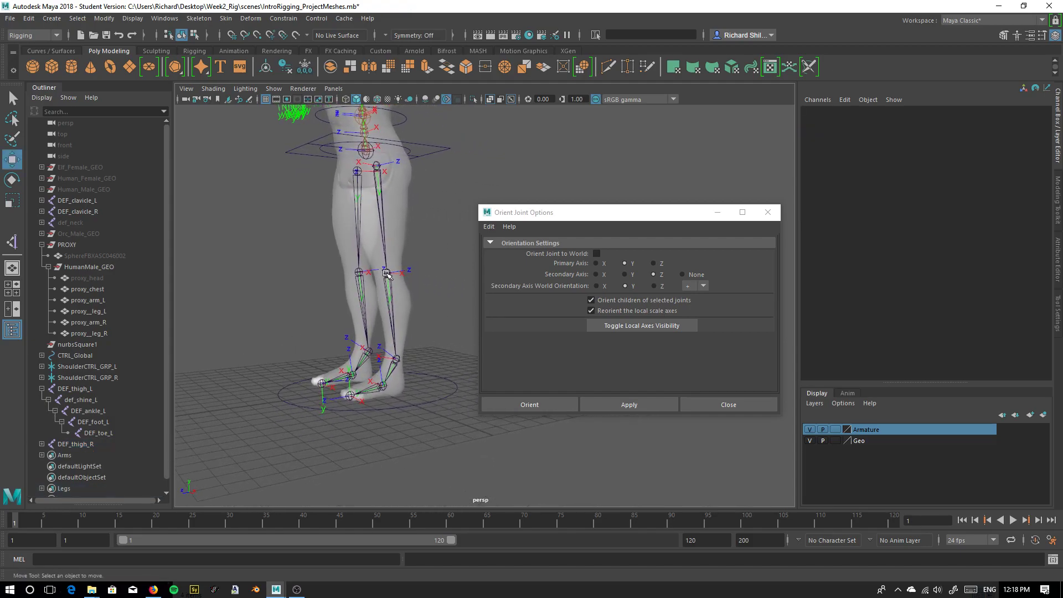
alt+right_drag(387, 276, 420, 301)
alt+middle_drag(420, 301, 453, 366)
alt+drag(475, 380, 411, 354)
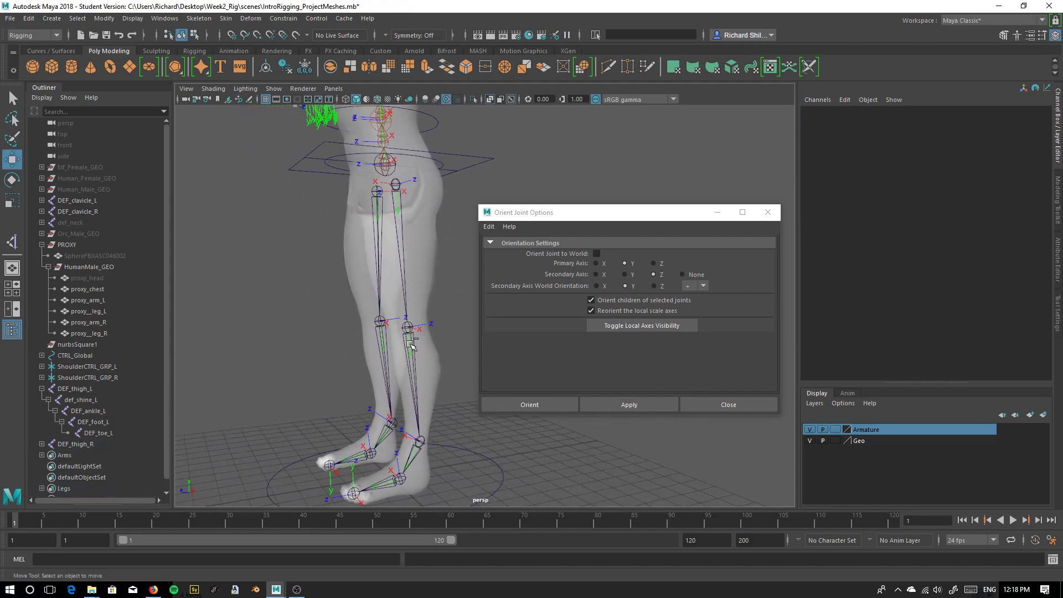
key(ctrl+shift+s)
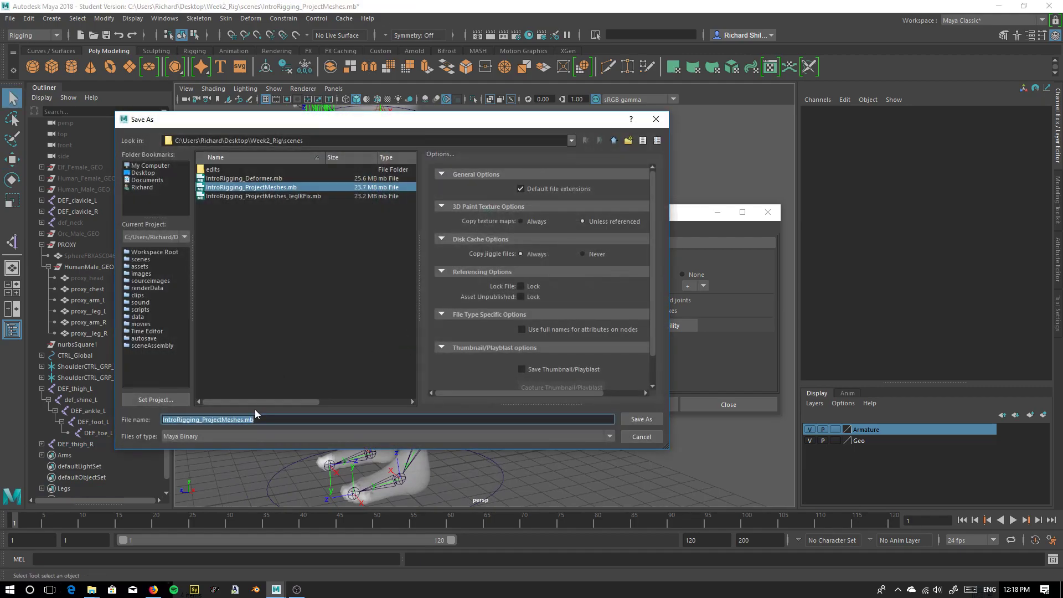
click(264, 197)
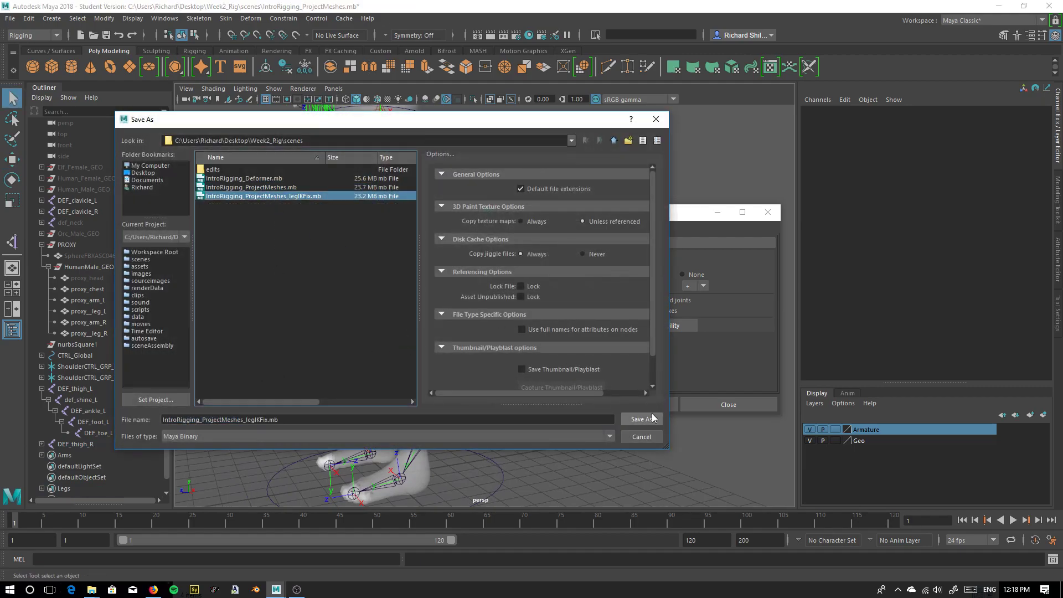
click(648, 416)
click(369, 303)
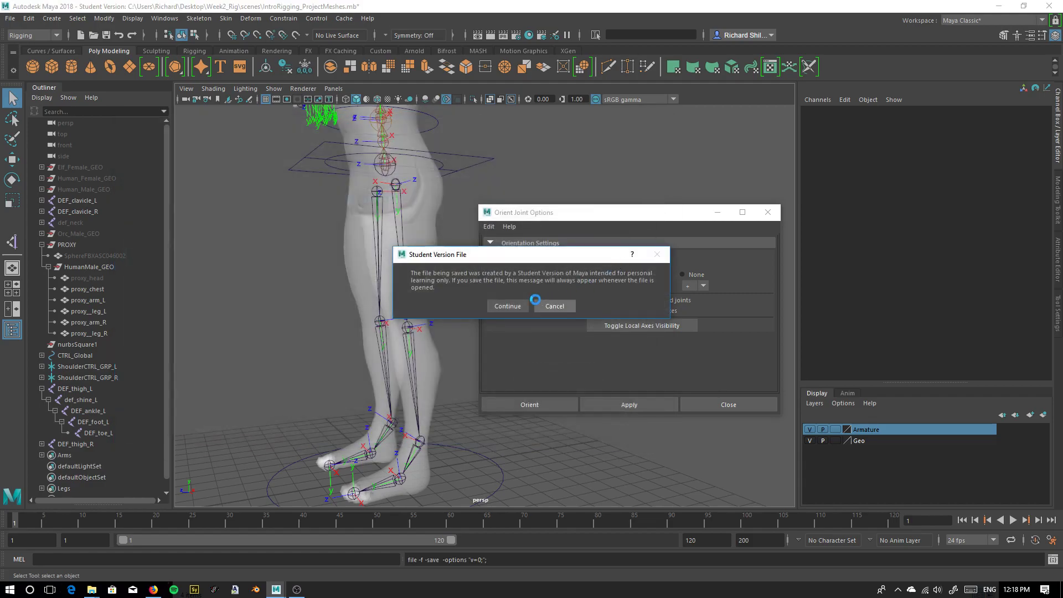
click(507, 305)
Select DEF_thigh_L, examine the left leg chain's alignment from several angles, and close the Orient Joint options.
alt+middle_drag(382, 265, 357, 240)
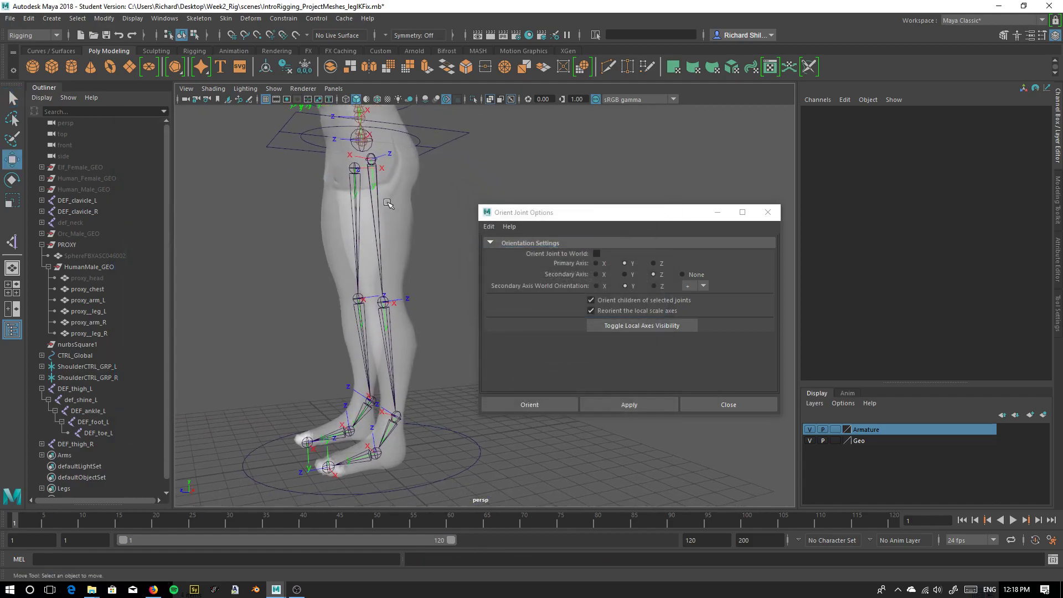
alt+right_drag(386, 206, 398, 226)
click(360, 194)
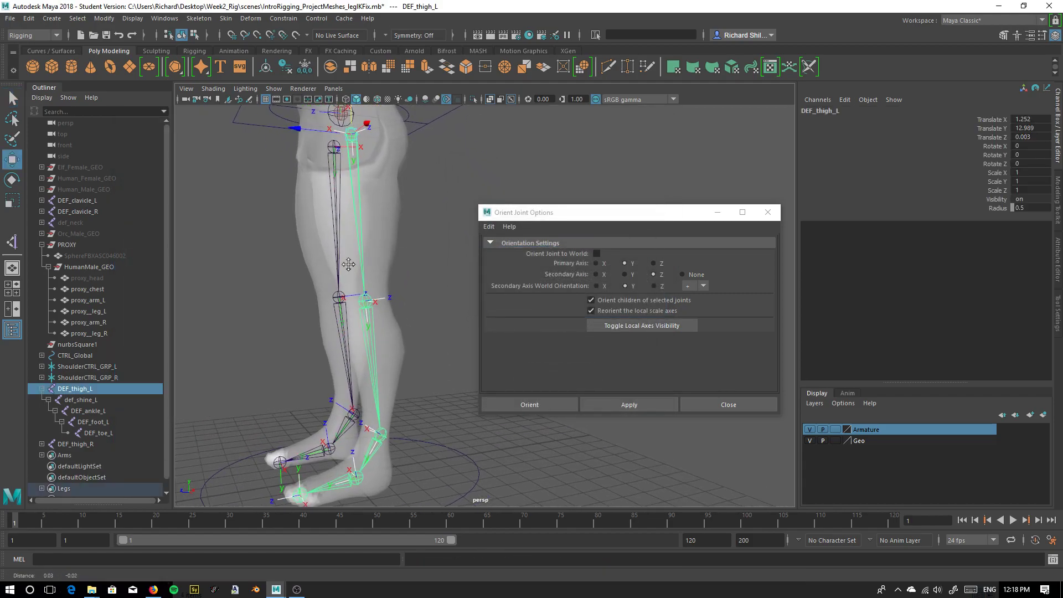
alt+middle_drag(344, 207, 359, 247)
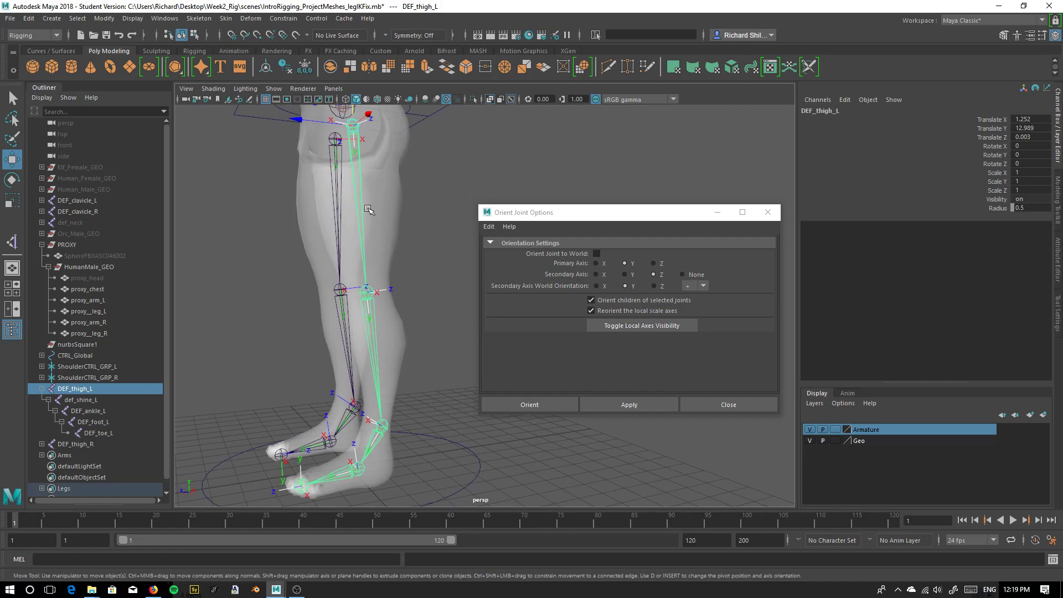
alt+drag(388, 220, 336, 349)
alt+drag(420, 284, 310, 379)
alt+drag(389, 384, 421, 253)
mouse_move(421, 253)
alt+middle_down()
mouse_move(411, 295)
mouse_move(416, 250)
alt+middle_up()
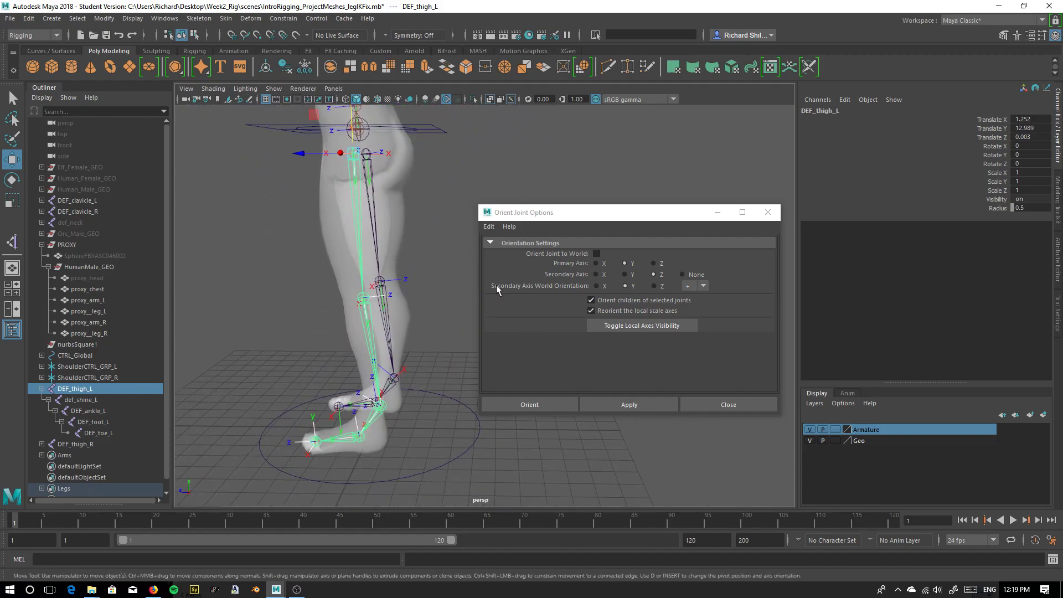
click(768, 212)
mouse_move(501, 297)
alt+mouse_down()
mouse_move(496, 256)
mouse_move(450, 304)
mouse_move(483, 282)
mouse_move(482, 298)
alt+mouse_up()
alt+middle_drag(483, 298, 543, 310)
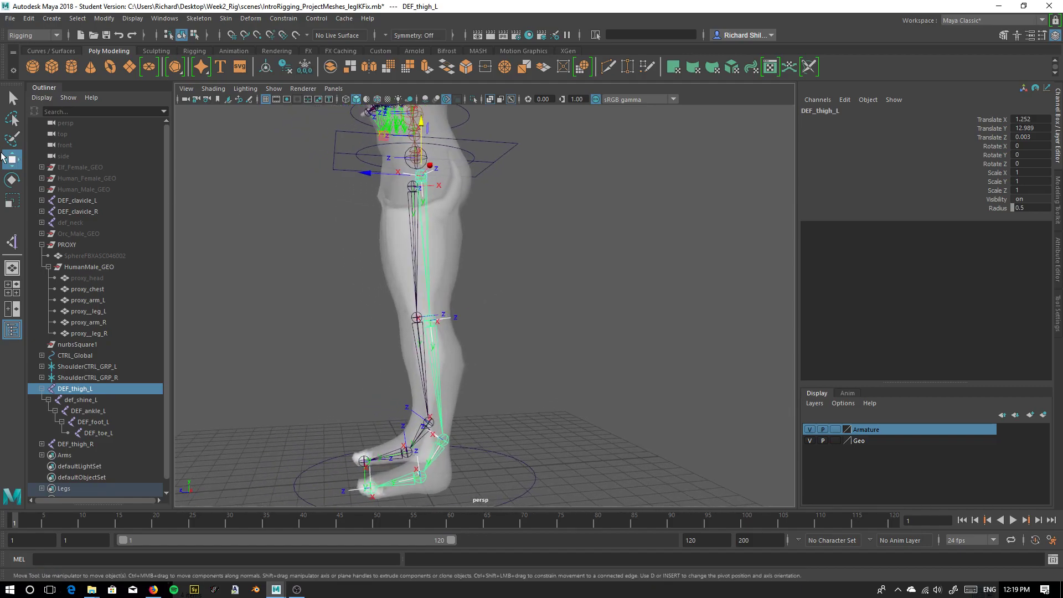
Rotate DEF_thigh_L to raise the left thigh forward, about -16.9, -12.2 and -44.9 degrees in X, Y and Z.
click(12, 180)
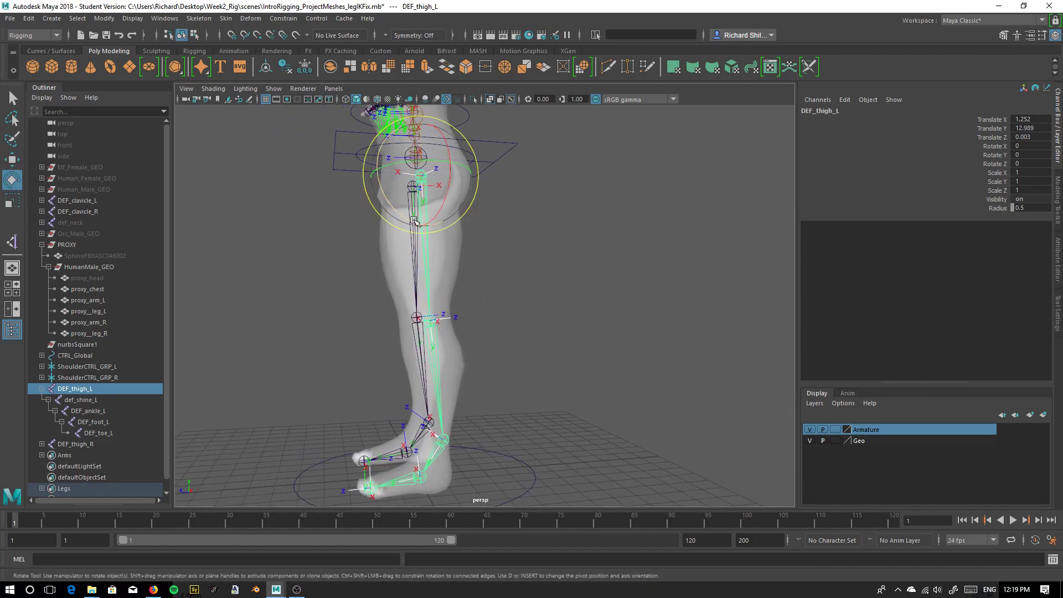
alt+drag(588, 325, 422, 258)
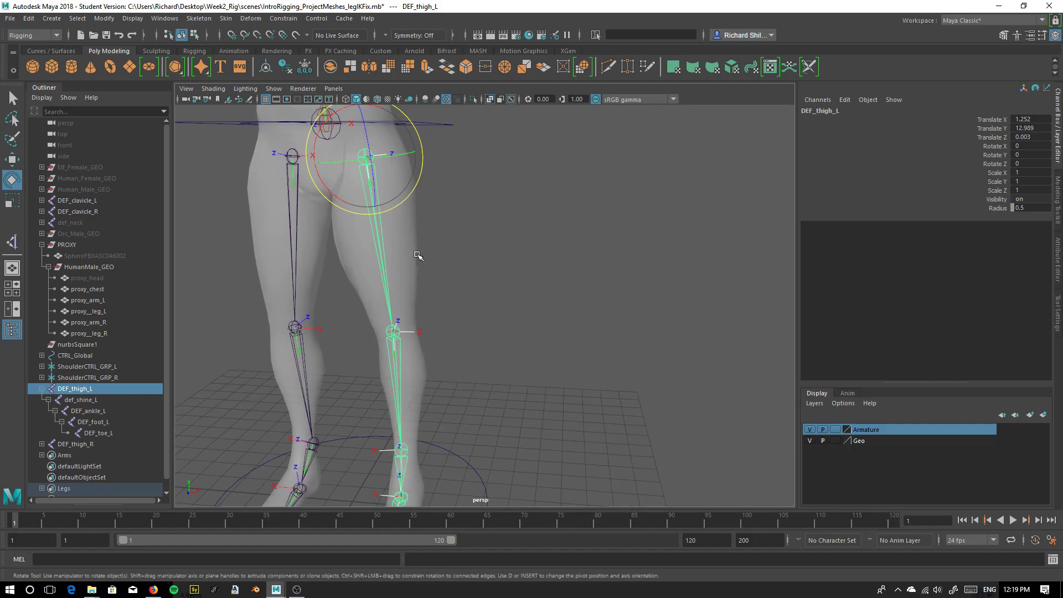
key(w)
drag(384, 206, 274, 208)
key(e)
scroll(432, 213, down, 3)
alt+drag(451, 214, 482, 209)
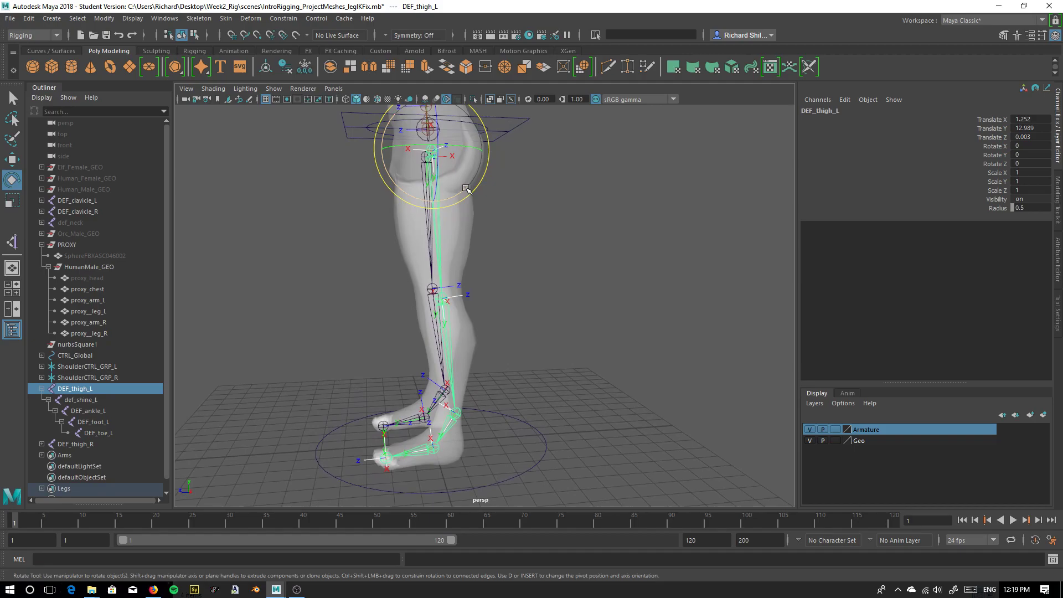
drag(467, 190, 425, 206)
Pose the lower left leg by rotating def_shine_L about 67°, DEF_ankle_L about 19° and DEF_foot_L about 16° in X.
click(303, 292)
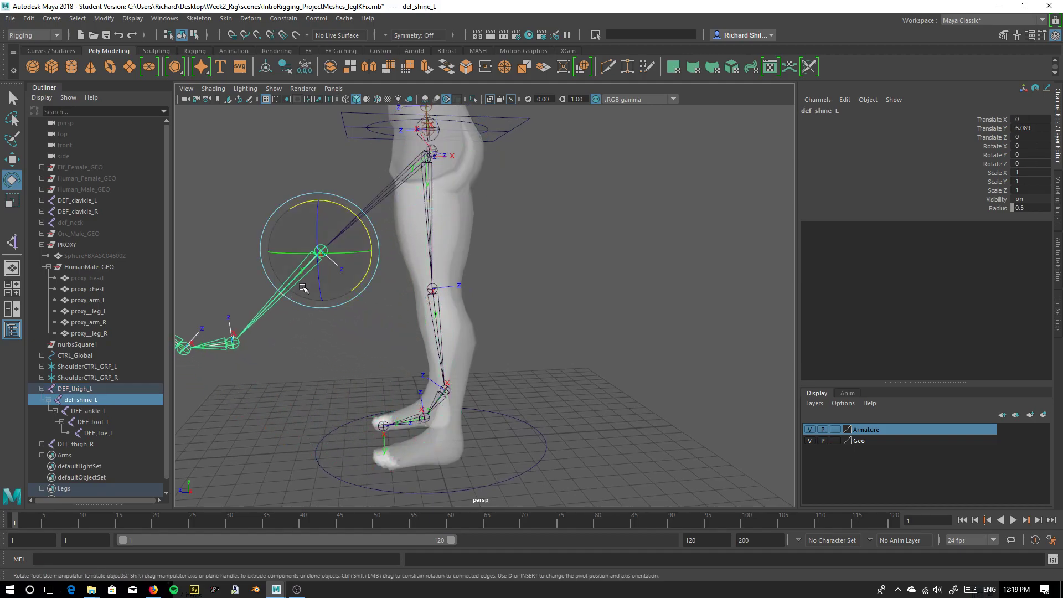
drag(365, 226, 308, 151)
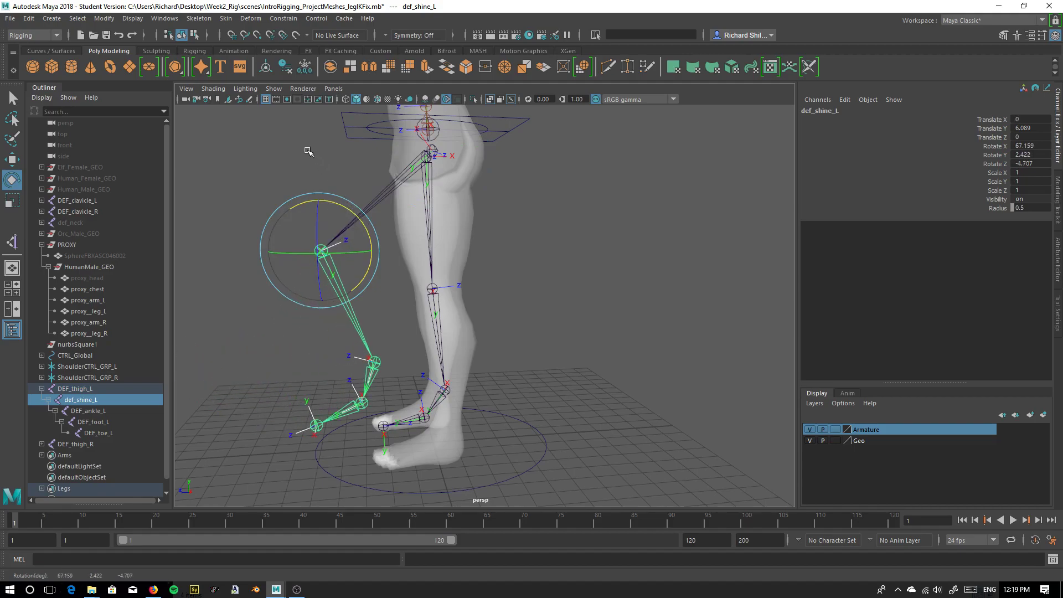
click(372, 383)
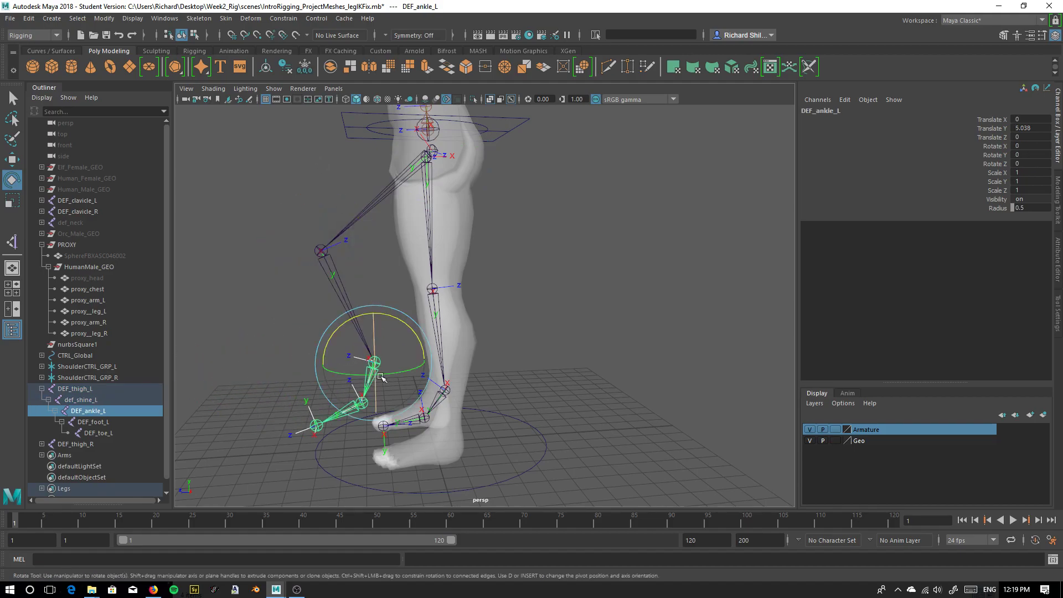
drag(354, 413, 294, 324)
click(313, 405)
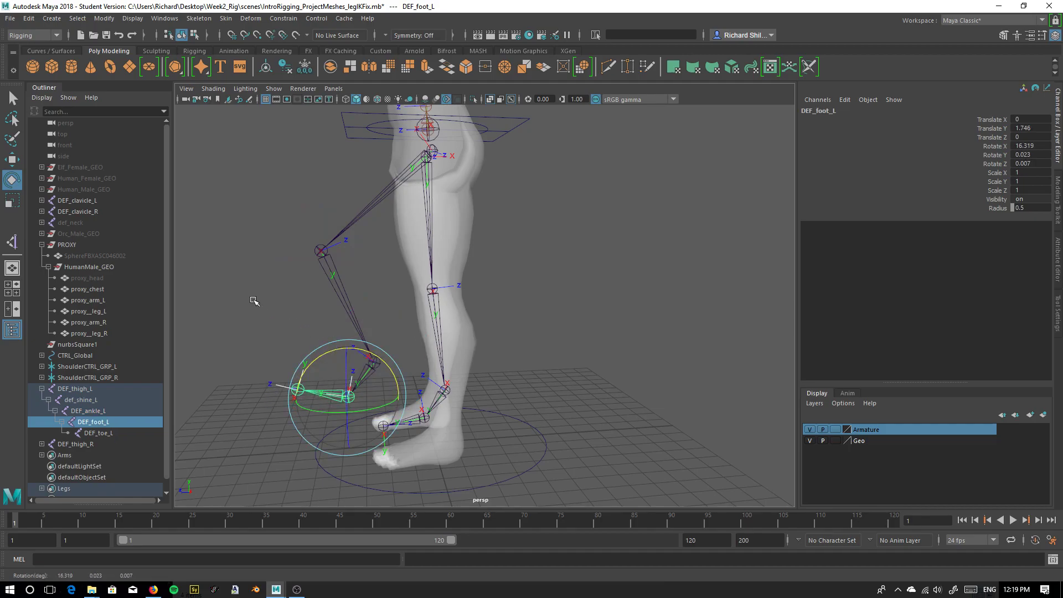
click(251, 302)
Set the preferred angle on DEF_thigh_L using the Hierarchy option, and minimize the options window.
click(378, 203)
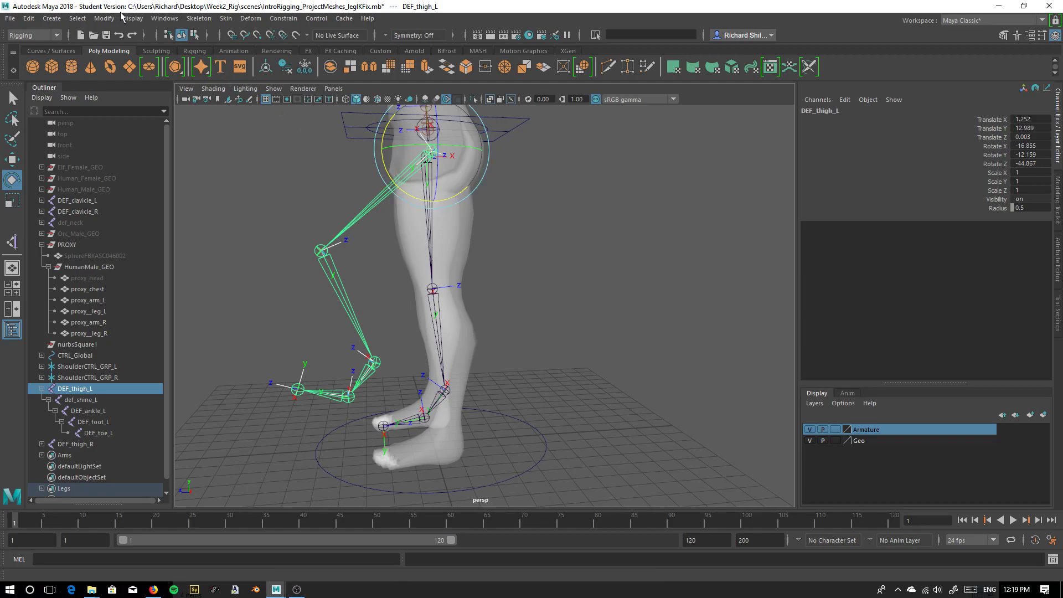
click(164, 18)
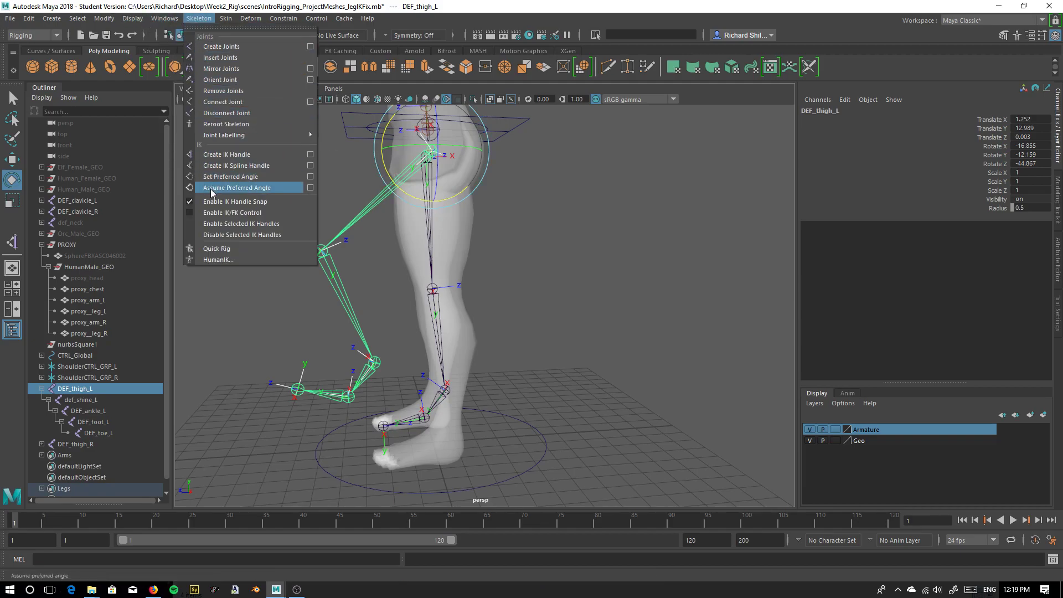
click(310, 177)
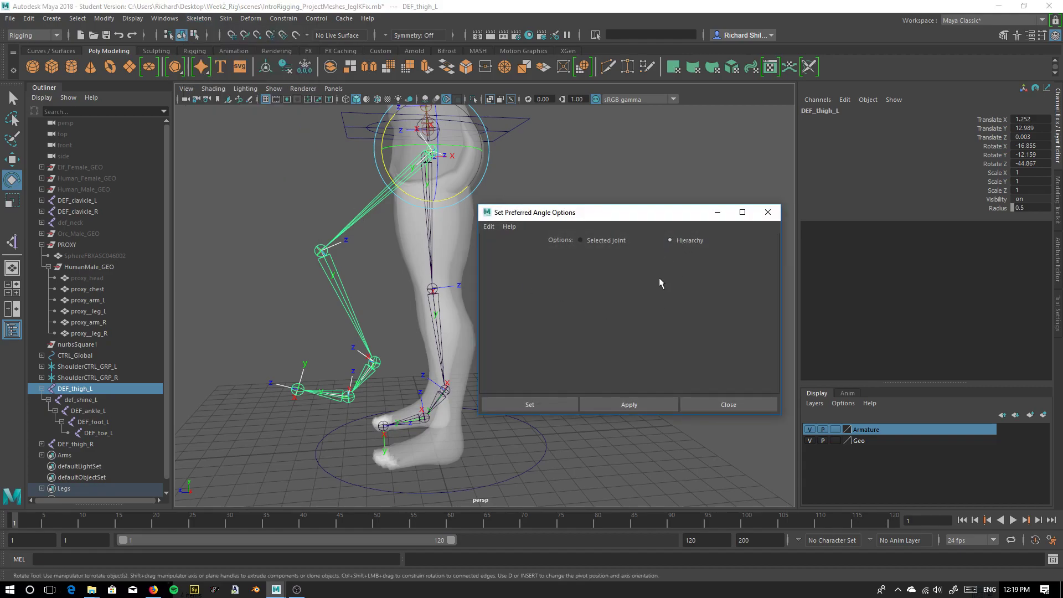
click(631, 406)
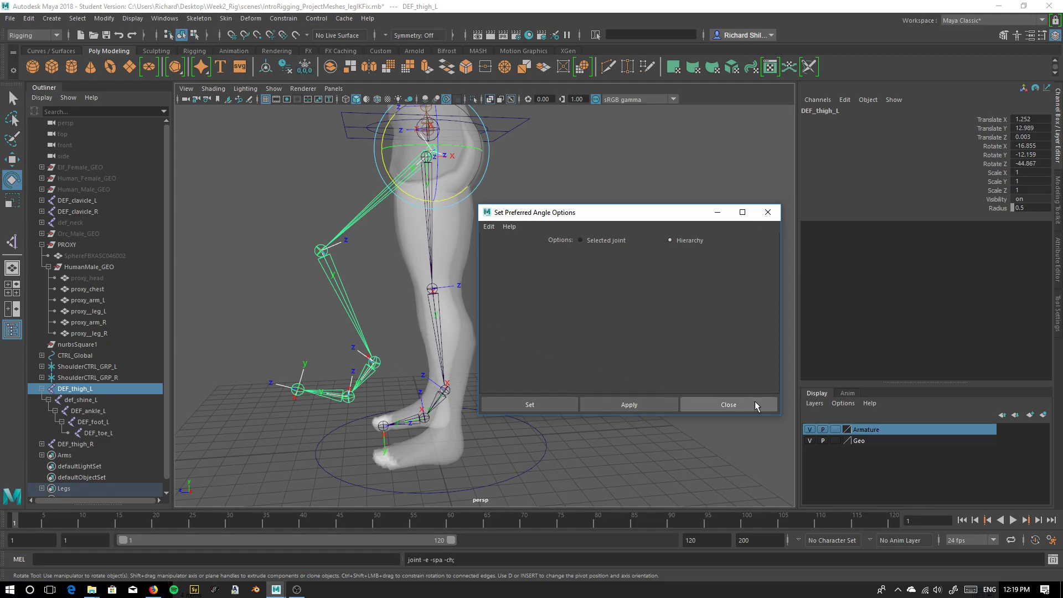
click(719, 213)
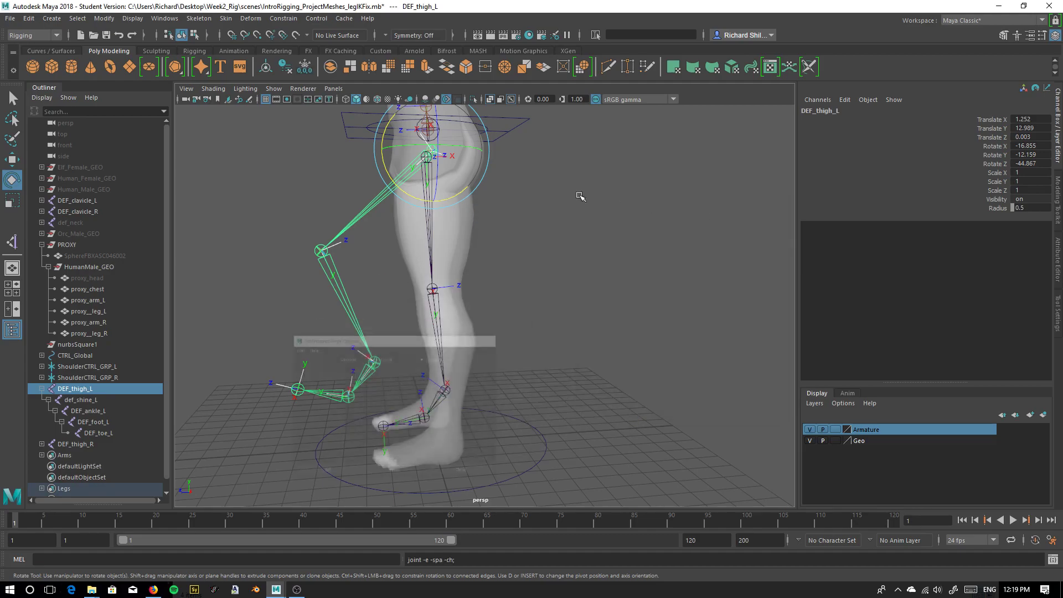
Reset Rotate X, Y and Z to 0 on DEF_thigh_L and def_shine_L.
click(356, 222)
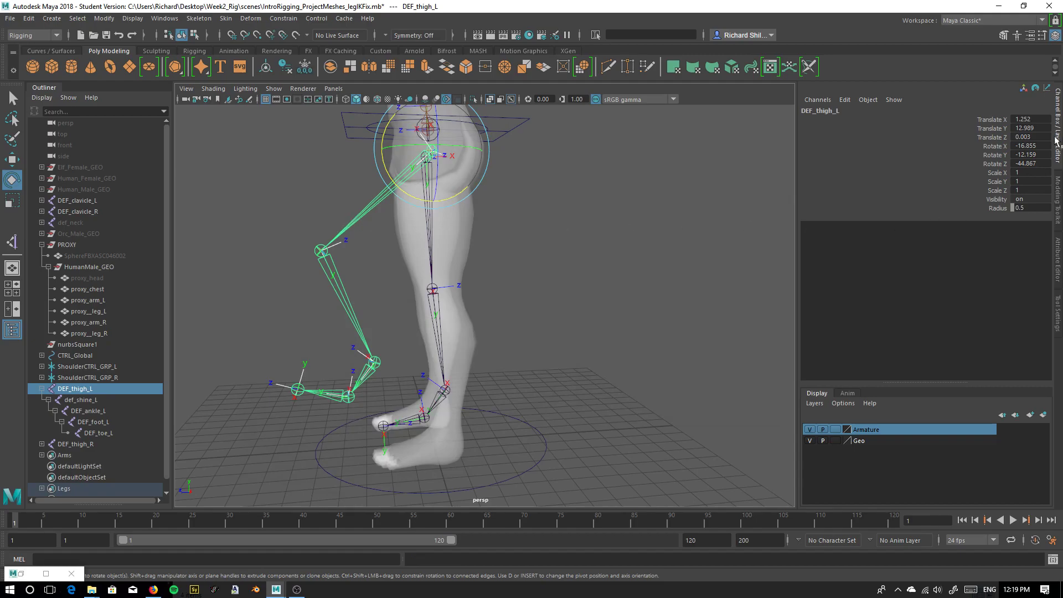
drag(1032, 145, 1035, 164)
text(0)
key(Return)
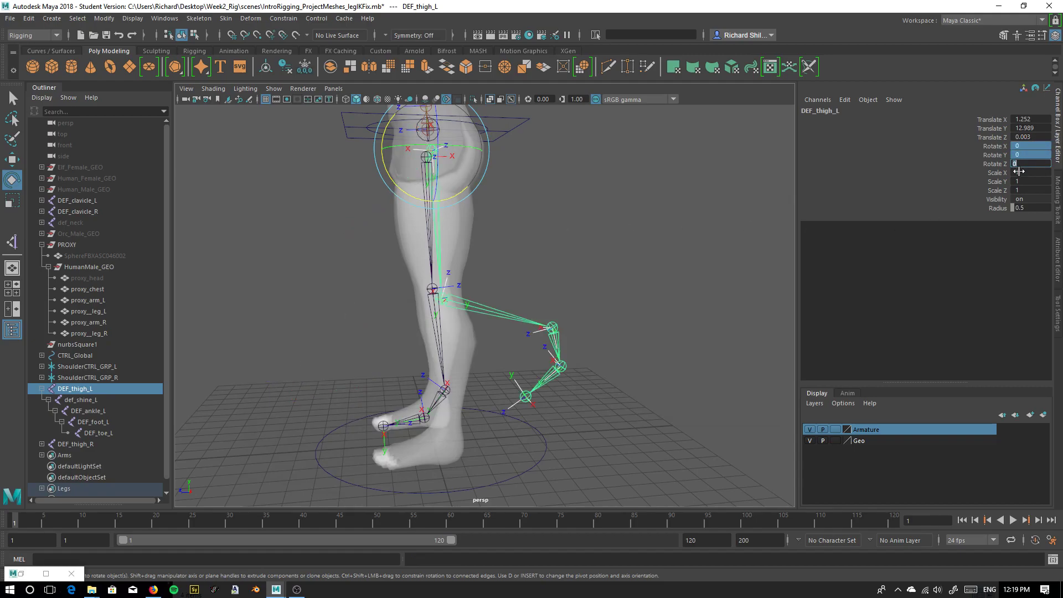
key(Down)
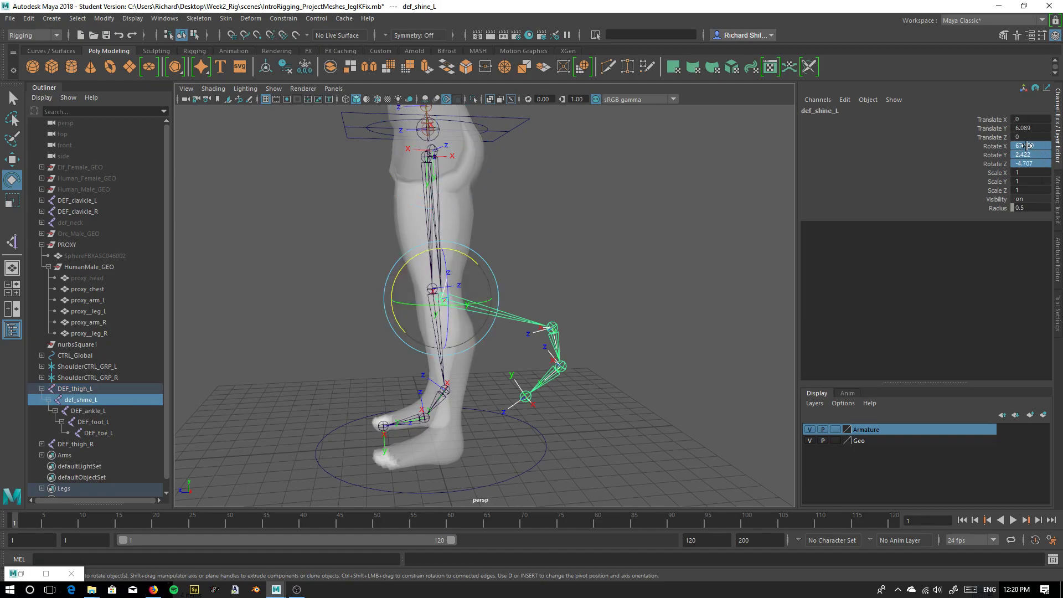
click(1025, 165)
key(Return)
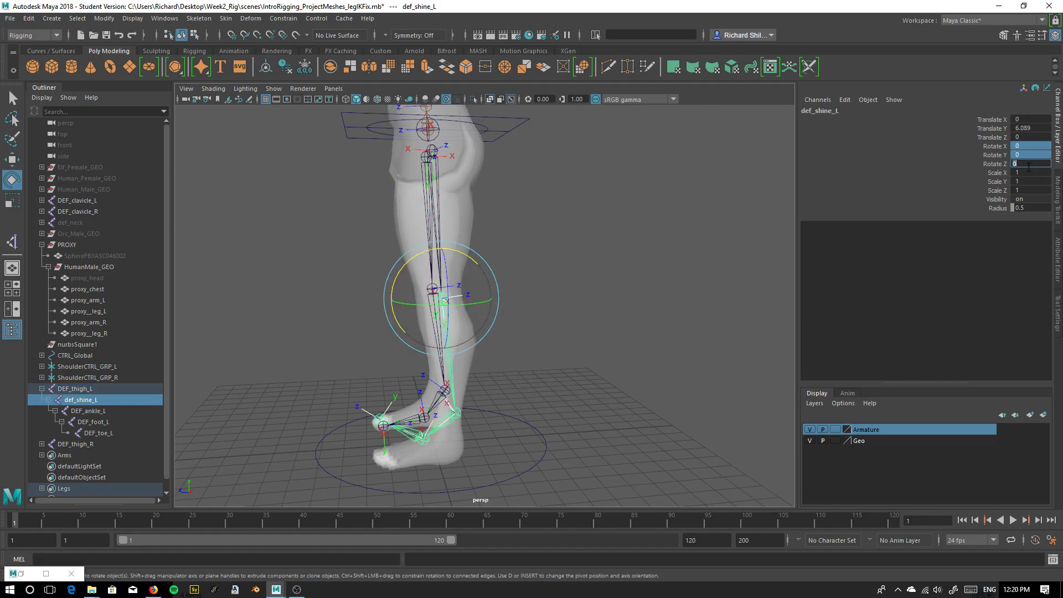
Set Rotate X, Y and Z of DEF_ankle_L to 0.
key(Down)
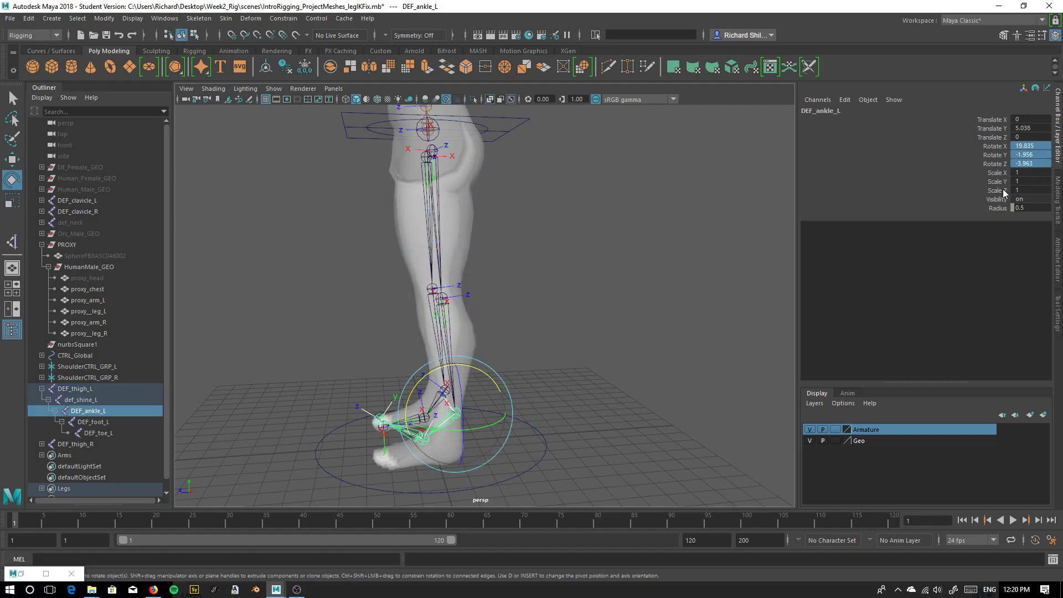
double_click(1026, 147)
drag(1027, 160, 1027, 146)
text(0)
key(Return)
Select DEF_foot_L and set its Rotate X, Y and Z to 0.
scroll(531, 380, up, 5)
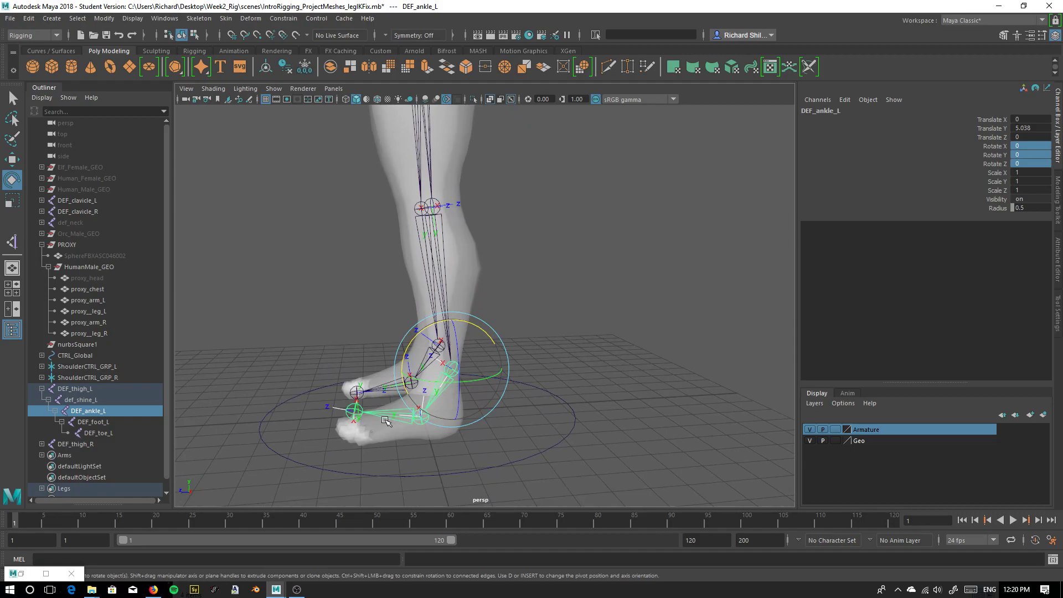
click(386, 421)
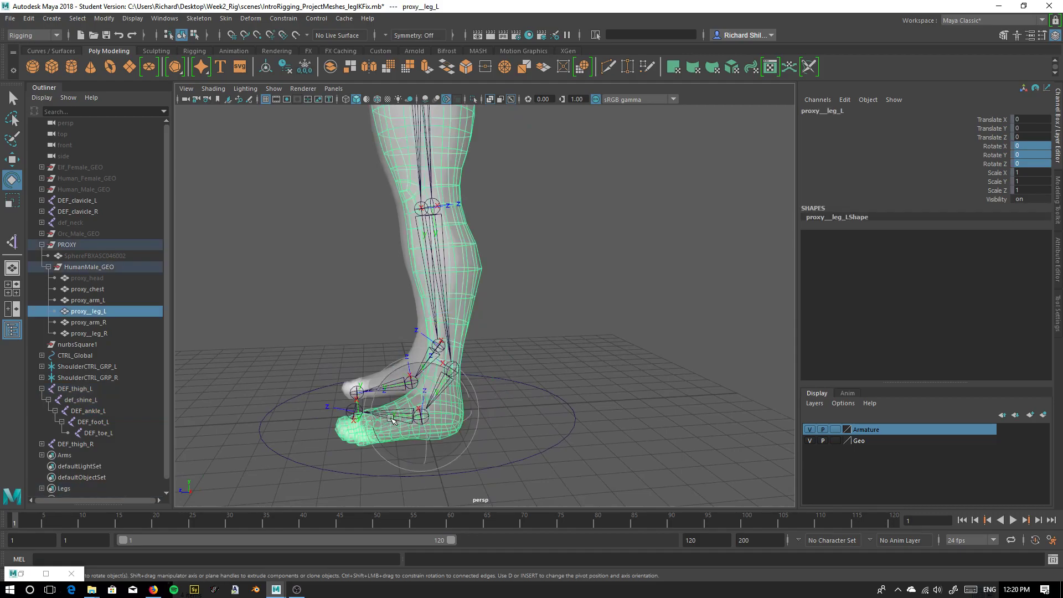
click(254, 334)
click(423, 416)
drag(1034, 151, 1029, 161)
text(0)
key(Return)
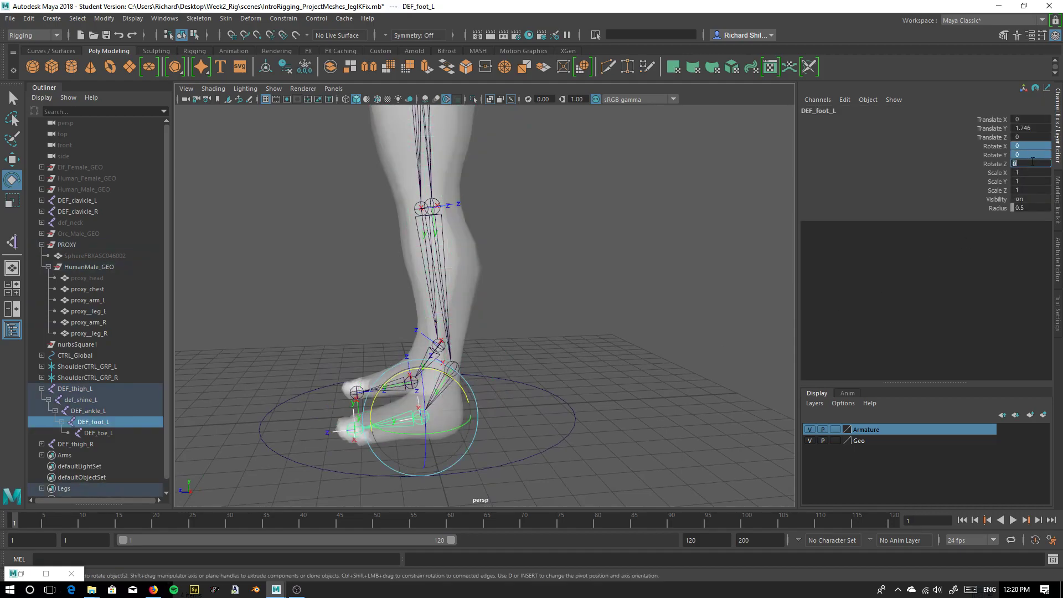
Create an IK handle on the left leg between DEF_ankle_L and DEF_thigh_L.
alt+middle_drag(602, 242, 653, 296)
alt+middle_drag(548, 209, 576, 326)
alt+middle_drag(543, 370, 526, 289)
click(645, 321)
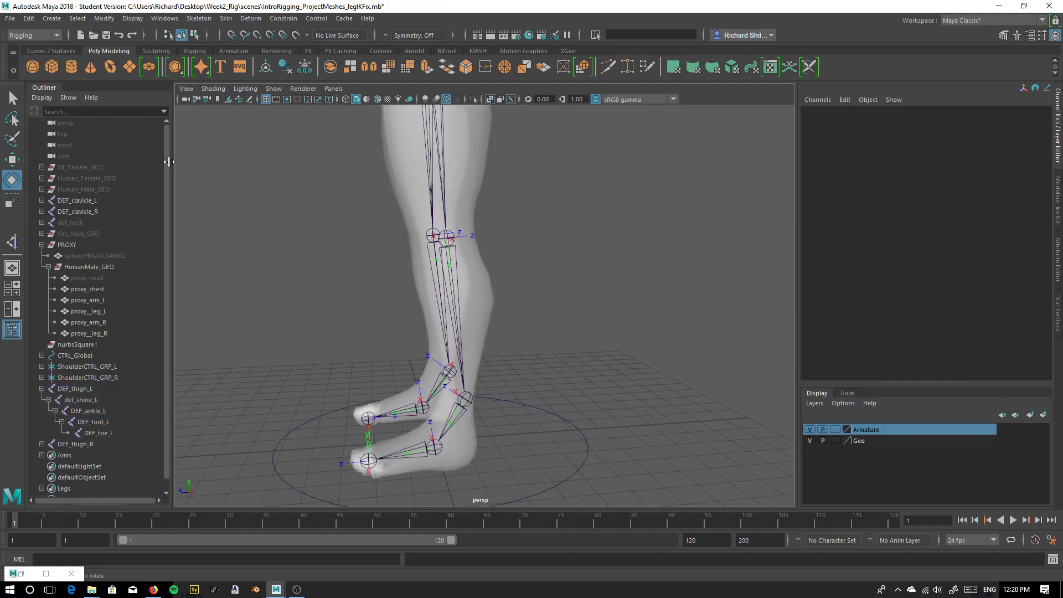
click(198, 18)
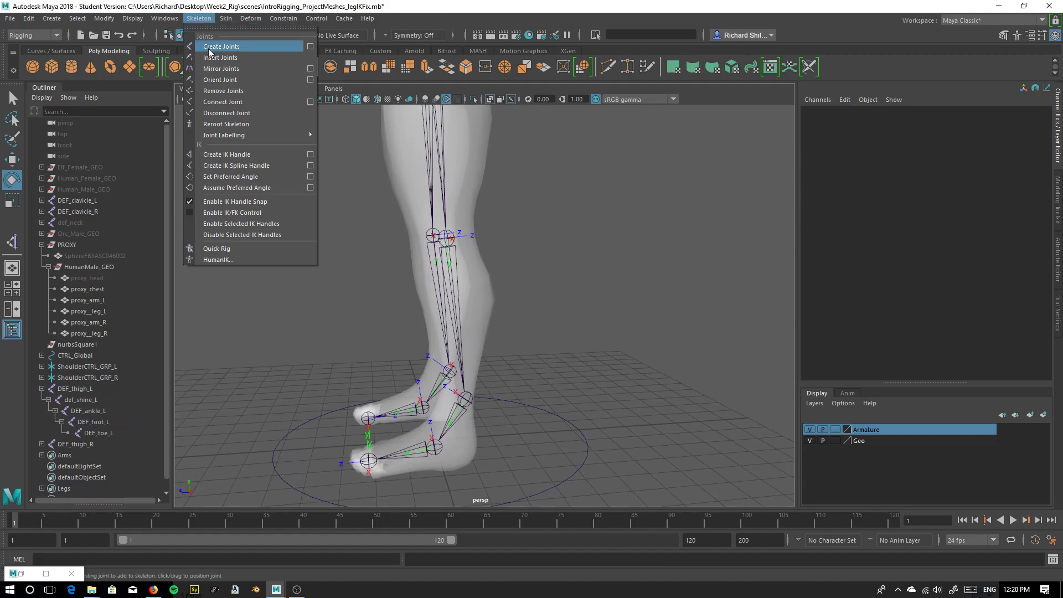
click(256, 154)
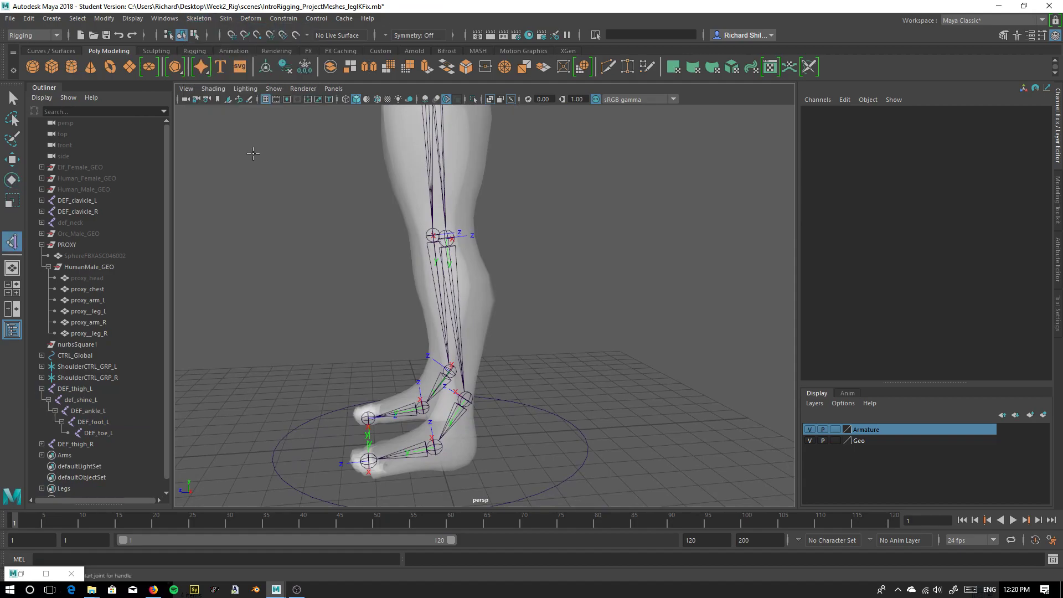
click(89, 411)
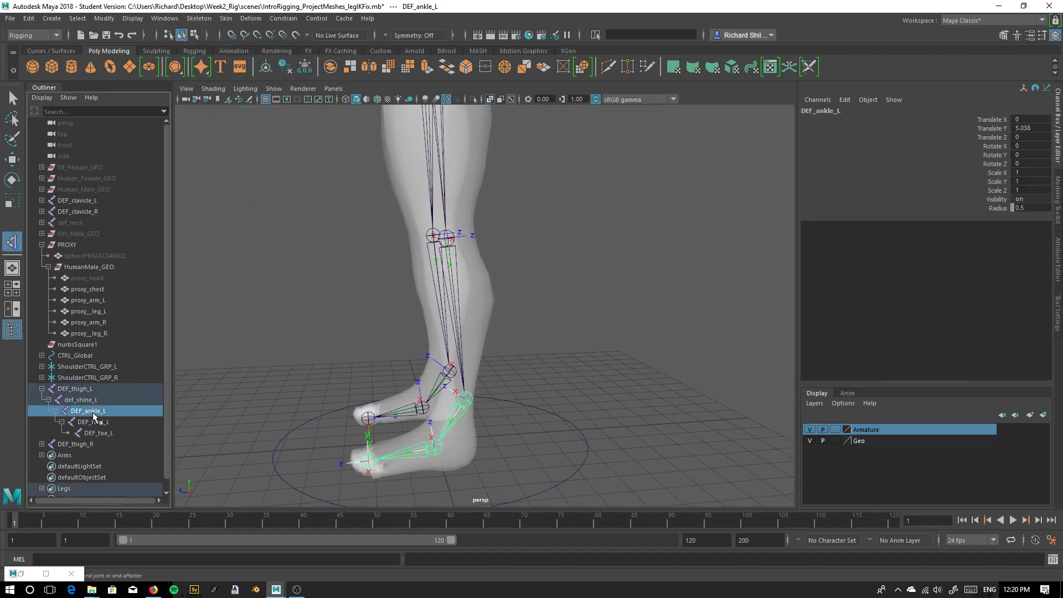
click(62, 387)
alt+middle_drag(500, 173, 546, 426)
alt+drag(545, 426, 522, 251)
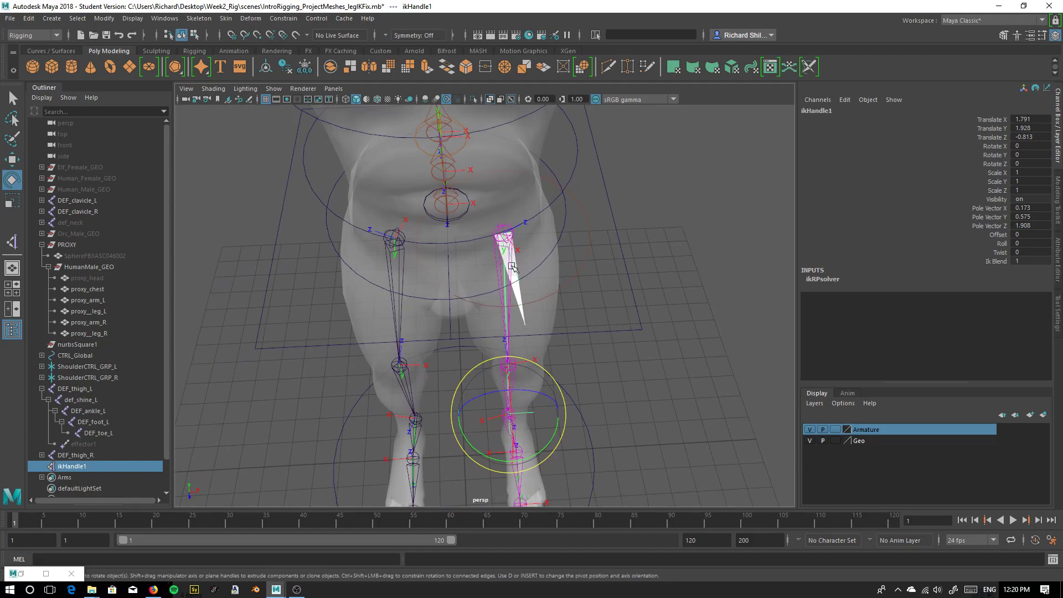
Inspect the left leg's IK handle and knee alignment against the right leg from several angles.
alt+drag(526, 322, 450, 253)
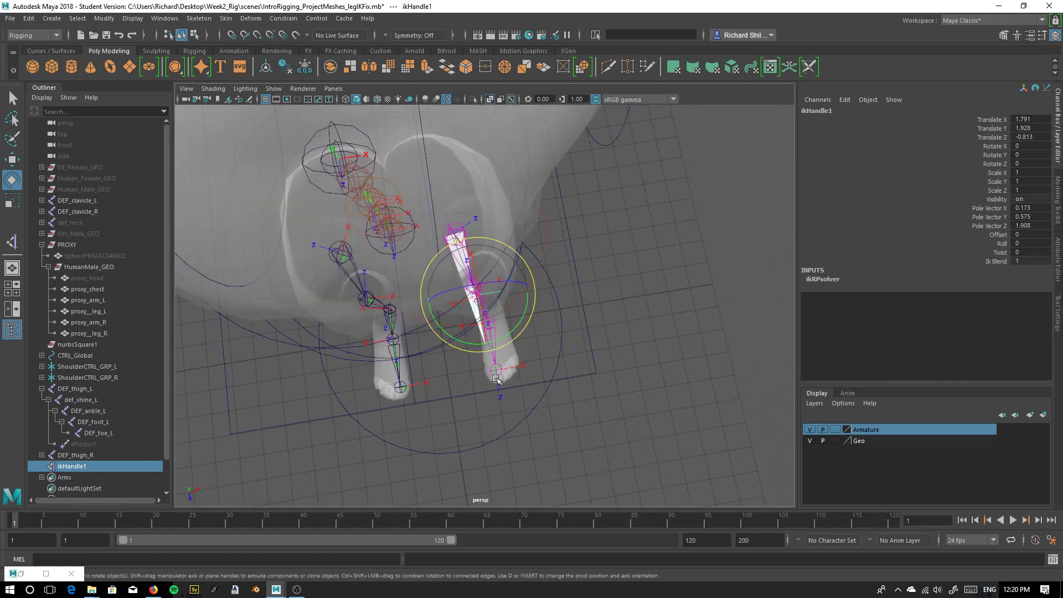
alt+drag(497, 374, 458, 358)
scroll(541, 341, down, 5)
alt+drag(541, 341, 571, 326)
key(space)
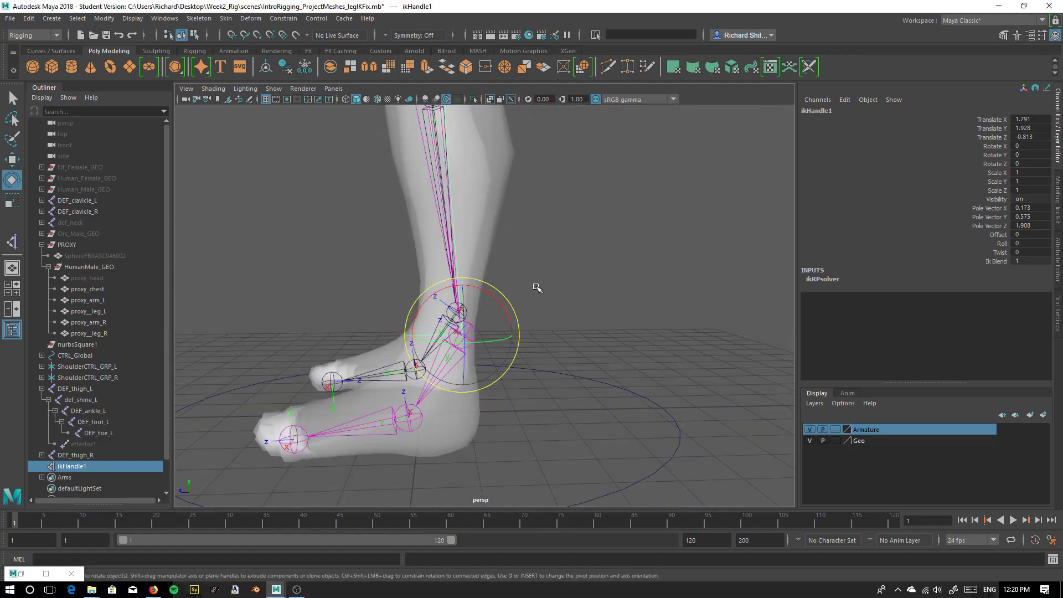
alt+middle_drag(623, 381, 630, 418)
scroll(581, 368, up, 5)
alt+middle_drag(577, 368, 636, 497)
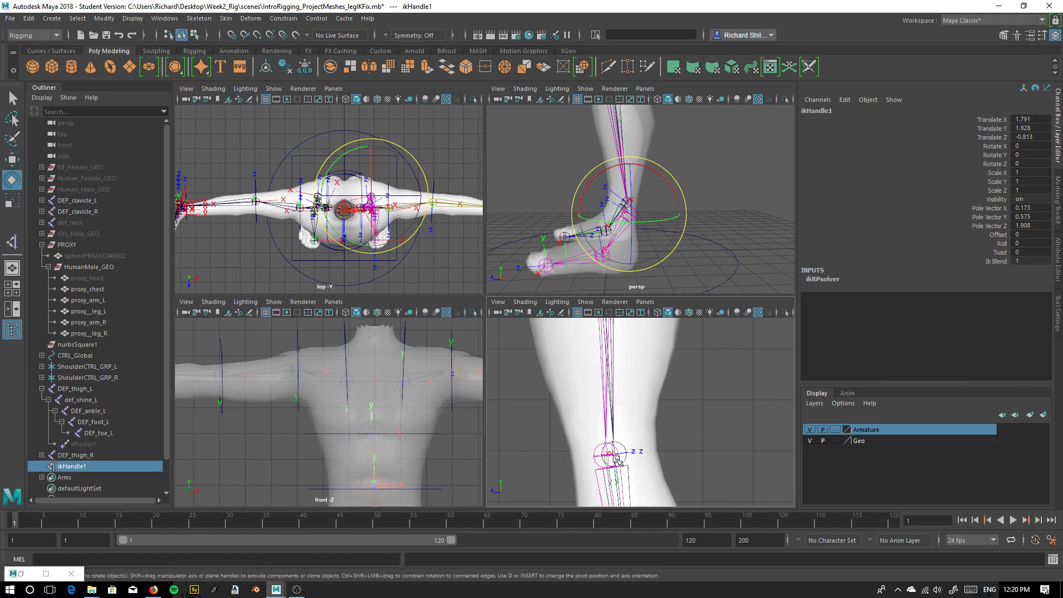
scroll(623, 186, down, 7)
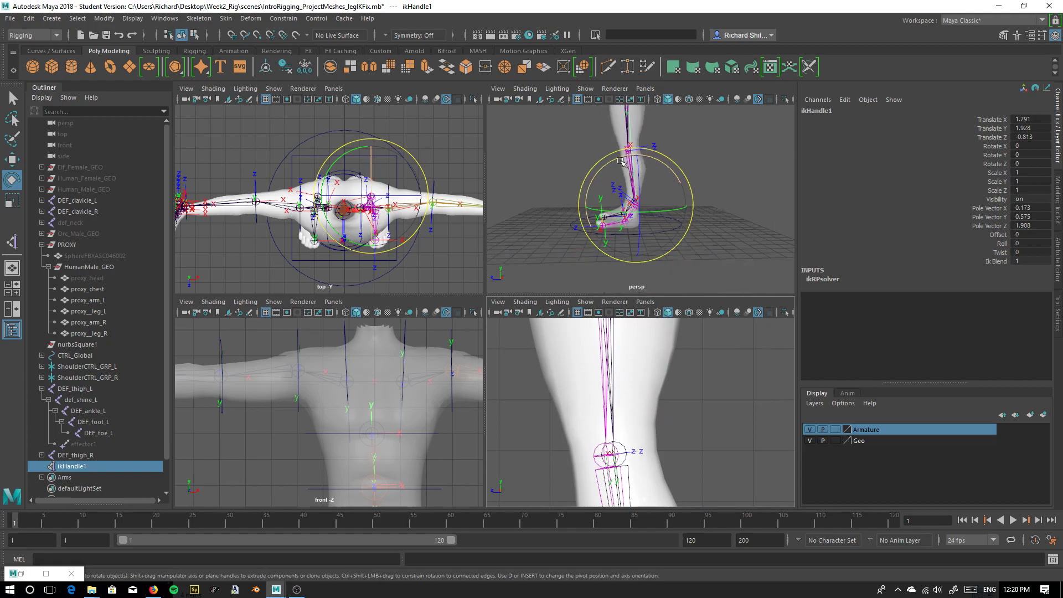
key(space)
alt+drag(612, 189, 667, 239)
alt+right_drag(467, 230, 532, 289)
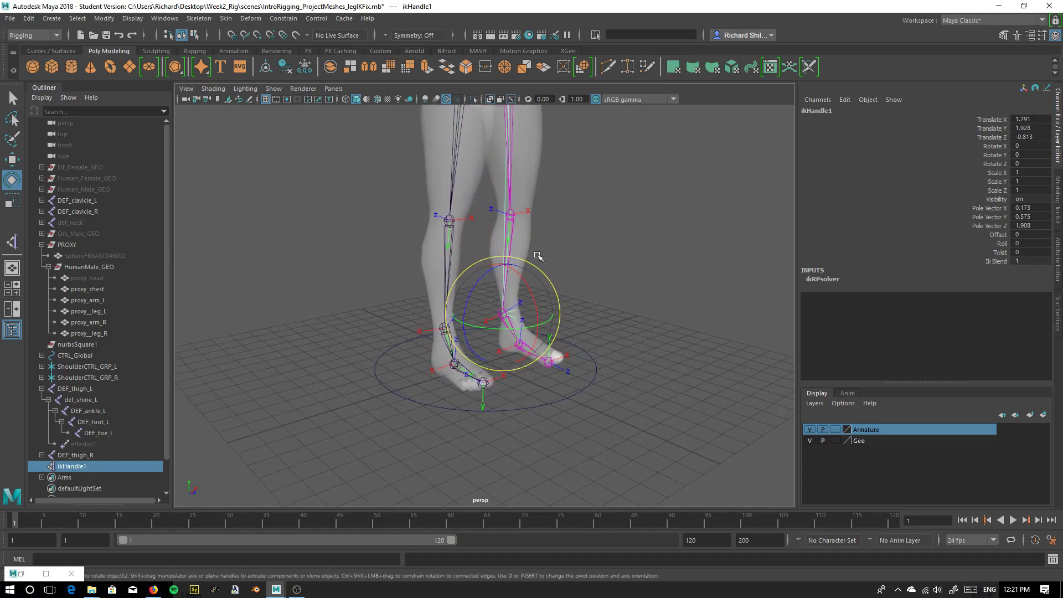
alt+middle_drag(563, 224, 565, 302)
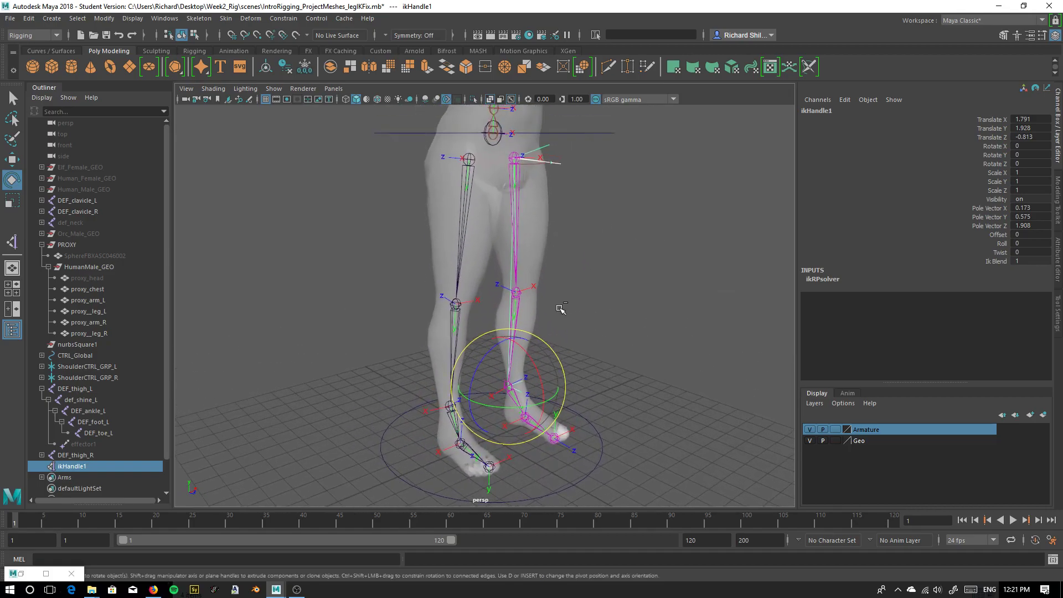
Undo the creation of the IK handle on the left leg.
key(ctrl+z)
key(ctrl+z)
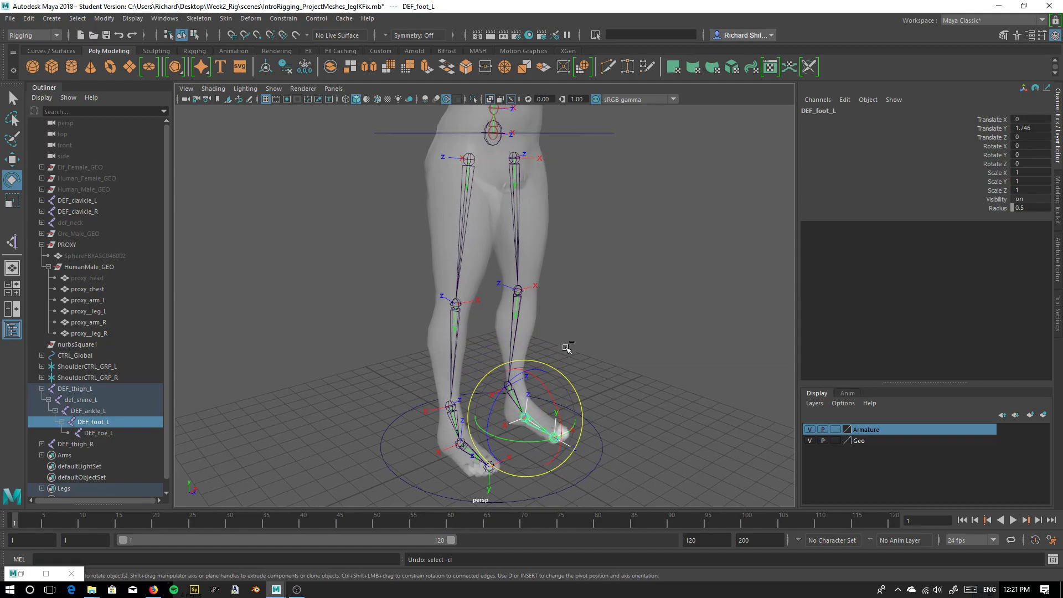
alt+drag(628, 311, 568, 300)
Rotate DEF_thigh_L and DEF_thigh_R together so both legs swing forward, about -15, 10 and 40 degrees in X, Y and Z on the right thigh.
click(423, 206)
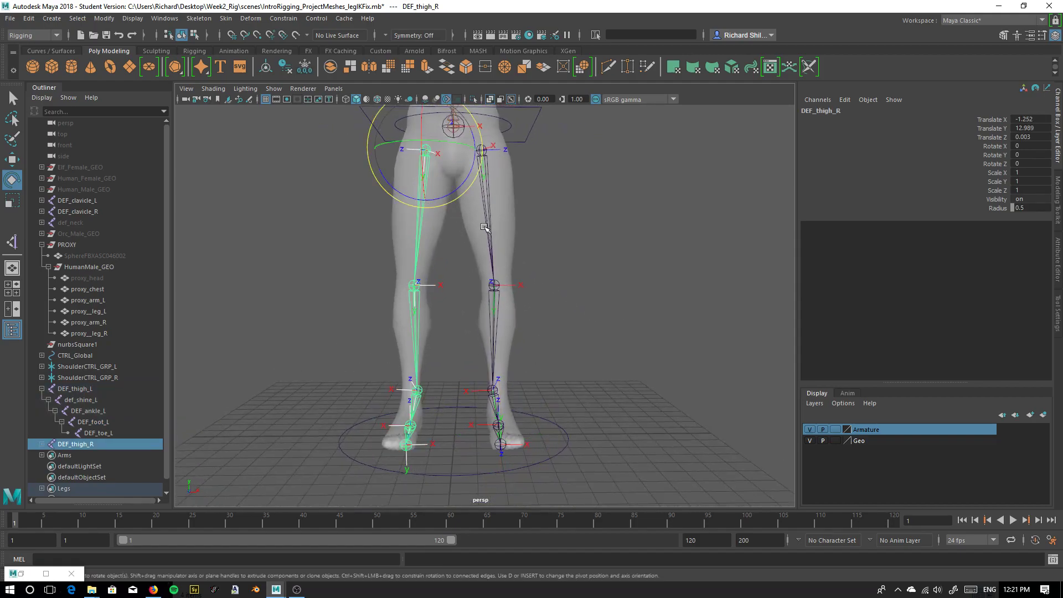
shift+click(494, 234)
click(490, 228)
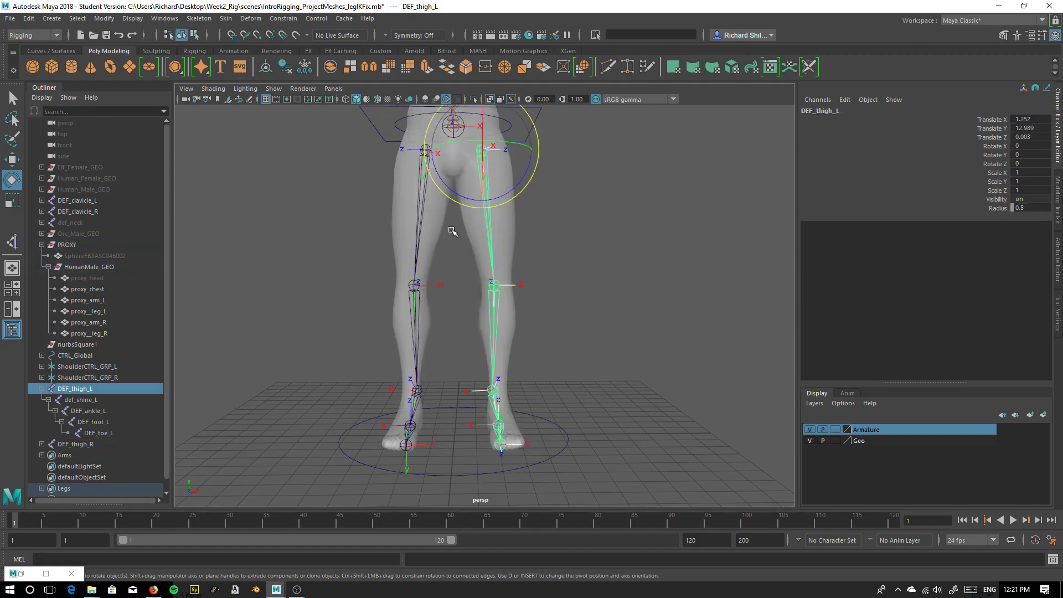
shift+click(419, 230)
alt+drag(636, 249, 548, 195)
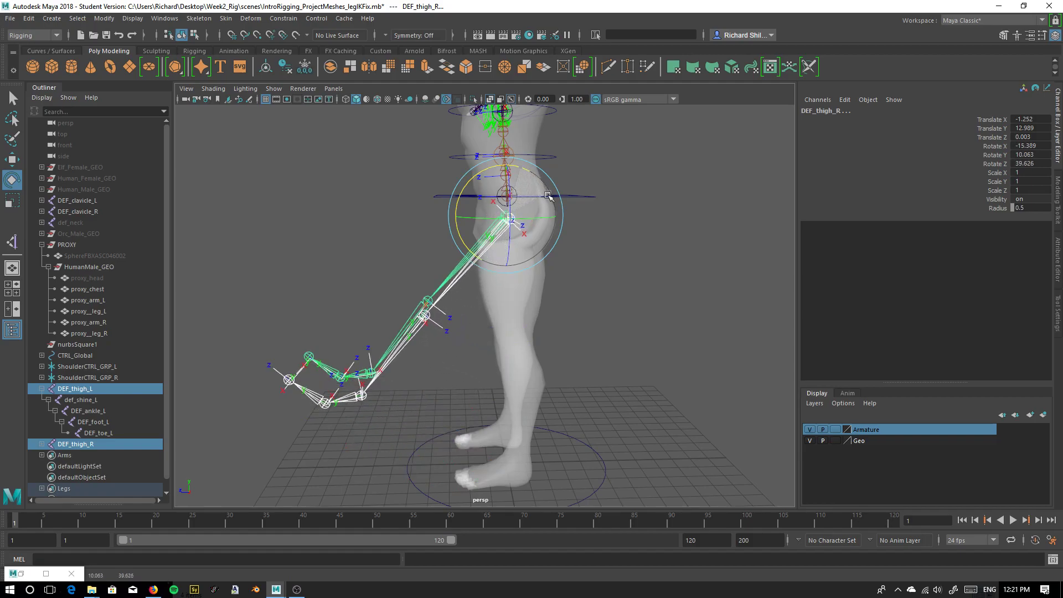
Rotate both shin joints together to bend the knees backward, about 52 degrees in X.
click(424, 304)
alt+drag(424, 310, 398, 381)
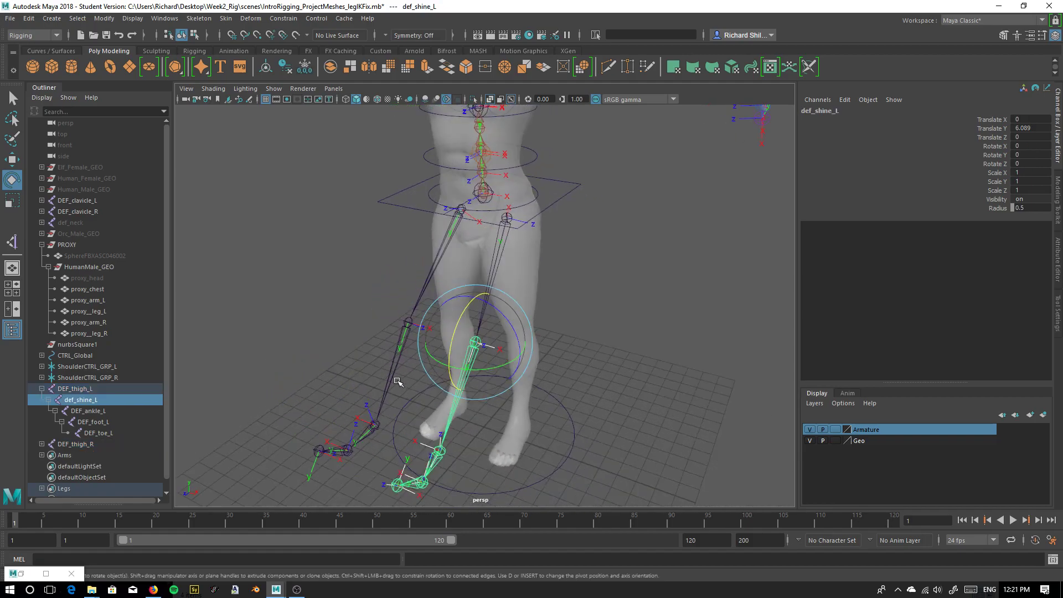
shift+click(408, 322)
drag(389, 301, 383, 344)
Rotate DEF_ankle_L and DEF_ankle_R together to tilt both feet upward, about 30 degrees in X.
alt+drag(384, 349, 388, 302)
alt+right_drag(388, 301, 501, 416)
click(467, 376)
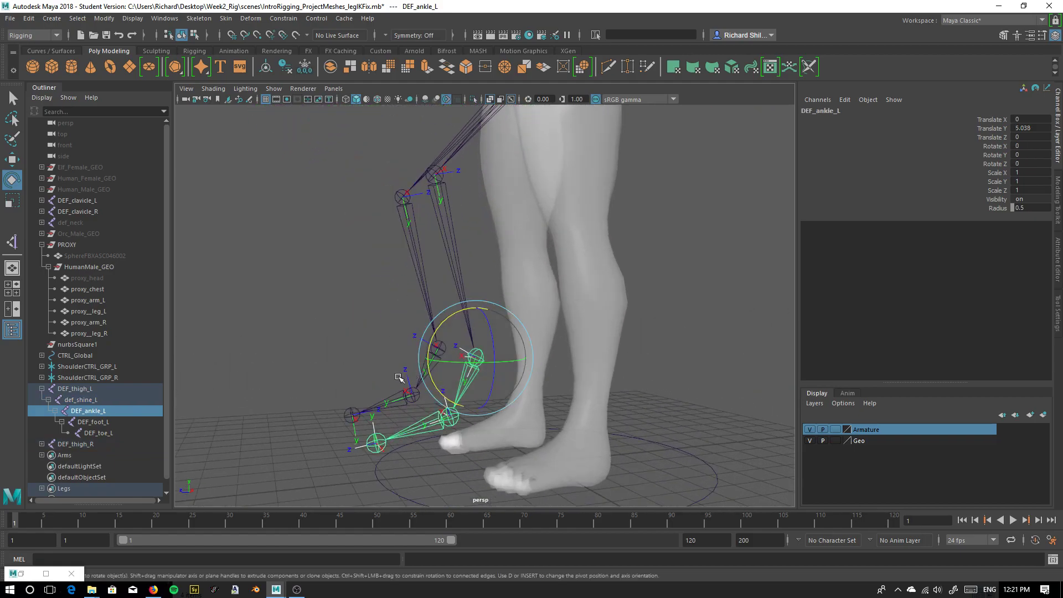
alt+drag(400, 379, 405, 421)
shift+click(410, 391)
drag(392, 323, 416, 308)
Rotate DEF_foot_L and DEF_foot_R together to bend the toes upward, about 25 degrees in X.
click(348, 403)
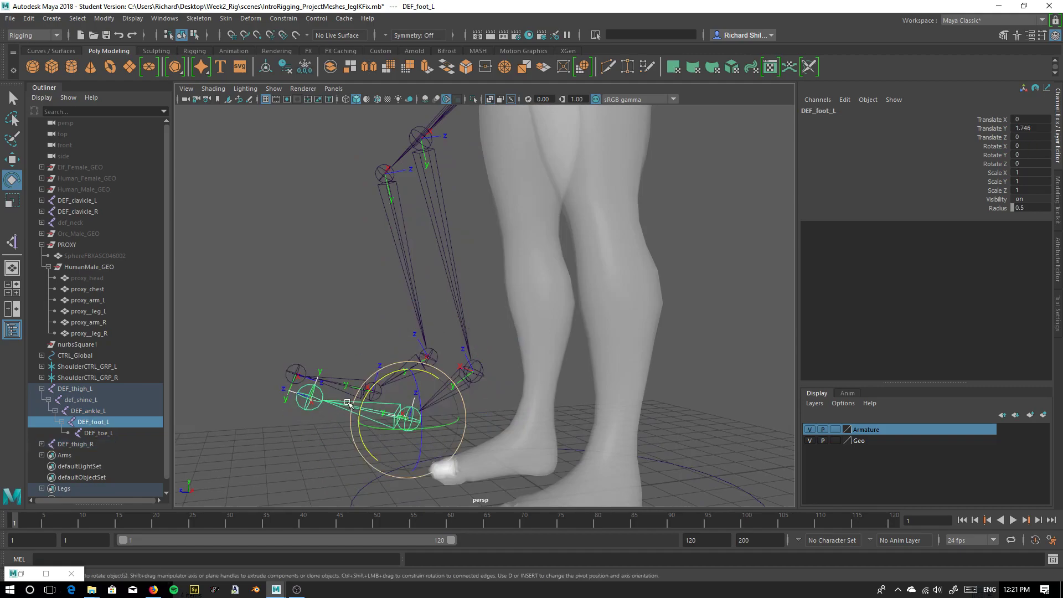
shift+click(331, 379)
drag(333, 363, 361, 349)
scroll(361, 348, down, 2)
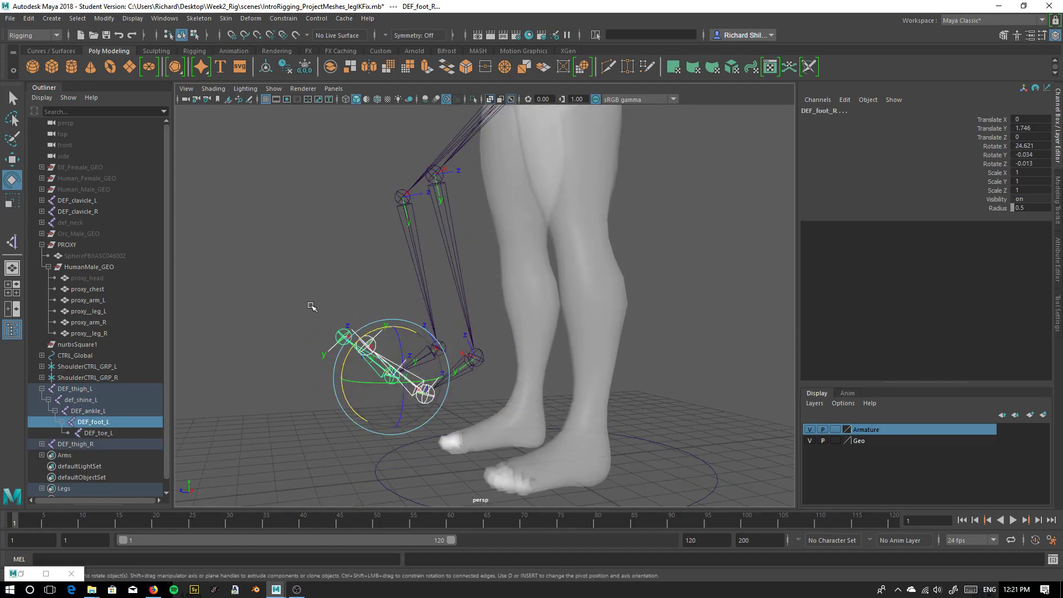
click(316, 306)
Set the preferred angle for DEF_thigh_L and DEF_thigh_R with the Hierarchy option.
alt+drag(435, 248, 440, 304)
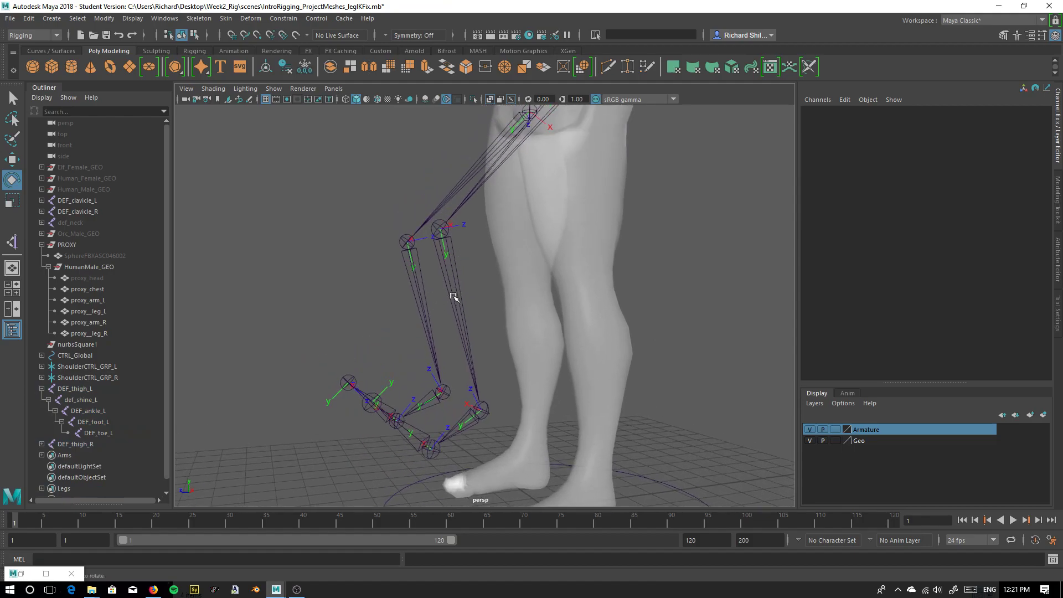
click(451, 299)
click(519, 147)
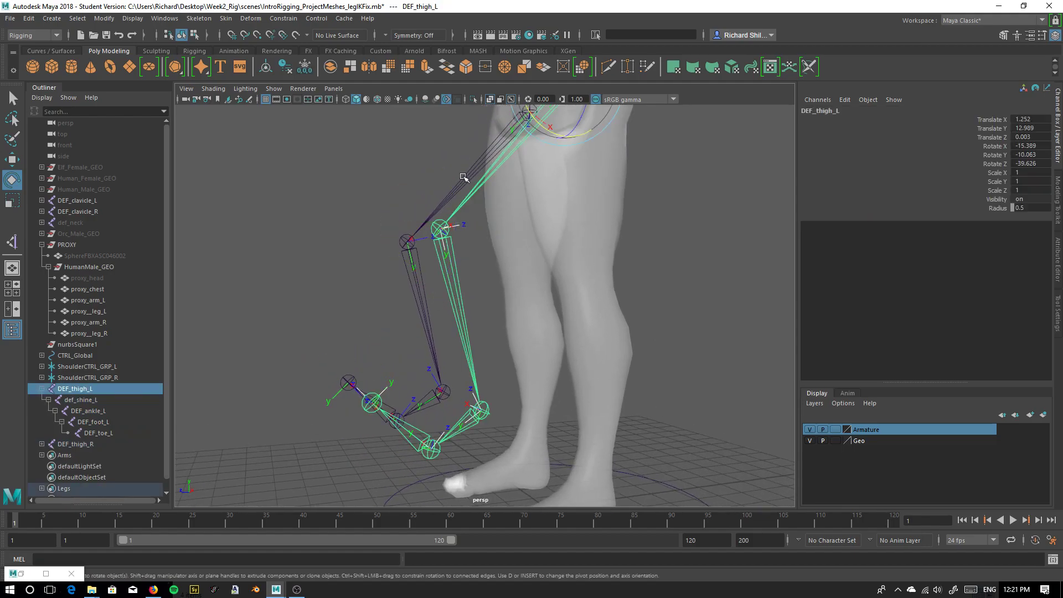
shift+click(462, 176)
click(102, 18)
mouse_move(128, 18)
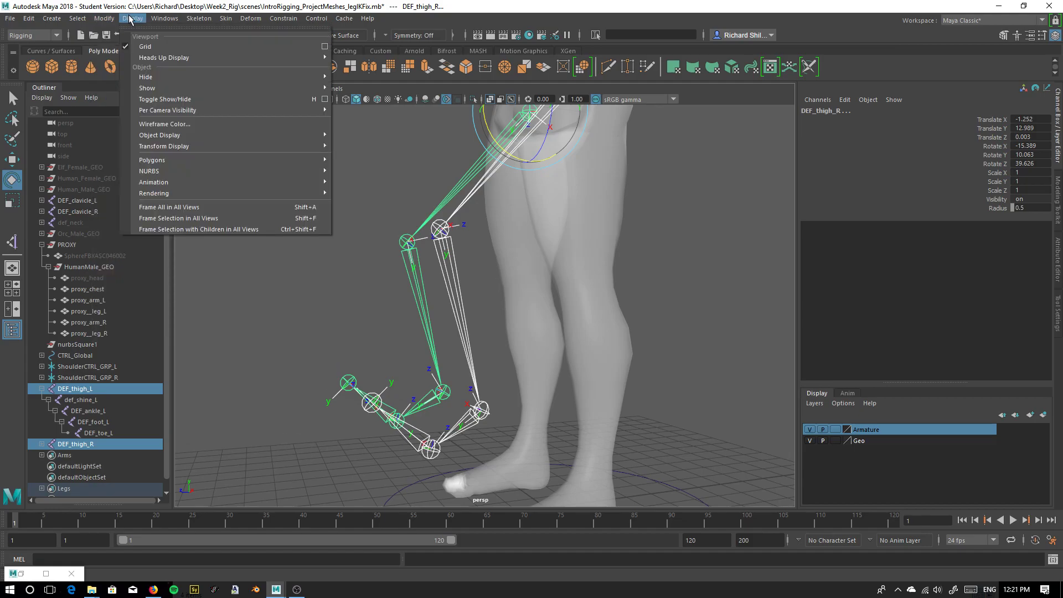
mouse_move(199, 19)
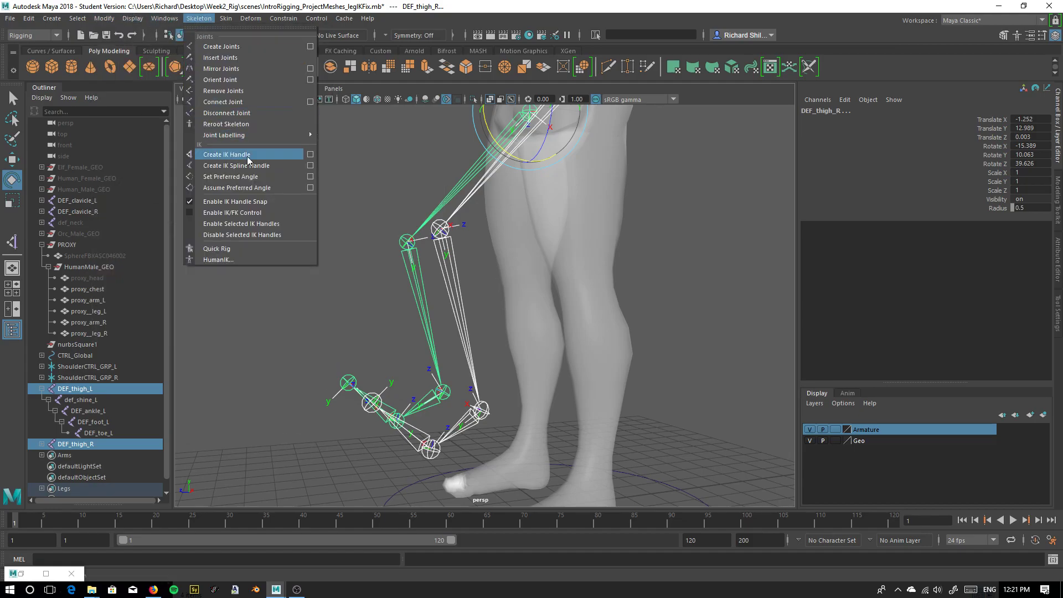
click(310, 177)
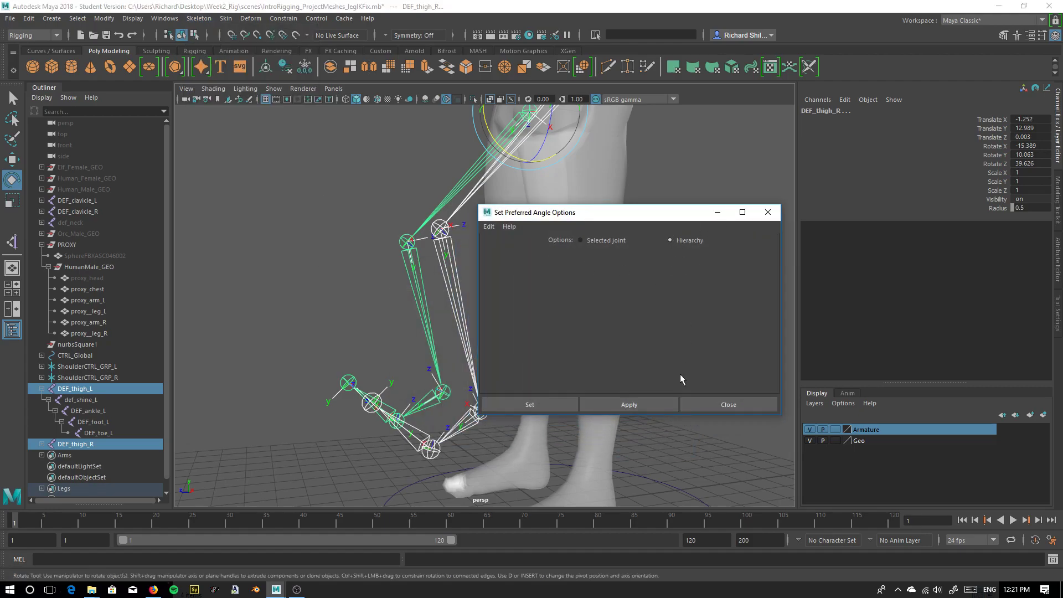
click(636, 407)
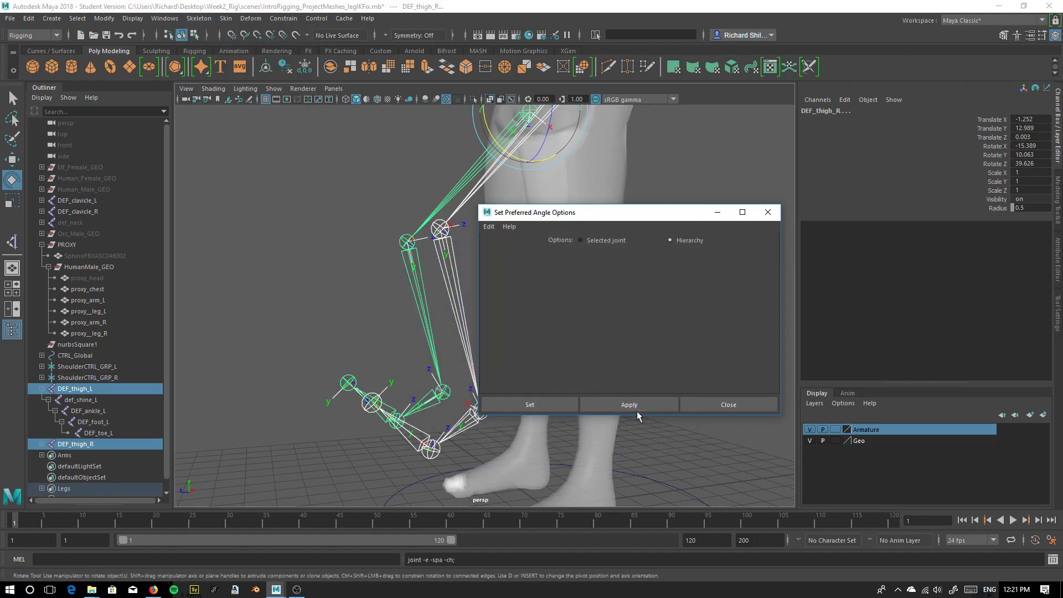
click(722, 216)
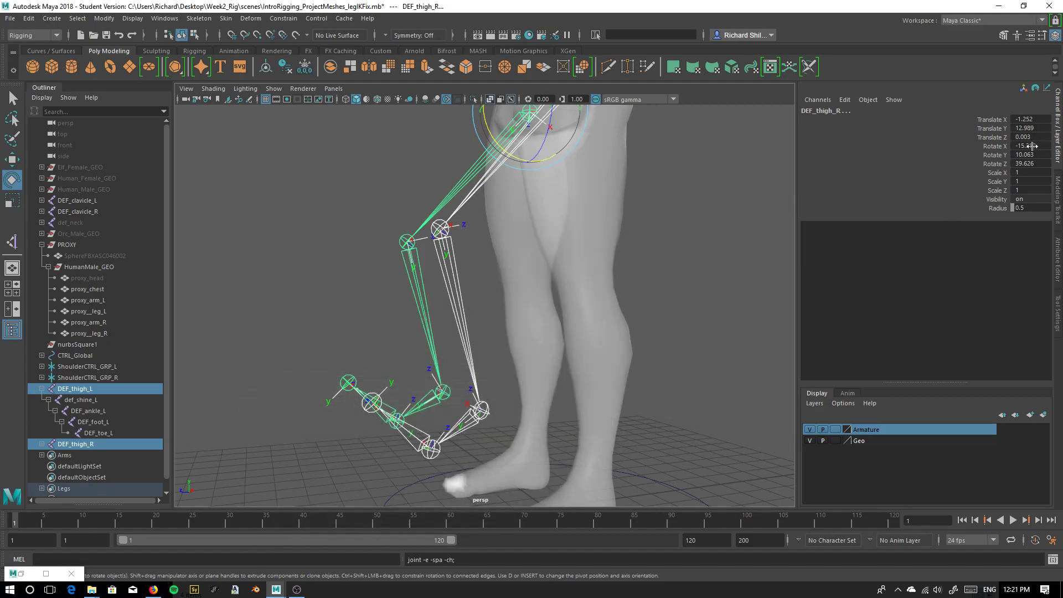
Reset Rotate X, Y and Z of both thigh joints to 0.
drag(1032, 146, 1032, 163)
text(0)
key(Return)
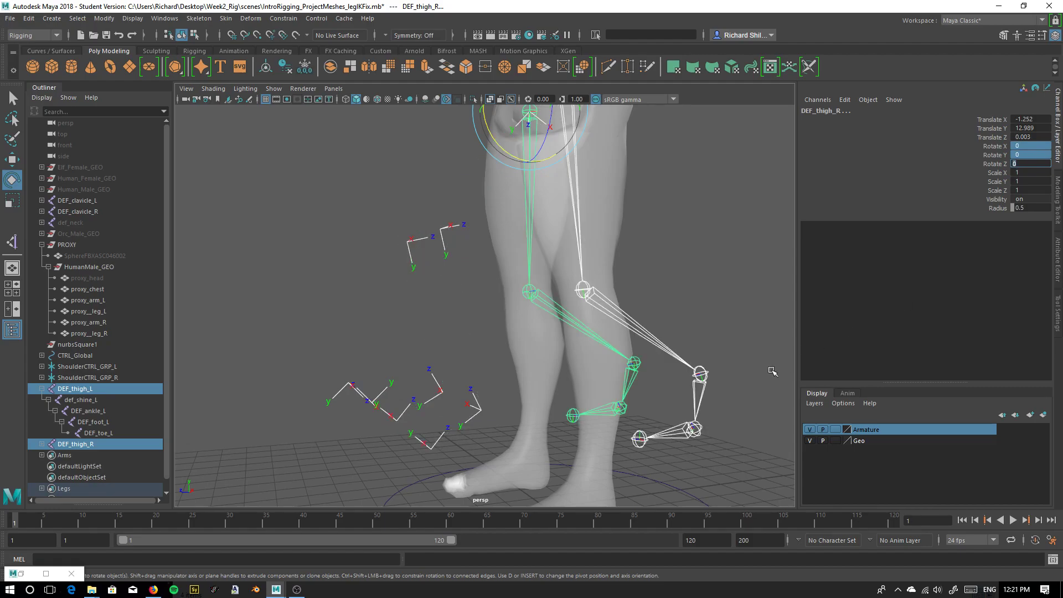
Select both shin joints and set their Rotate X, Y and Z to 0.
click(634, 336)
click(596, 338)
click(627, 322)
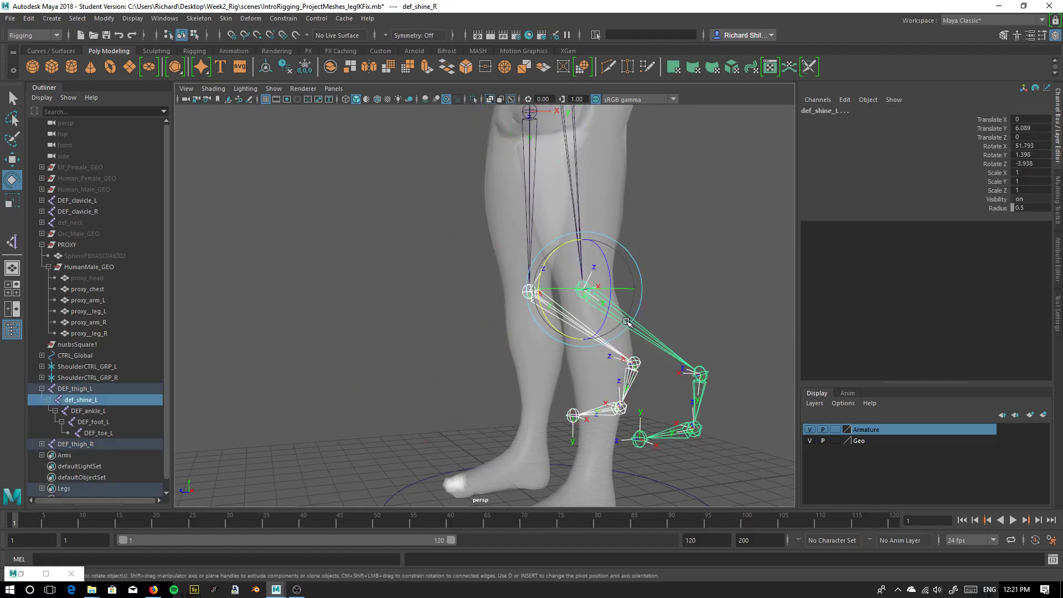
drag(1028, 146, 1028, 164)
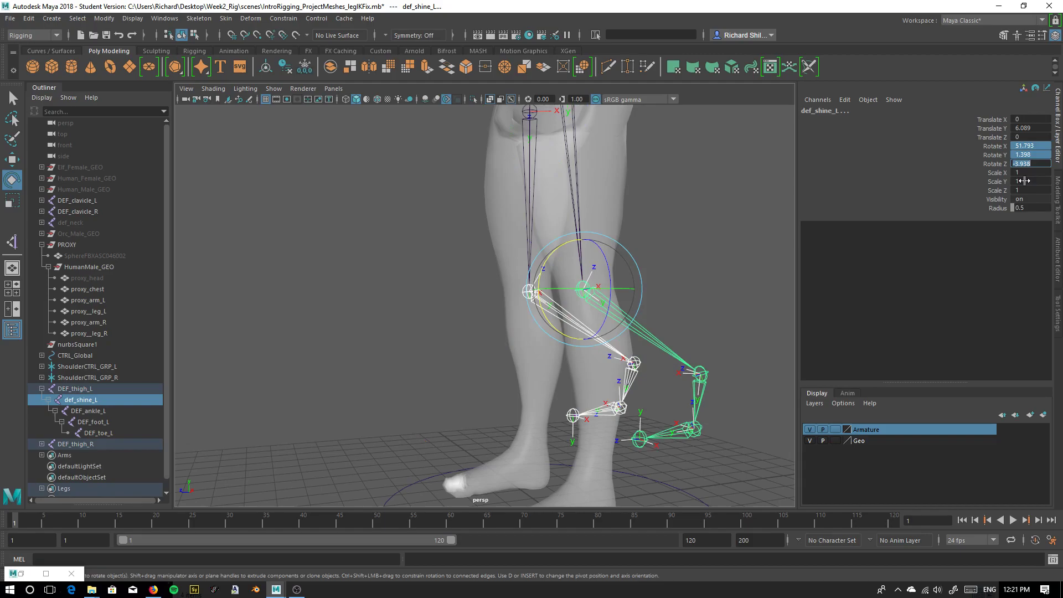
text(0)
key(Return)
Select DEF_ankle_L and DEF_ankle_R and set their Rotate X, Y and Z to 0.
alt+middle_drag(533, 410, 546, 280)
alt+right_drag(546, 280, 590, 372)
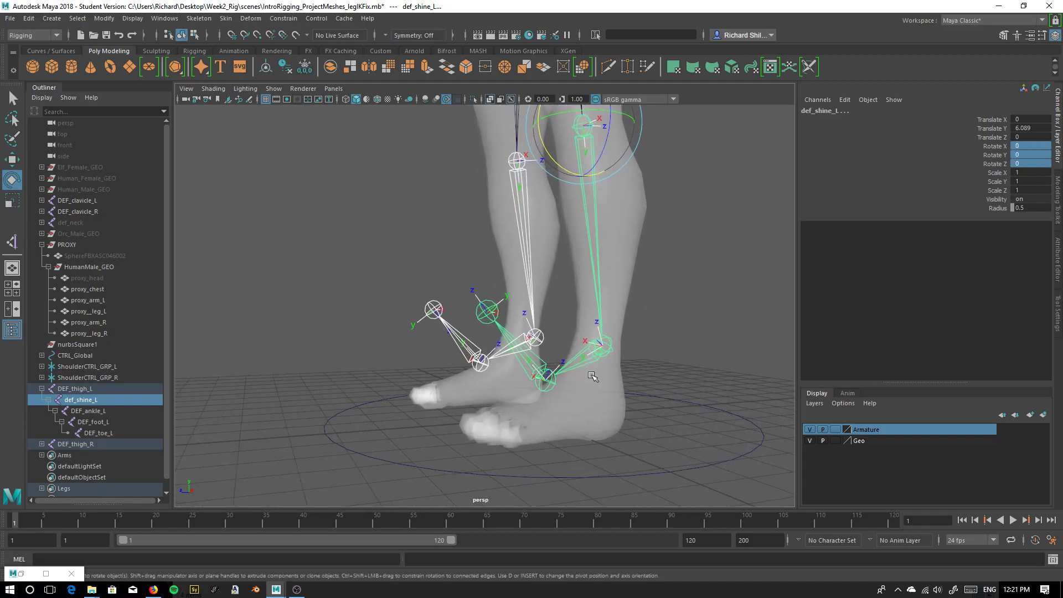
click(588, 360)
shift+click(534, 338)
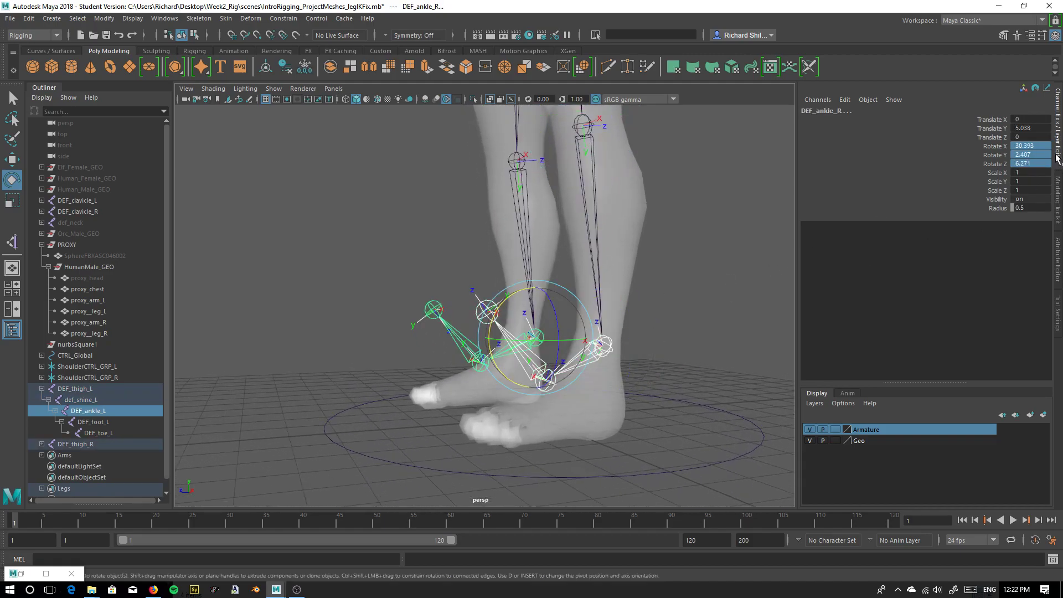
click(1029, 163)
text(0)
key(Return)
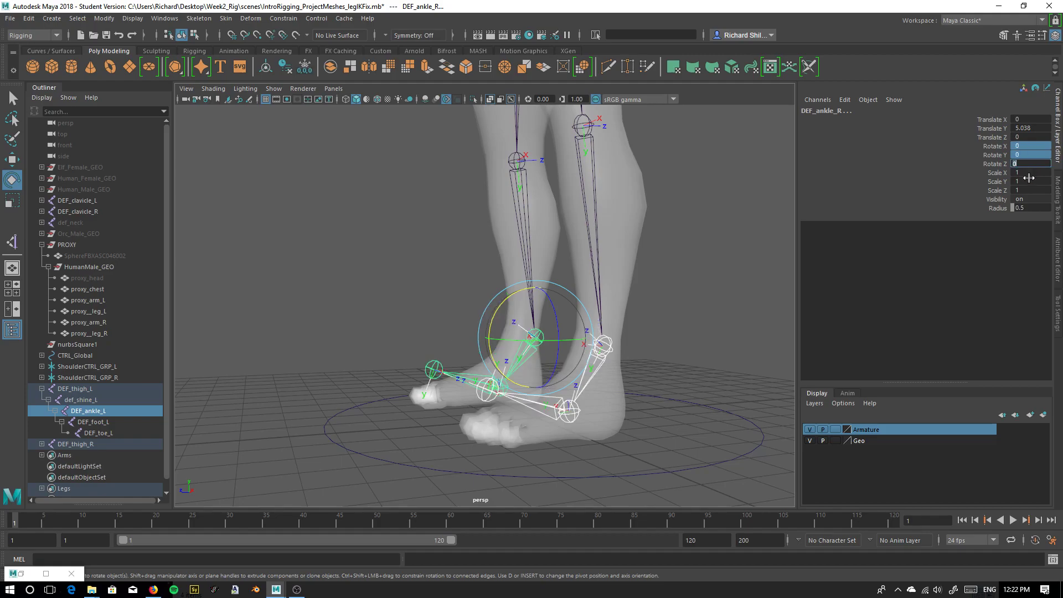
Select DEF_foot_L and DEF_foot_R and set their Rotate X, Y and Z to 0.
click(542, 401)
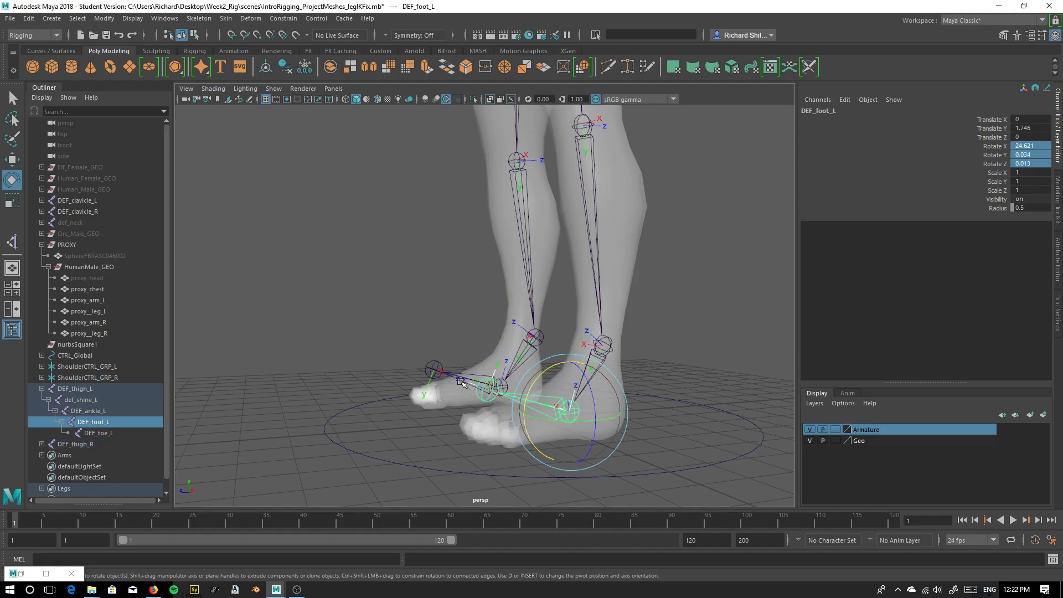
shift+click(490, 386)
drag(1029, 145, 1031, 163)
click(1033, 164)
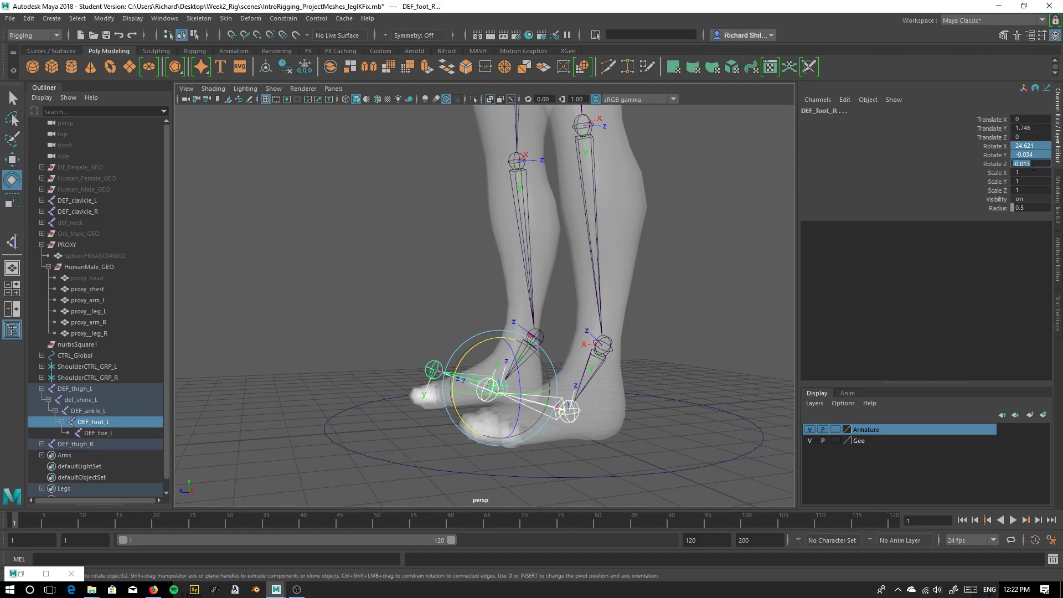
text(0)
key(Return)
Examine both leg joint chains from several angles to check their alignment with the mesh.
alt+drag(626, 303, 564, 321)
alt+middle_drag(563, 279, 612, 382)
alt+drag(551, 369, 507, 371)
alt+middle_drag(526, 319, 524, 350)
alt+drag(499, 377, 607, 268)
alt+middle_drag(540, 350, 528, 299)
alt+drag(581, 370, 532, 346)
alt+middle_drag(578, 345, 564, 299)
alt+drag(630, 370, 581, 346)
alt+middle_drag(614, 376, 613, 350)
alt+drag(613, 350, 665, 310)
click(663, 311)
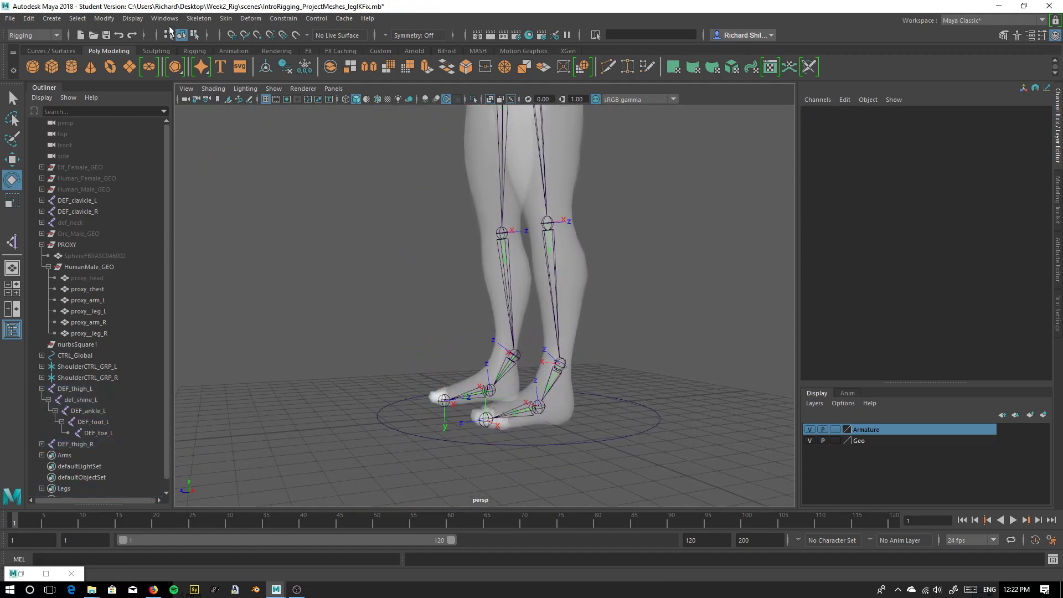
Create an IK handle on the left leg using DEF_ankle_L and DEF_thigh_L as its end joints.
click(204, 22)
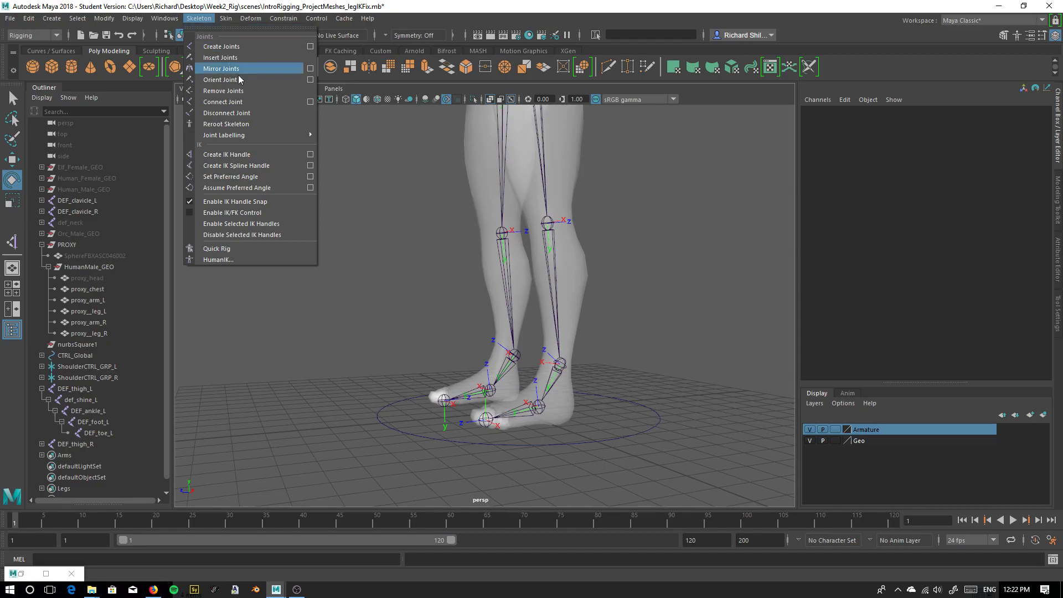
click(277, 154)
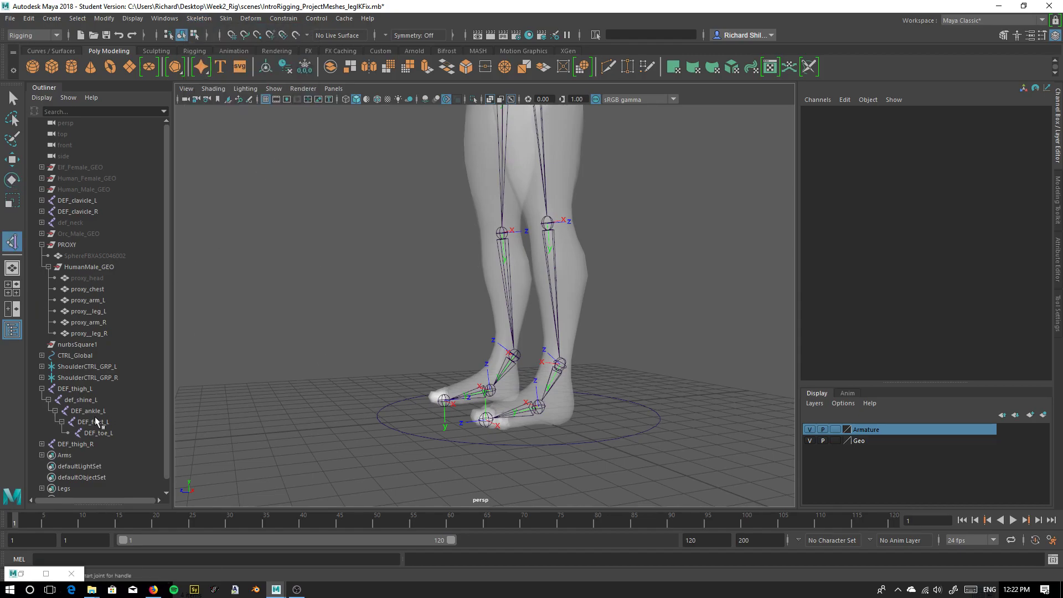
click(85, 411)
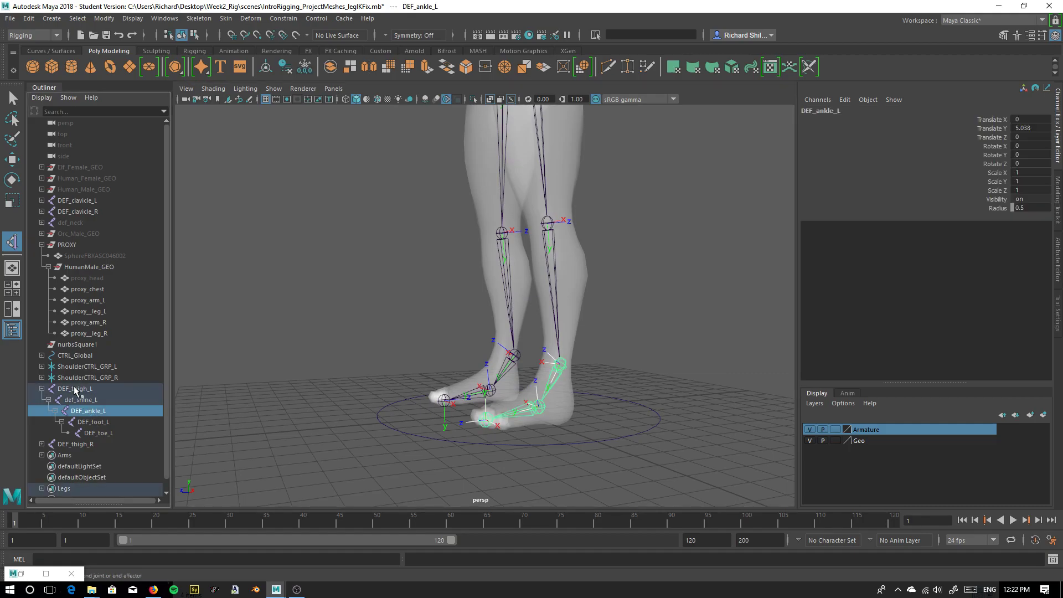
click(76, 389)
alt+drag(408, 348, 499, 382)
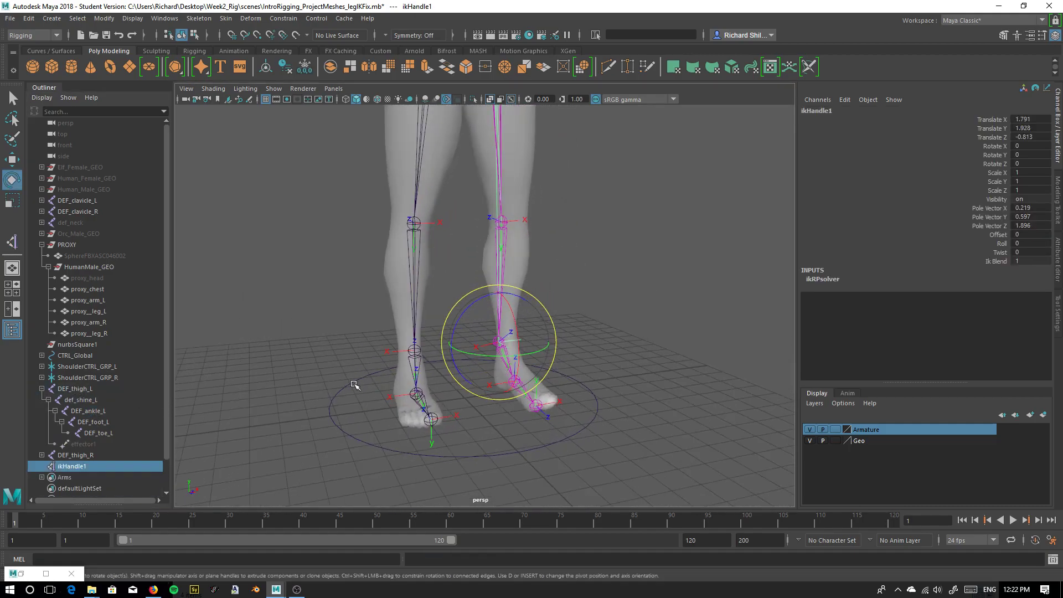
alt+middle_drag(389, 380, 408, 335)
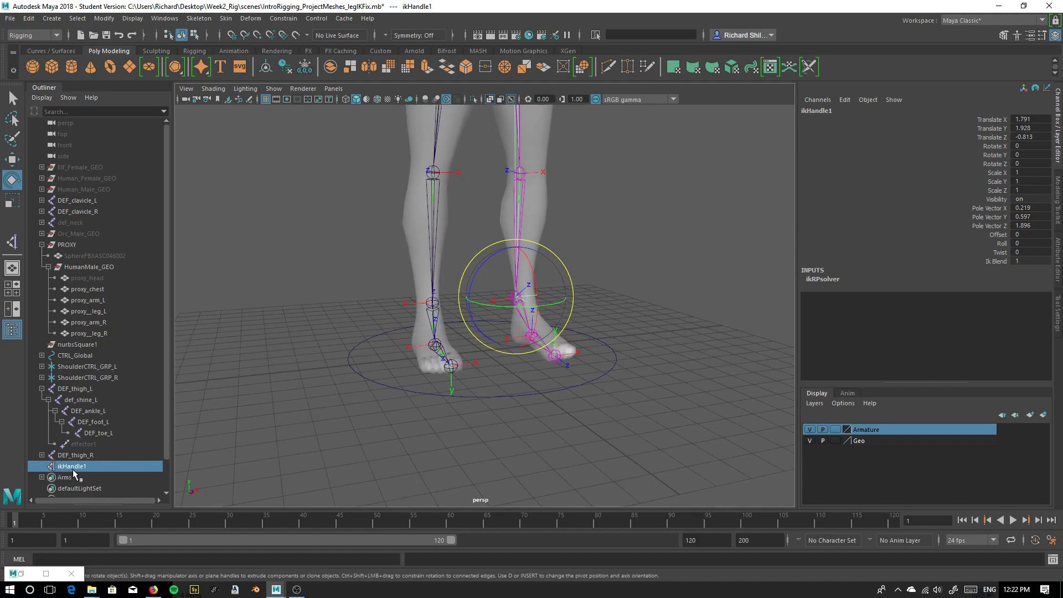
Rename the left leg's IK handle to Thigh_ikHandle_L.
double_click(74, 467)
click(57, 467)
double_click(62, 468)
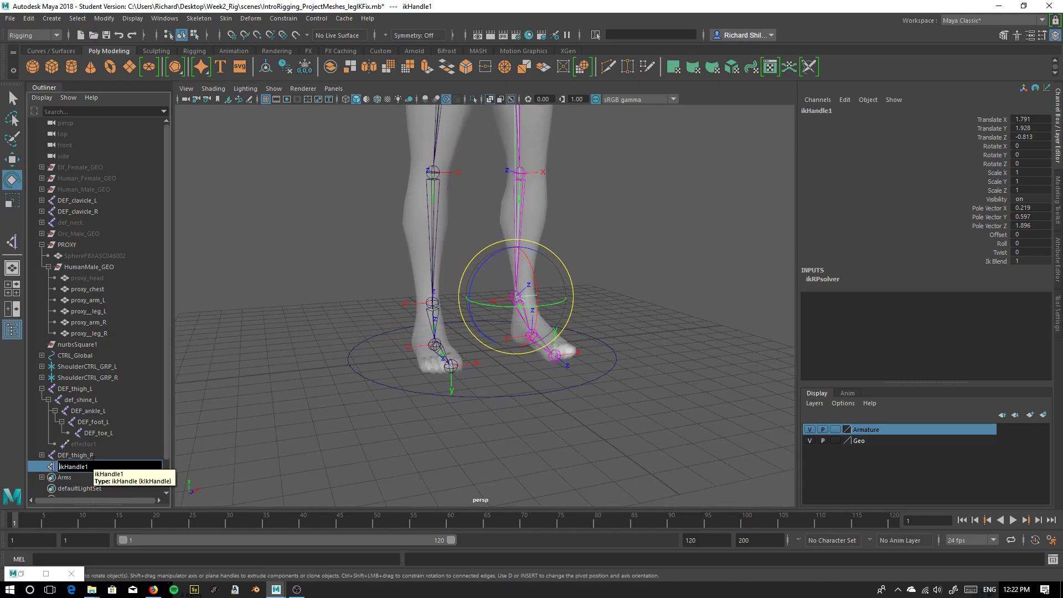
text(Thigh_)
Create an IK handle on the right leg using DEF_ankle_R and DEF_thigh_R as its end joints.
click(80, 455)
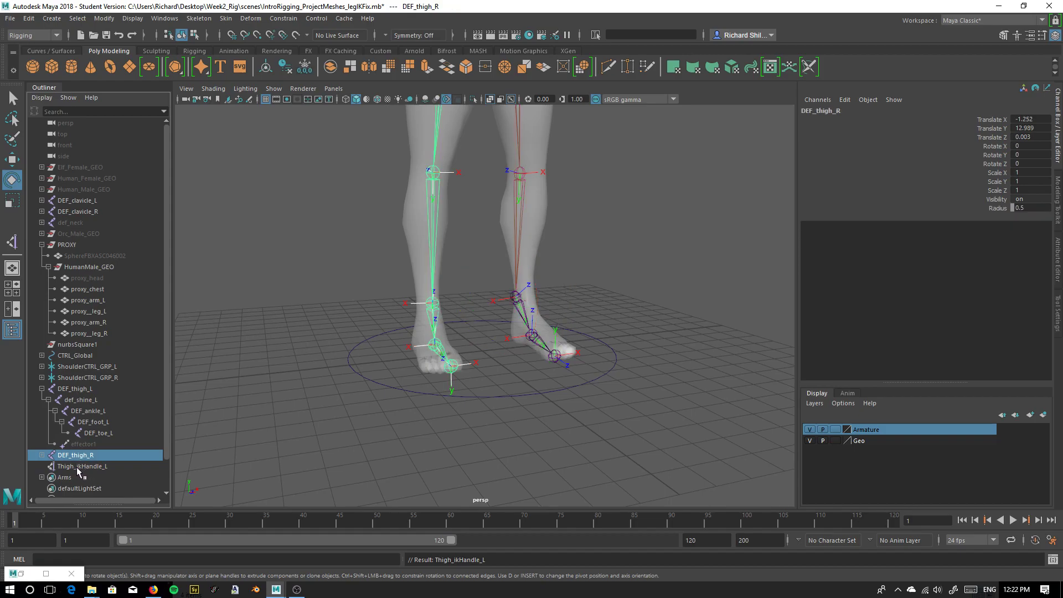
click(43, 456)
scroll(63, 466, down, 3)
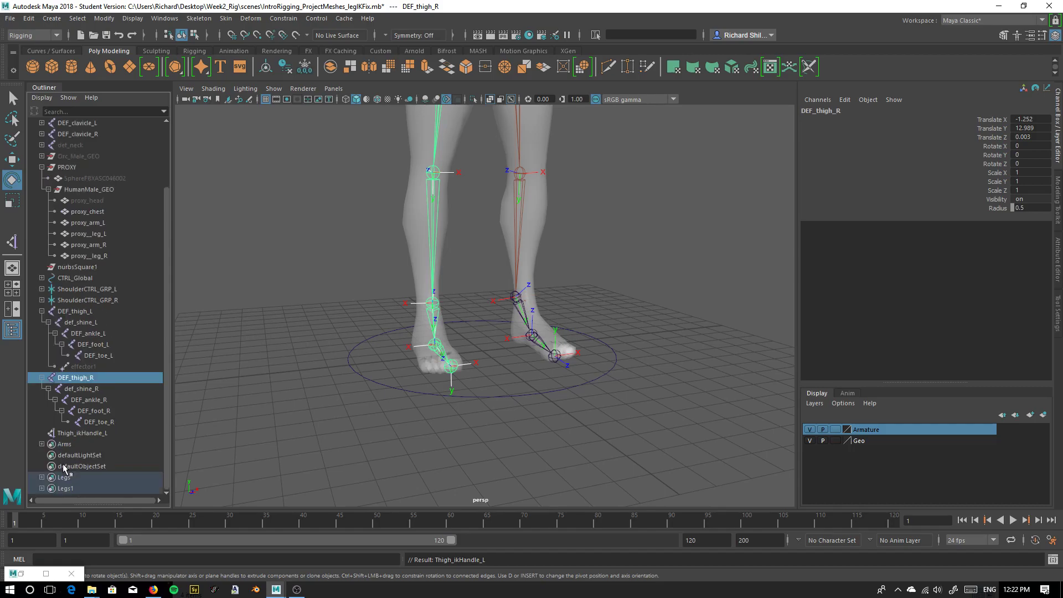
click(98, 418)
key(Up)
click(99, 421)
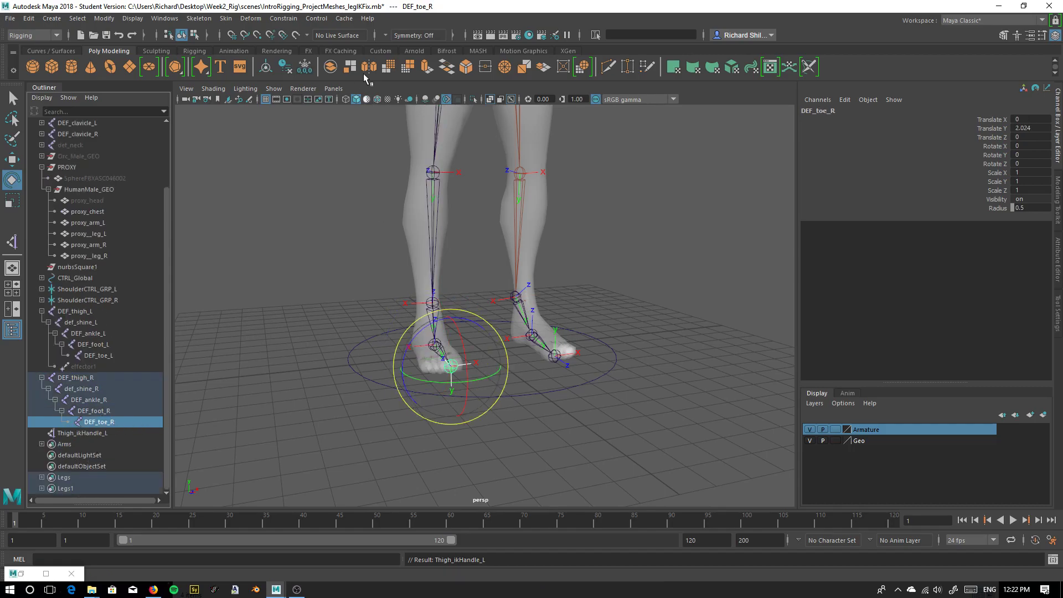
click(330, 196)
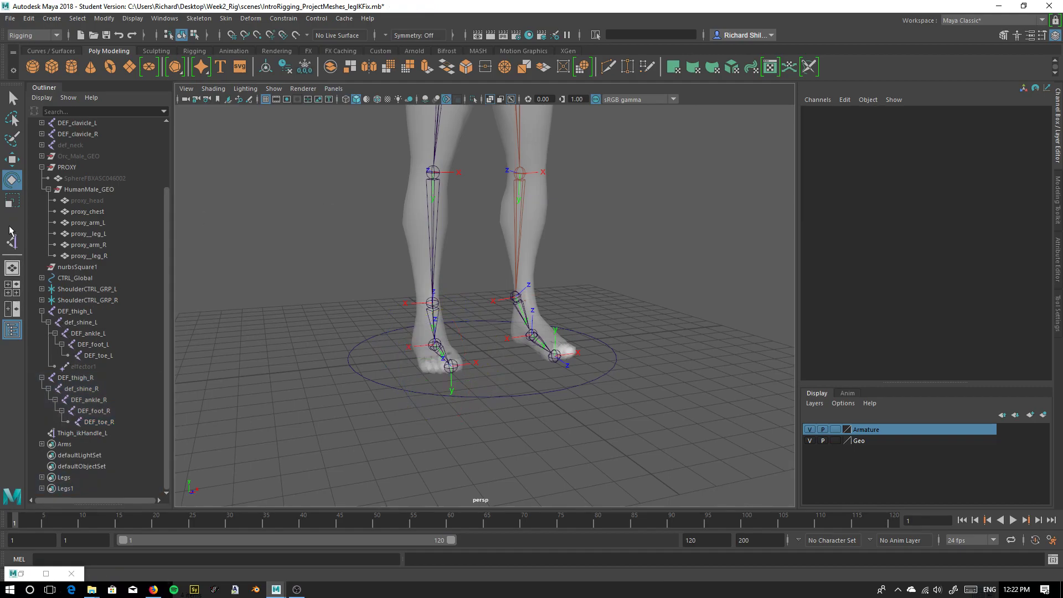
key(y)
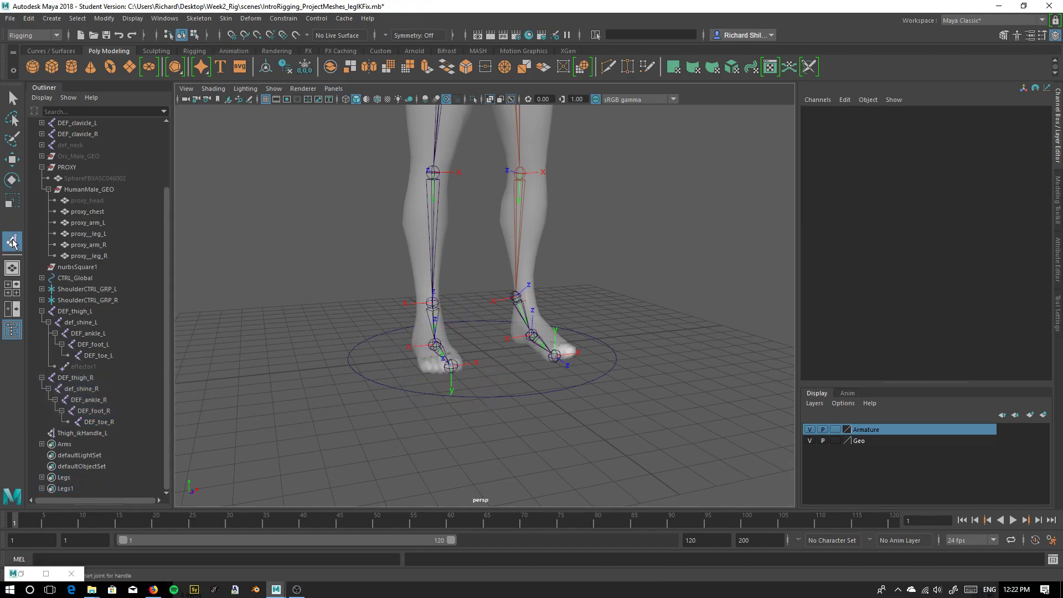
click(96, 403)
click(78, 381)
Examine both legs' joint chains and IK handles from several angles.
alt+drag(459, 323, 518, 318)
alt+middle_drag(518, 318, 526, 400)
alt+drag(527, 401, 512, 341)
alt+middle_drag(513, 342, 498, 399)
alt+drag(498, 399, 465, 405)
alt+middle_drag(465, 405, 460, 328)
alt+drag(460, 328, 485, 348)
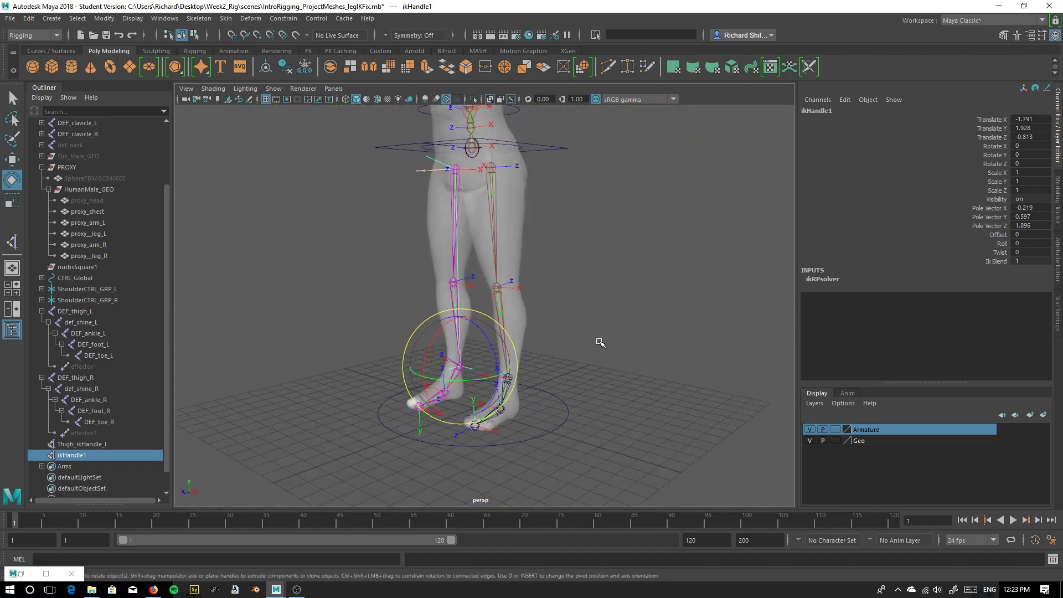
click(624, 320)
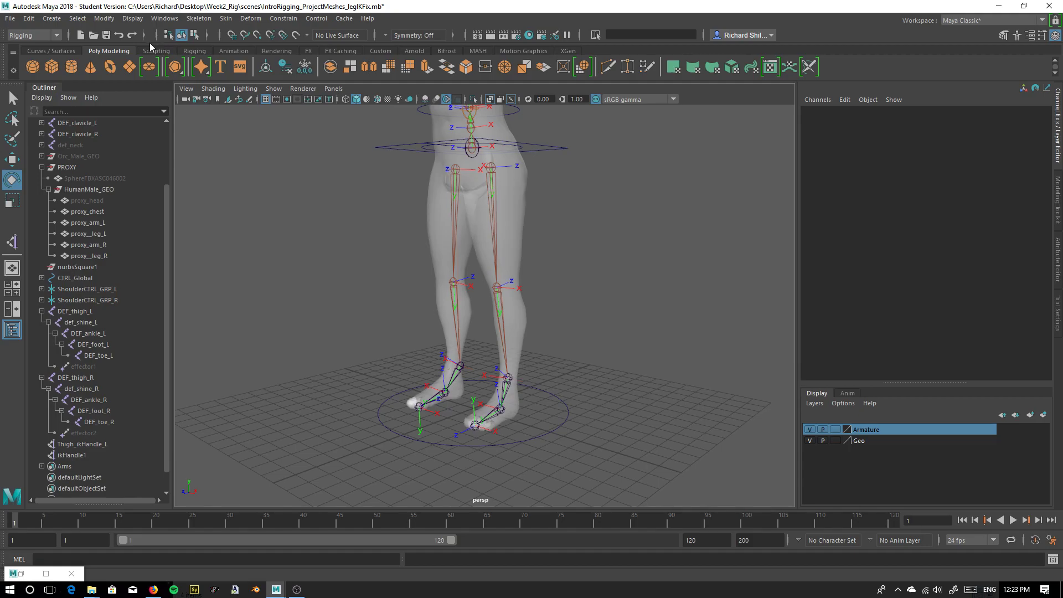
Create two locators at the origin for the knees.
click(234, 51)
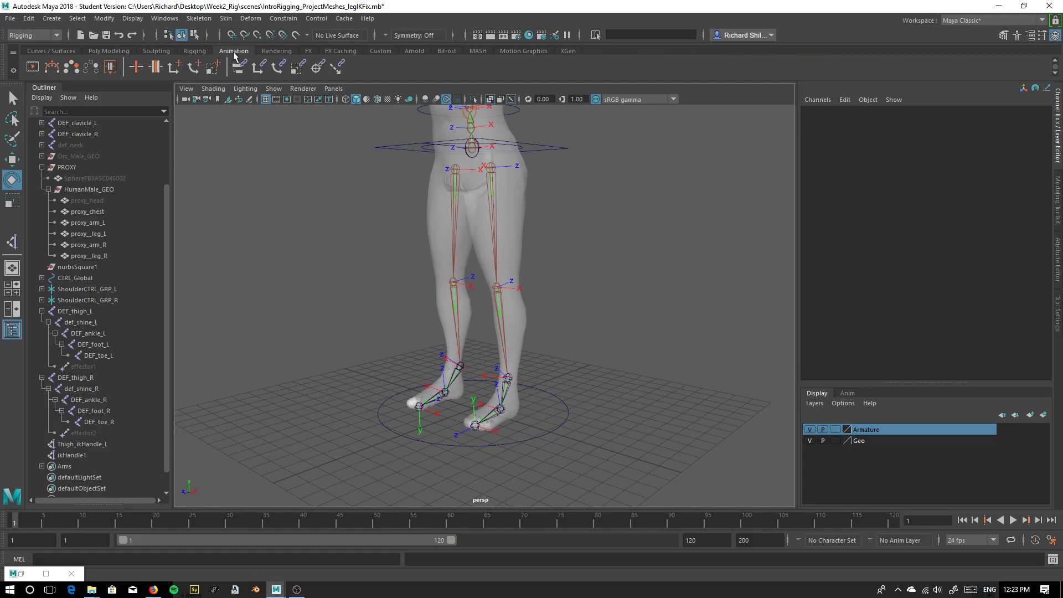
click(126, 52)
click(151, 51)
click(183, 52)
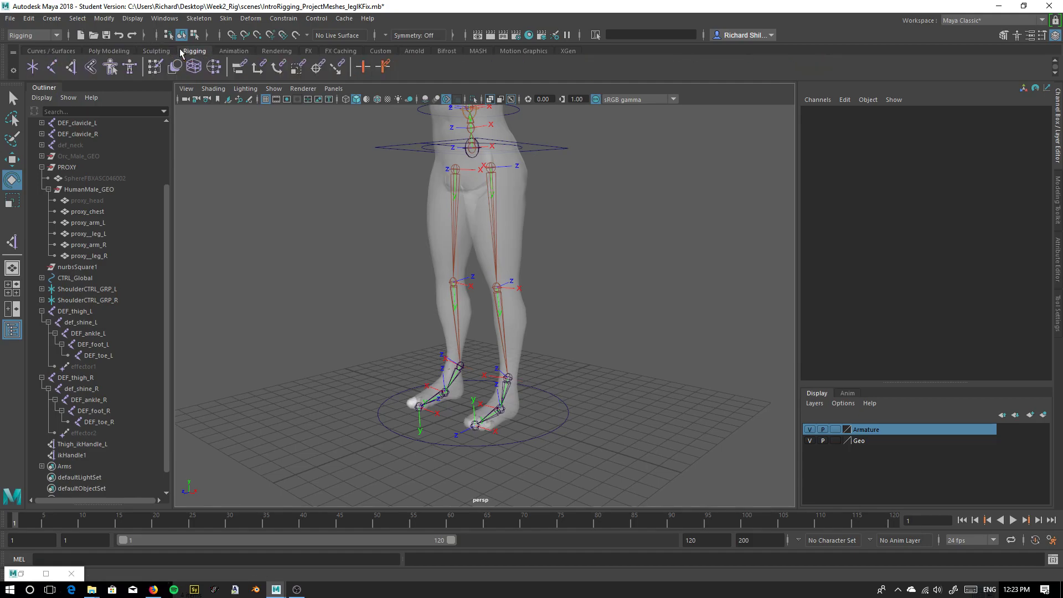
click(33, 67)
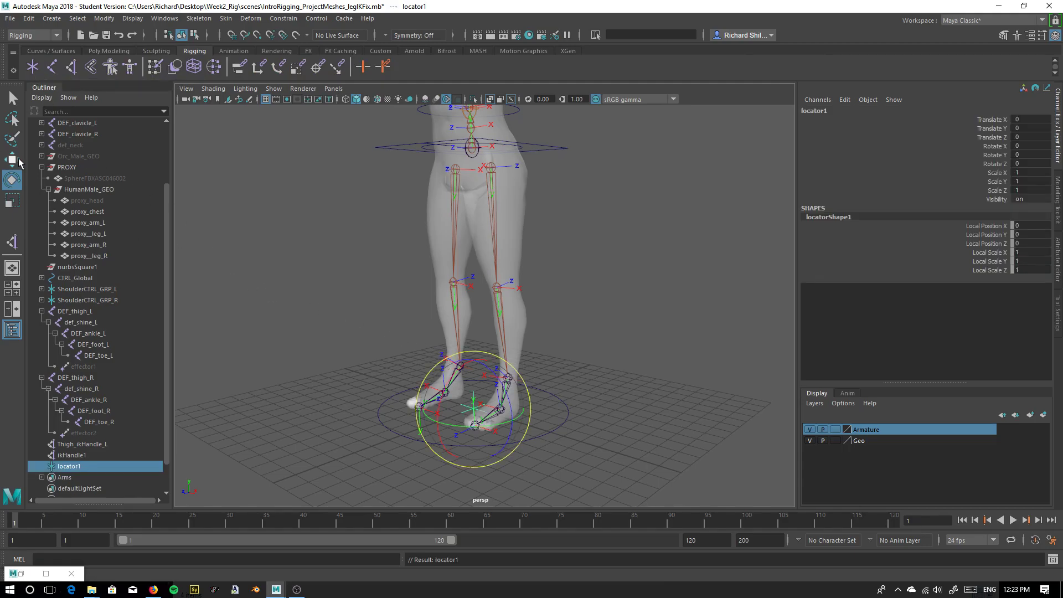
click(33, 67)
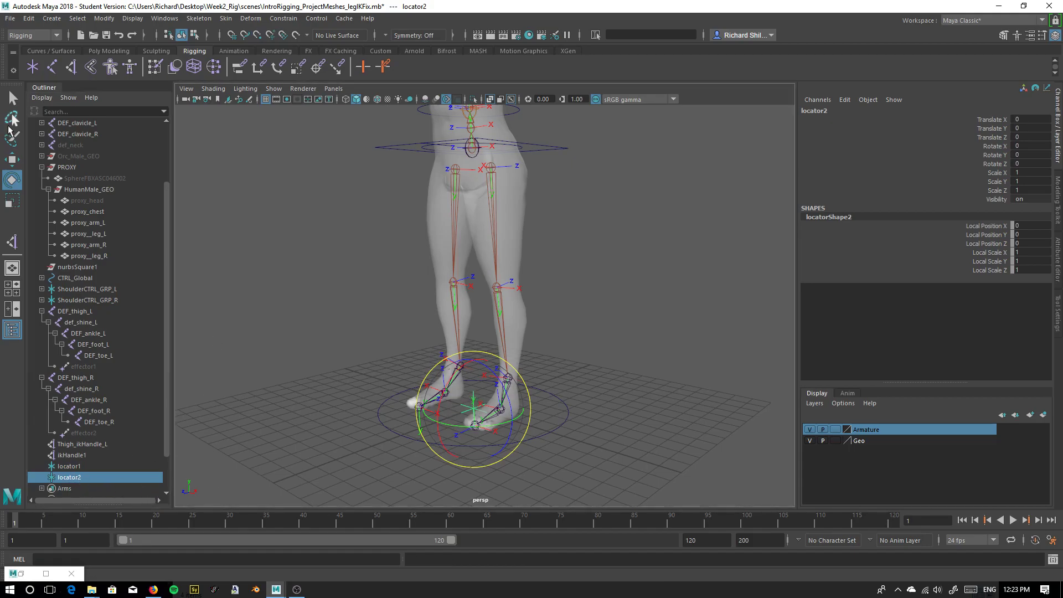
Move locator2 onto the left knee and locator1 onto the right knee with point snapping.
click(13, 160)
key(v)
drag(473, 408, 498, 287)
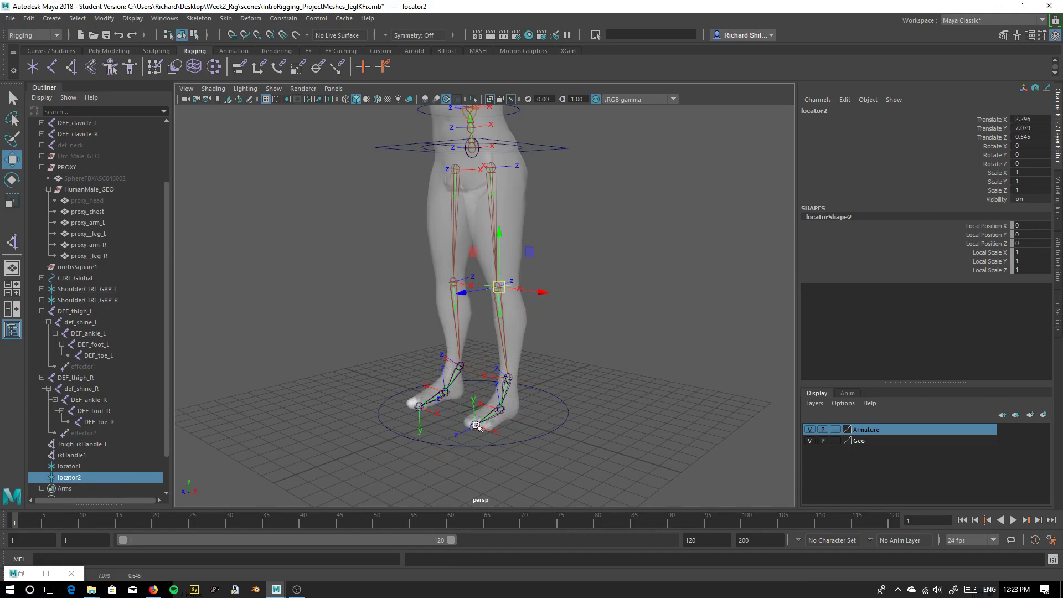
click(68, 466)
key(v)
drag(467, 359, 454, 286)
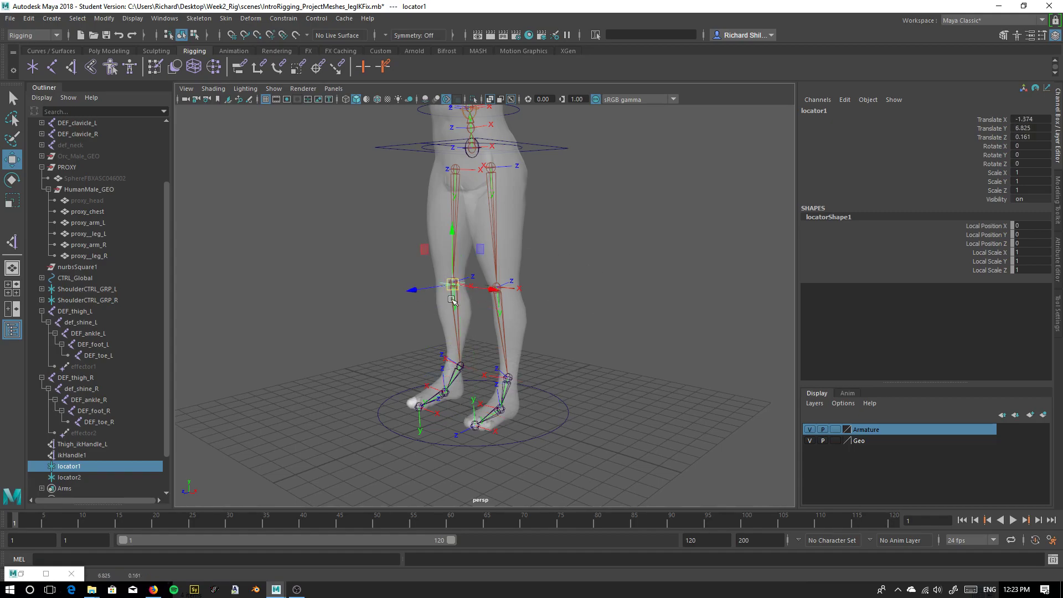
Match all transforms of locator2 to the left knee joint def_shine_L.
alt+drag(463, 324, 482, 331)
alt+right_drag(482, 332, 664, 399)
alt+drag(531, 371, 569, 374)
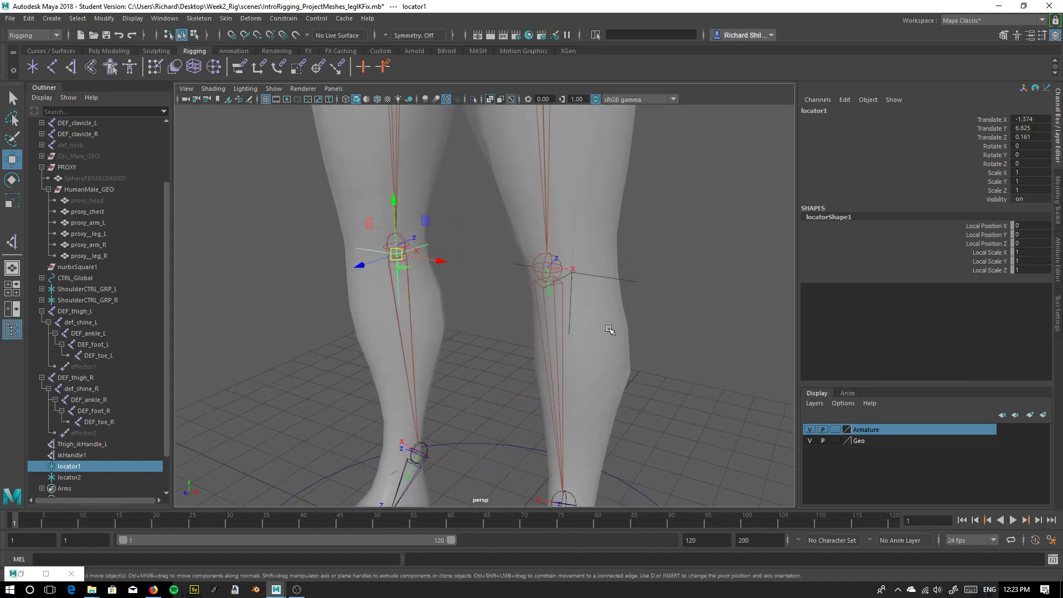
click(602, 282)
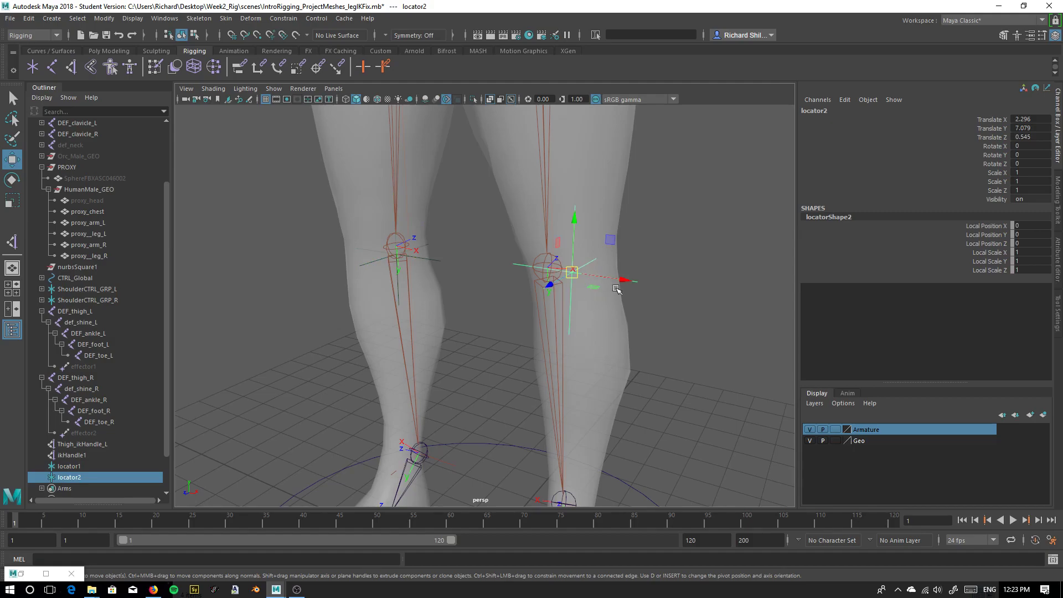
shift+click(557, 374)
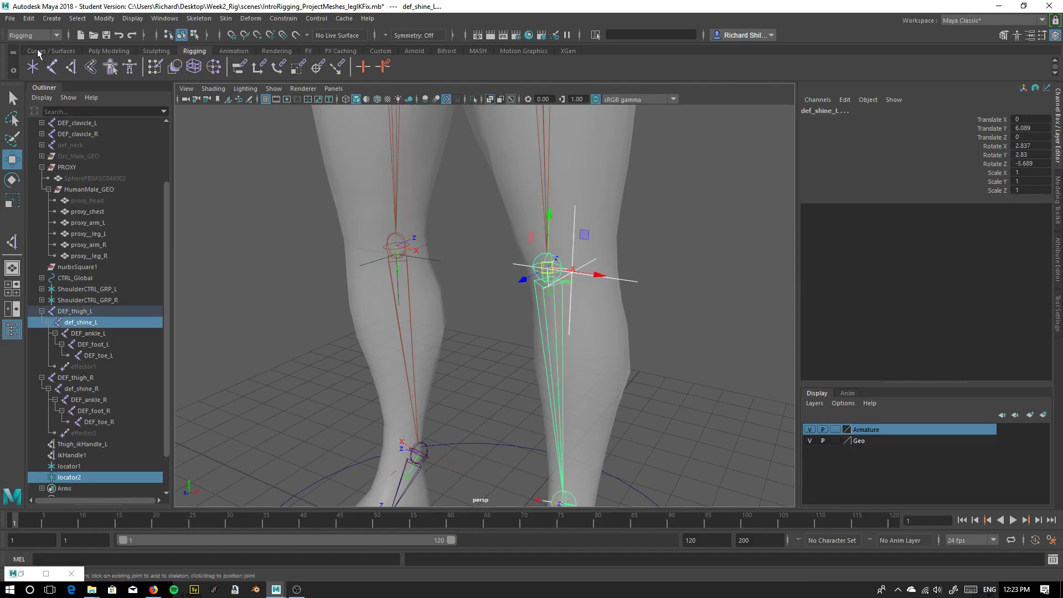
click(105, 18)
mouse_move(209, 80)
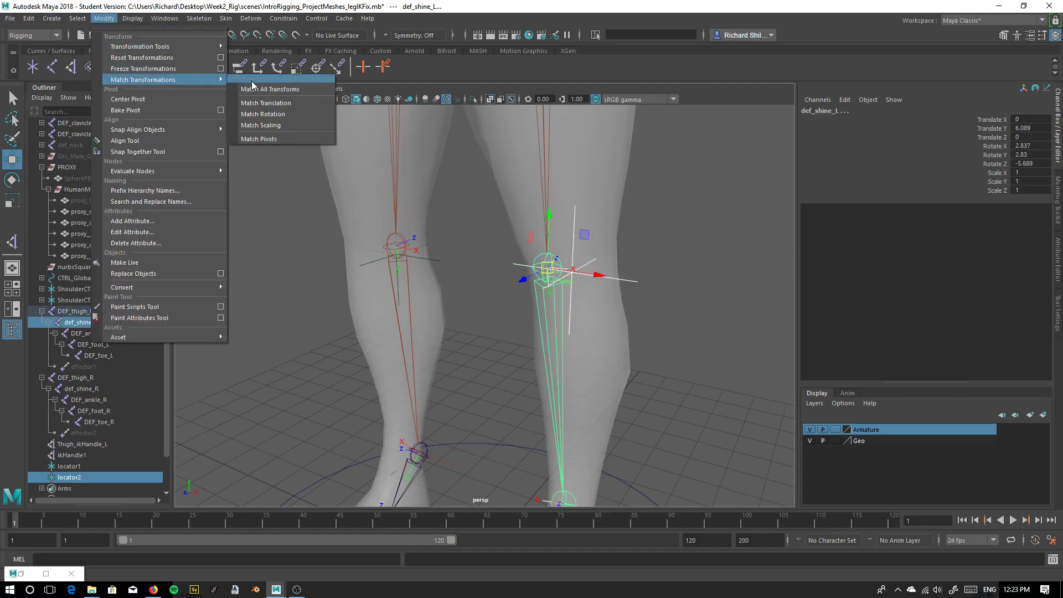
click(255, 90)
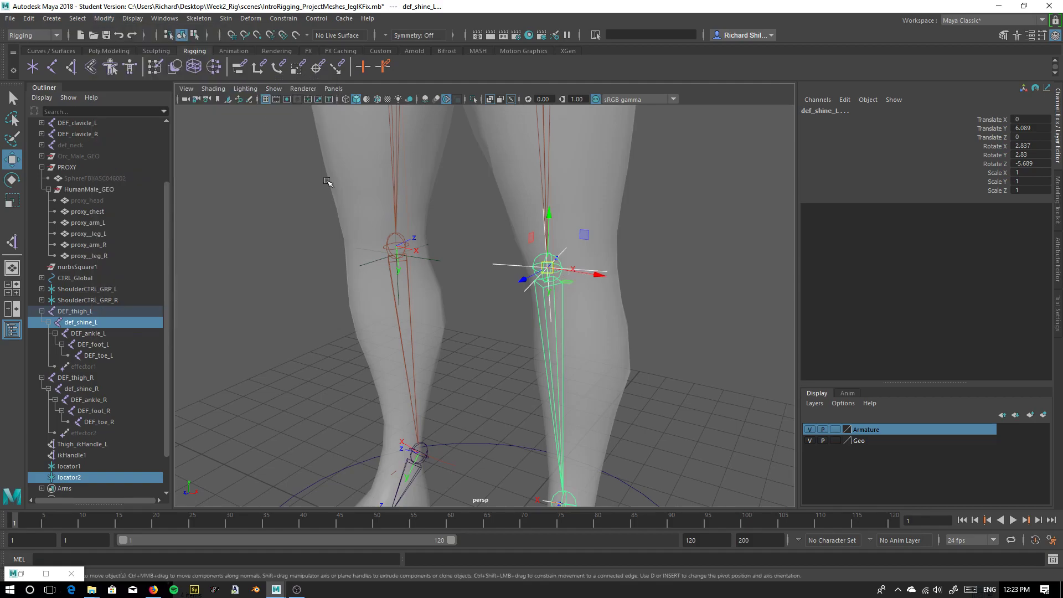
Match all transforms of locator1 to the right knee joint def_shine_R and check both locators' placement.
click(409, 302)
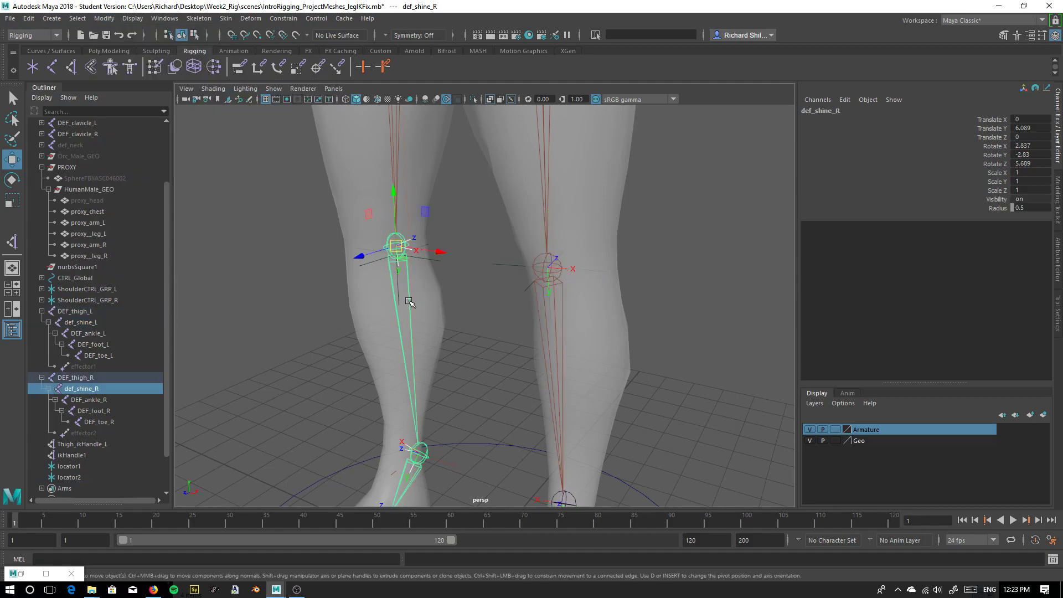
click(363, 265)
shift+click(408, 304)
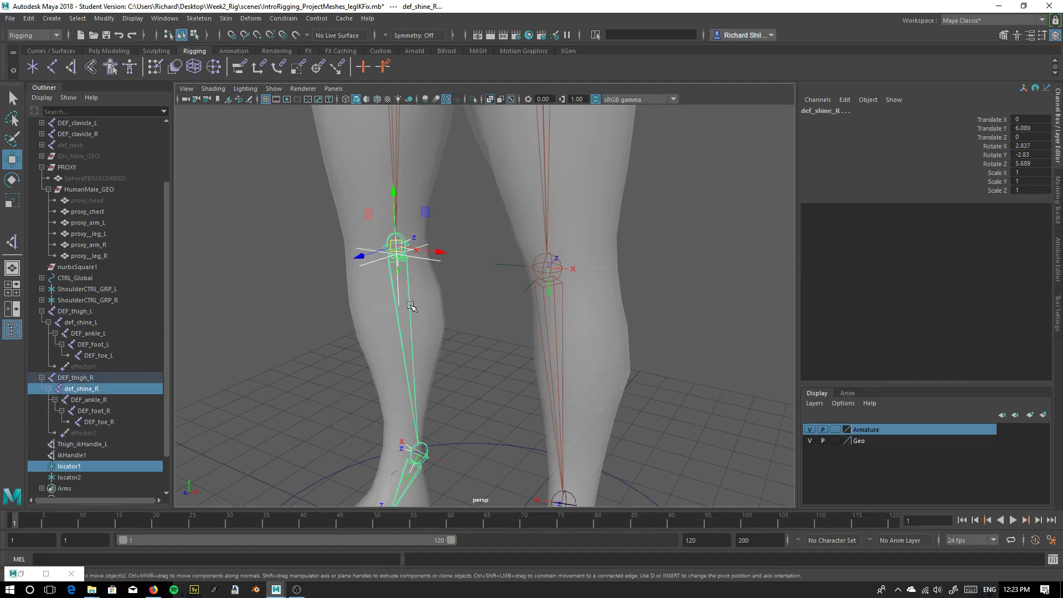
click(108, 19)
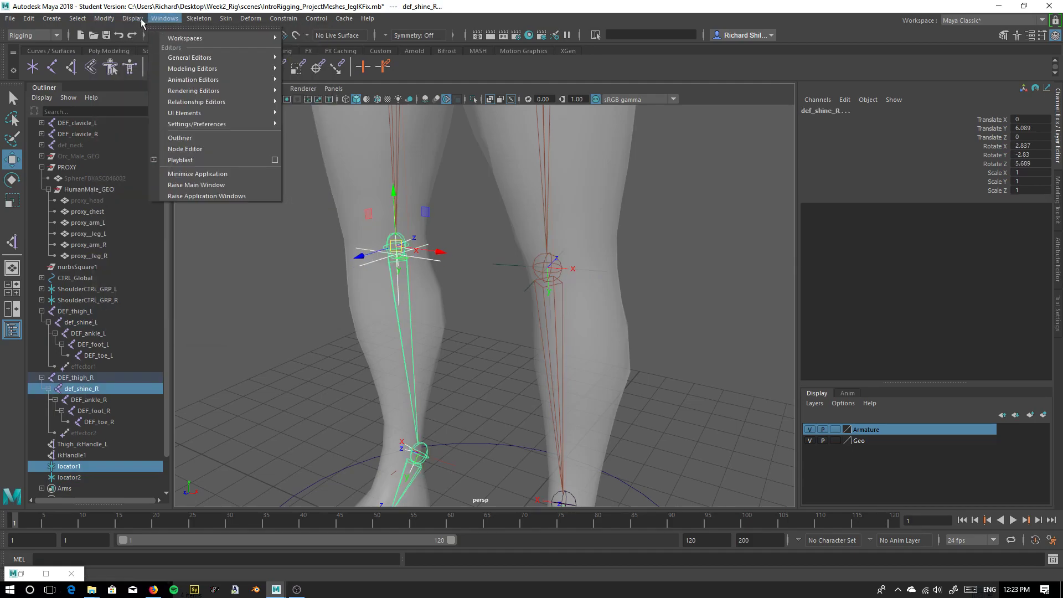
mouse_move(141, 80)
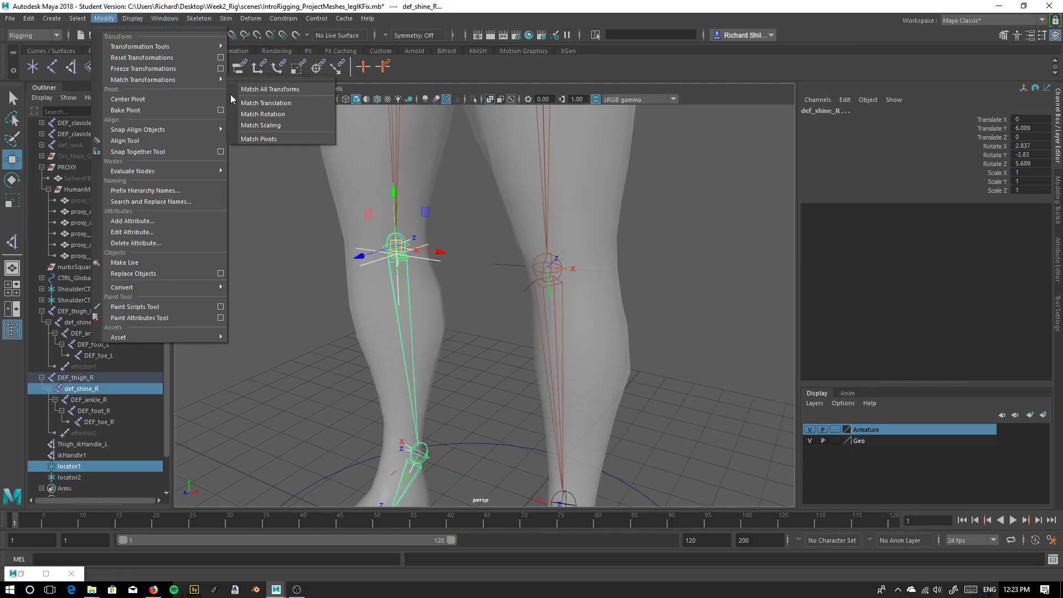
click(292, 90)
alt+drag(506, 402, 556, 365)
scroll(604, 277, down, 3)
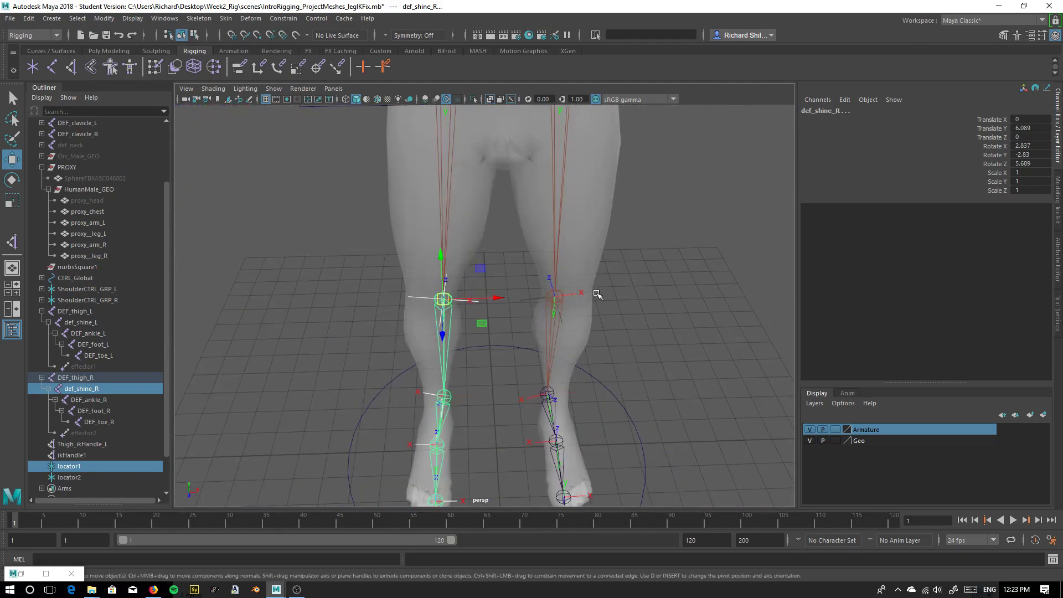
scroll(582, 222, down, 5)
alt+middle_drag(592, 445, 545, 274)
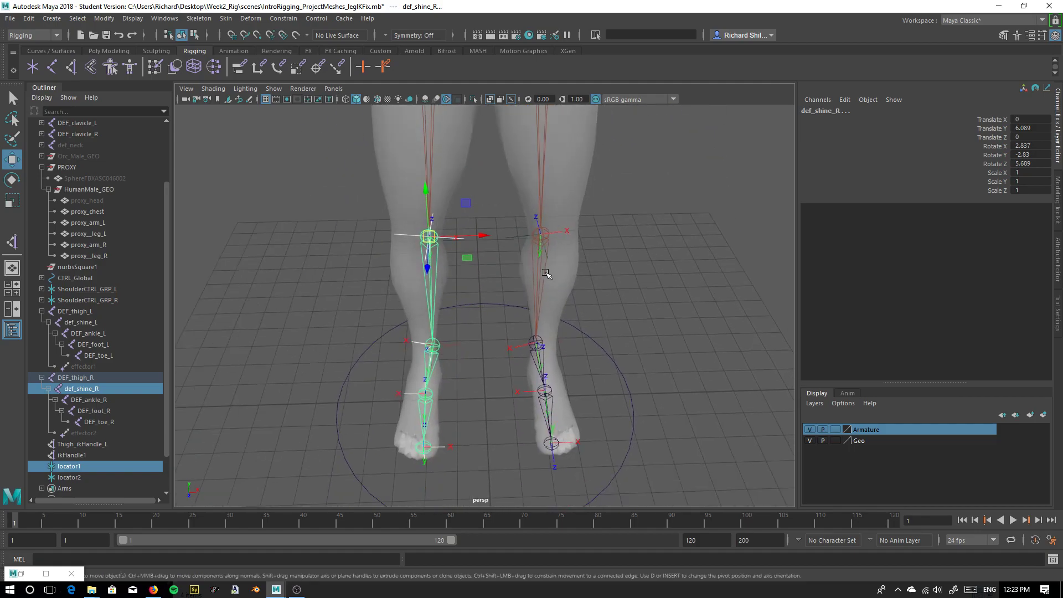
alt+drag(531, 216, 466, 222)
click(343, 214)
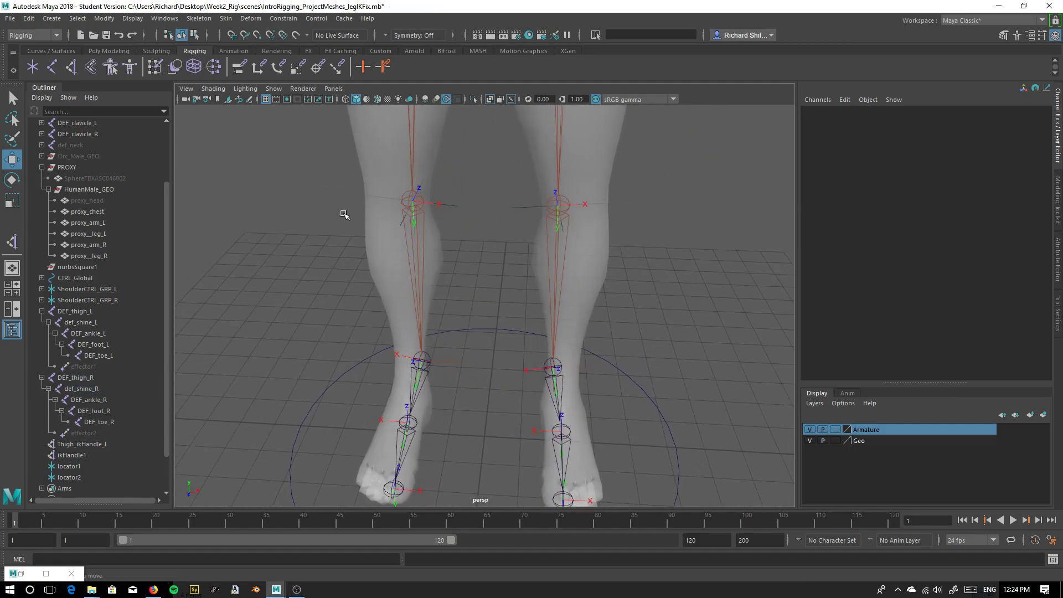
Select locator1 and locator2 and move them together out in front of the knees, to about 5.35 in Z.
click(386, 199)
click(448, 206)
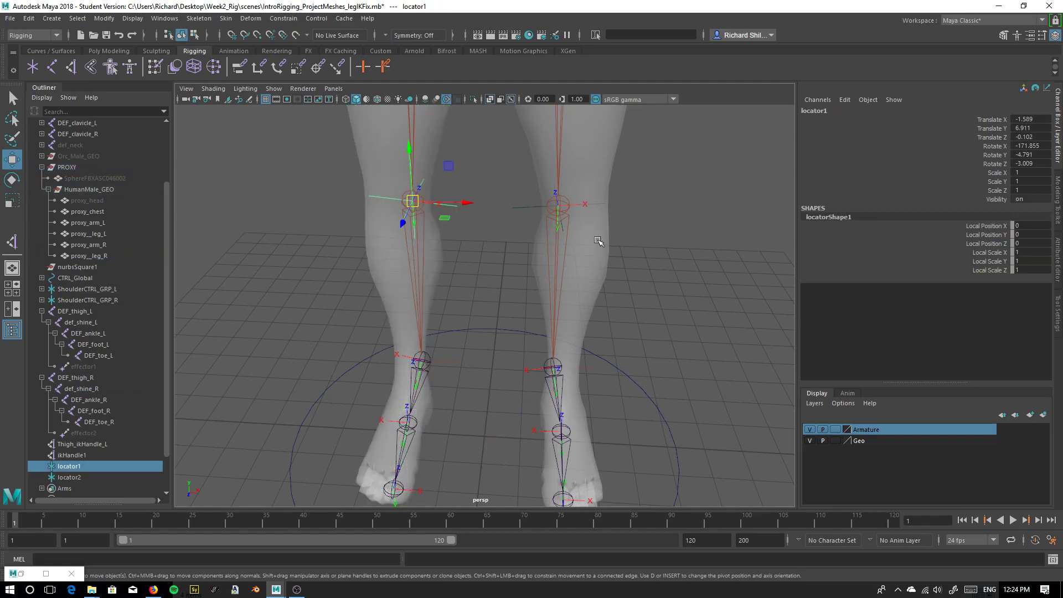
shift+click(518, 211)
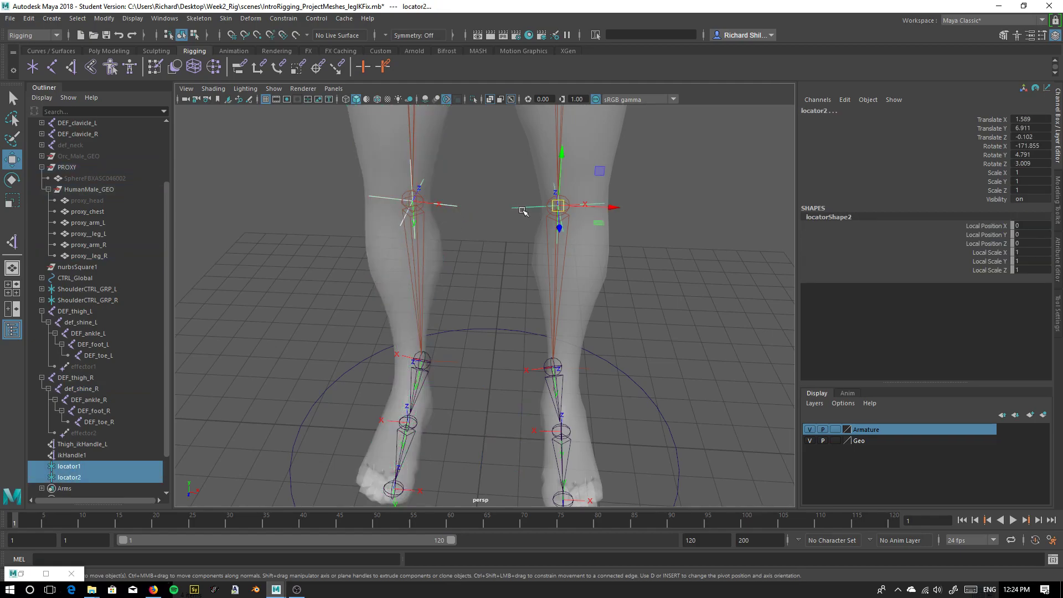
shift+right_click(523, 211)
shift+right_click(523, 211)
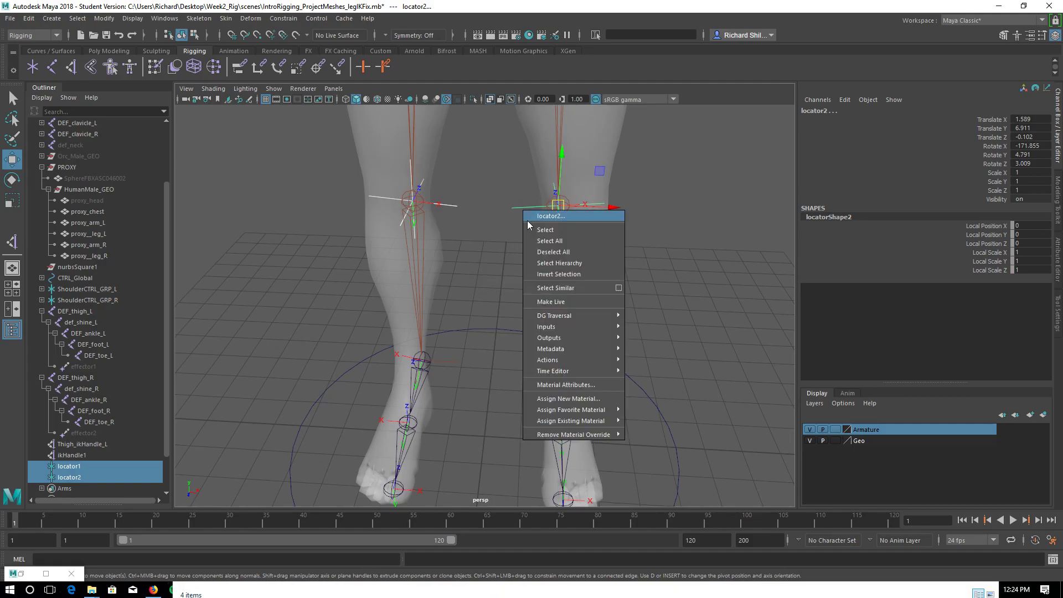
key(e)
key(w)
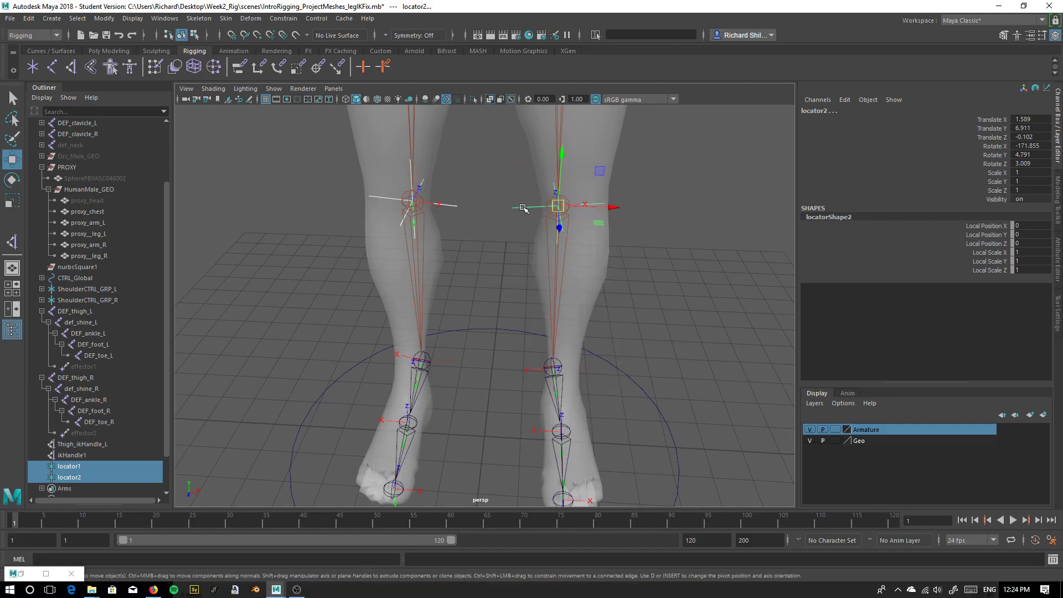
shift+right_click(525, 210)
click(526, 211)
drag(526, 211, 375, 268)
scroll(526, 214, down, 4)
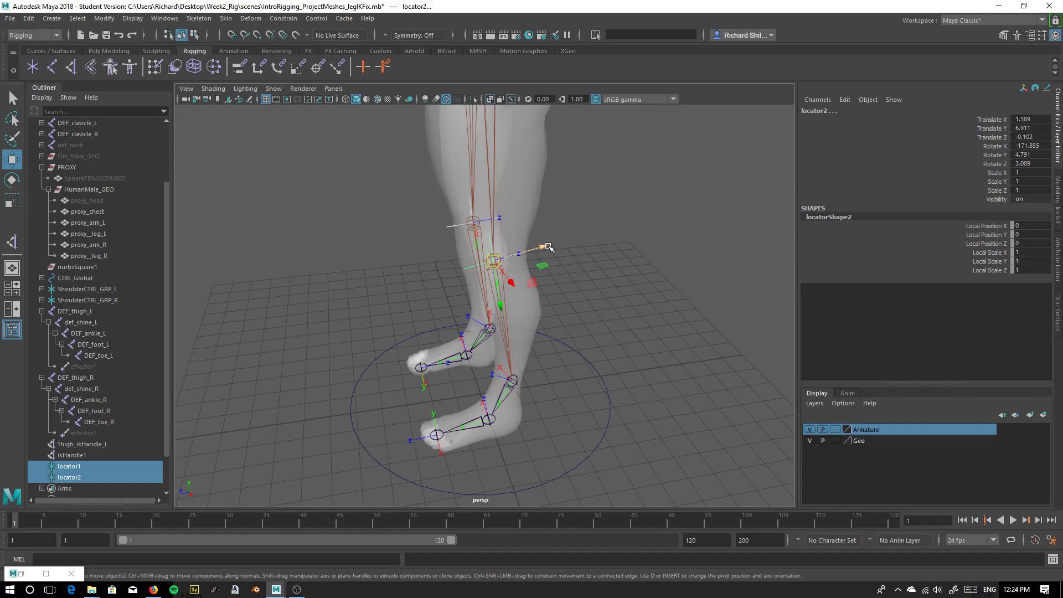
drag(554, 246, 362, 327)
Freeze all transformations on both knee locators.
right_click(868, 169)
mouse_move(930, 363)
click(819, 399)
alt+drag(382, 349, 332, 344)
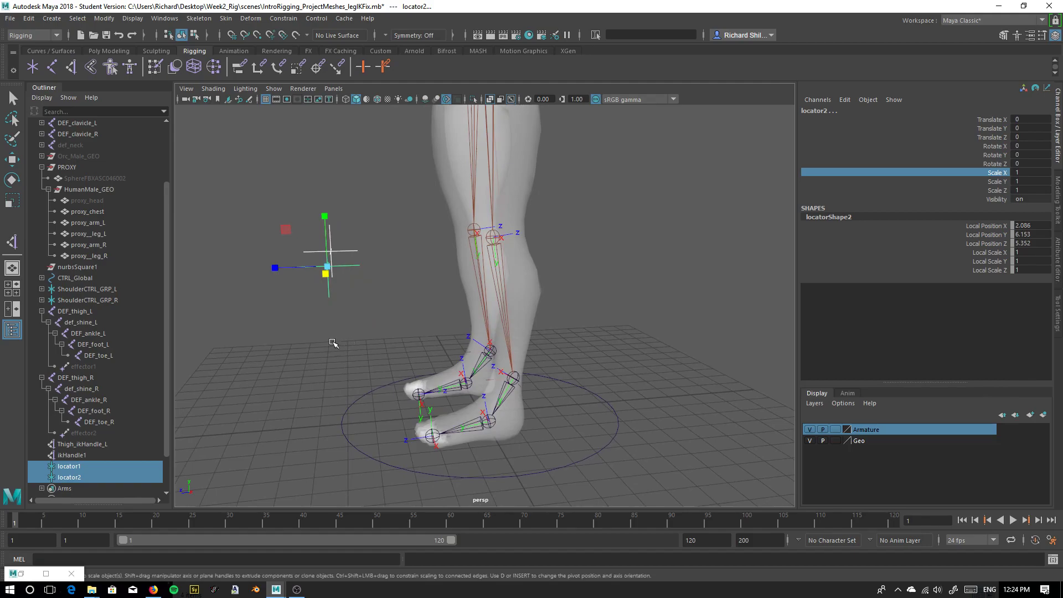
Apply a pole vector constraint with weight 1 from locator2 to Thigh_ikHandle_L.
click(332, 344)
click(331, 291)
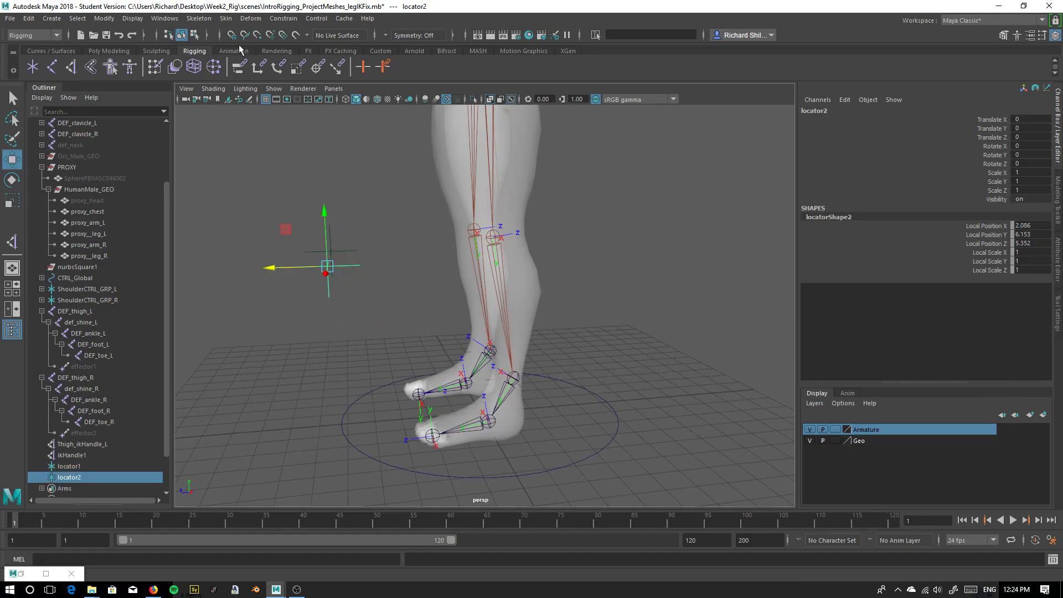
click(133, 19)
mouse_move(159, 18)
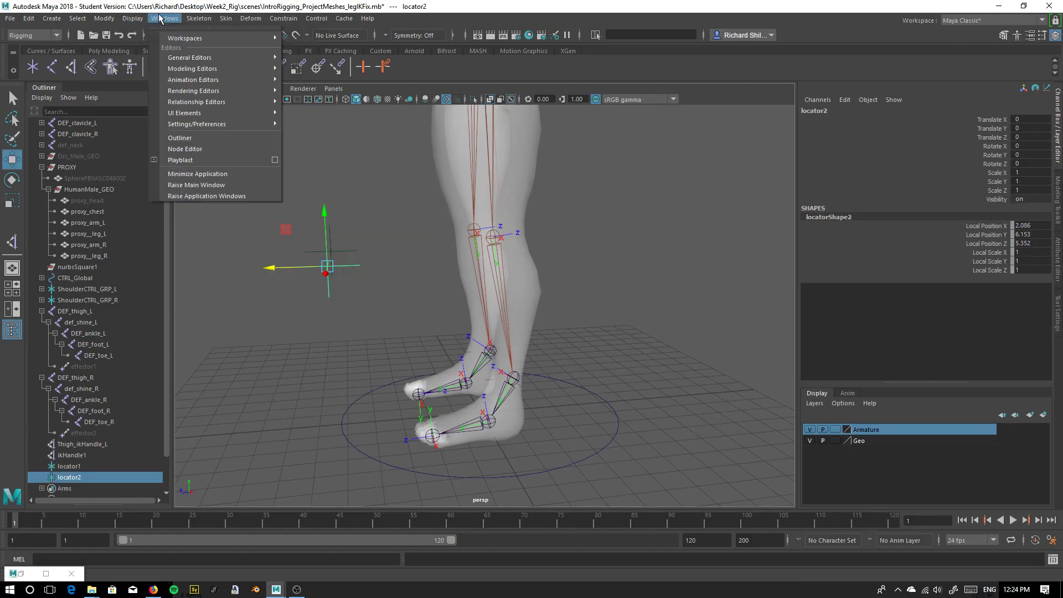
click(221, 18)
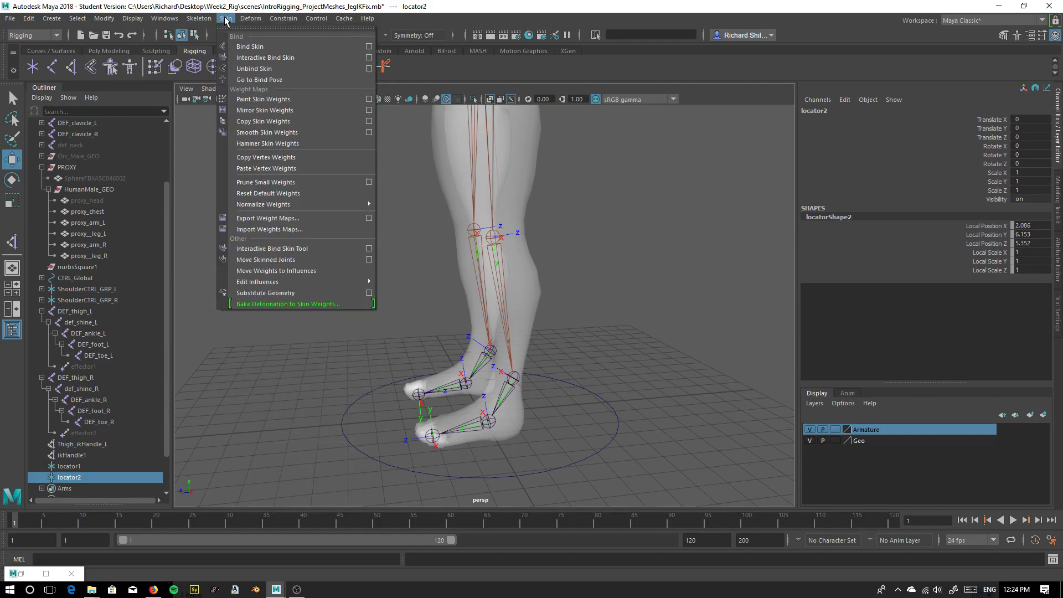
mouse_move(287, 19)
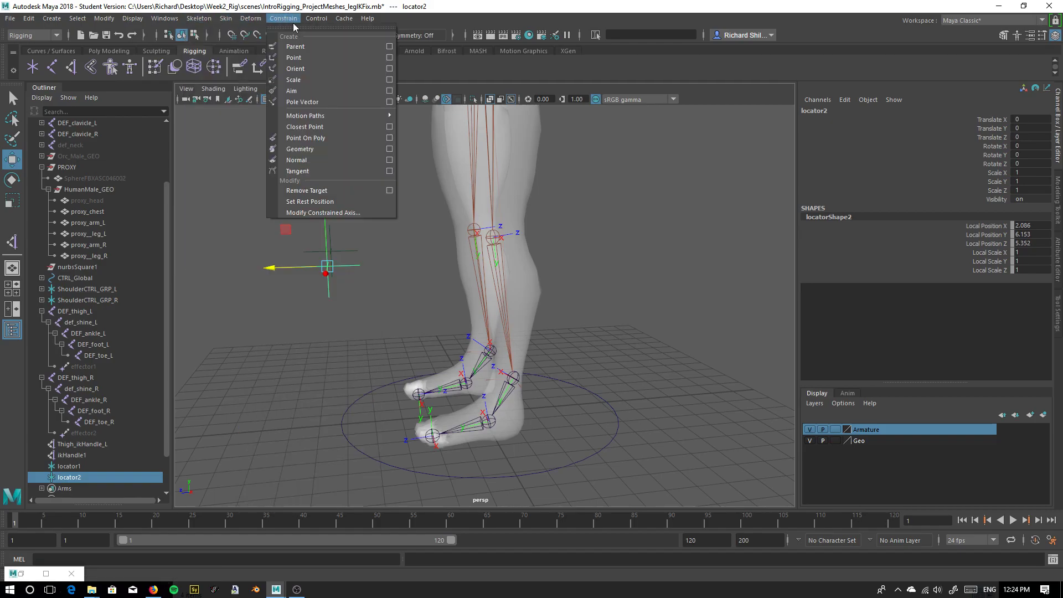
click(390, 102)
drag(607, 237, 836, 201)
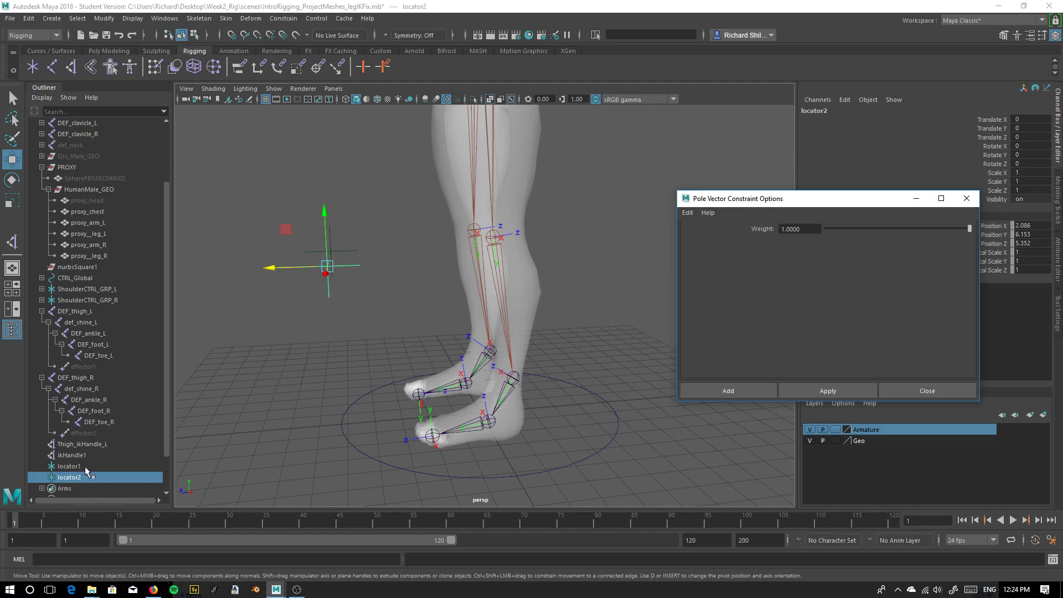
ctrl+click(86, 443)
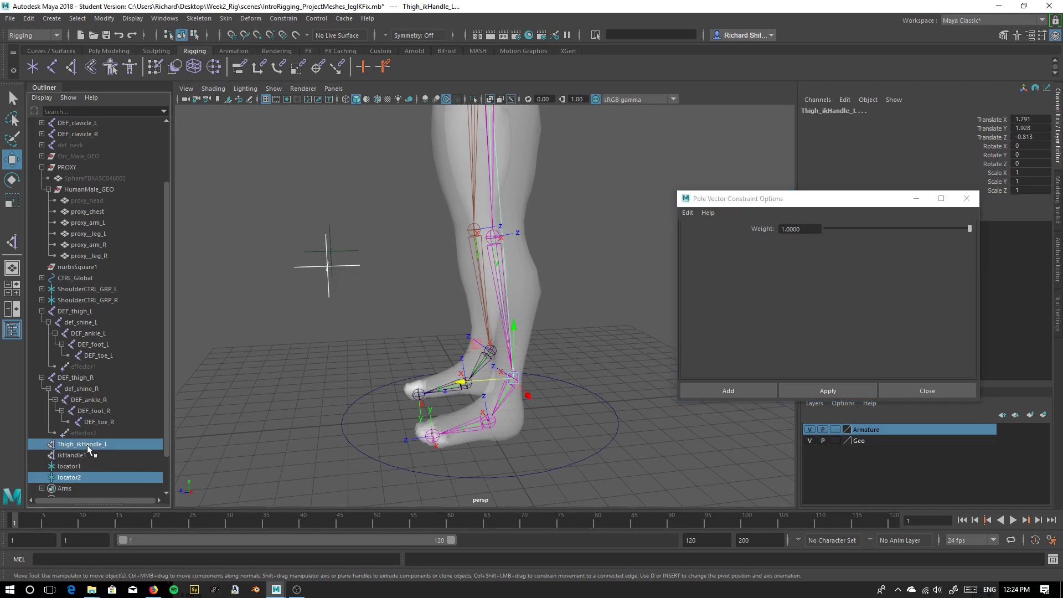
click(840, 394)
Apply the same pole vector constraint from locator1 to the right leg's ikHandle1.
alt+drag(532, 388, 521, 368)
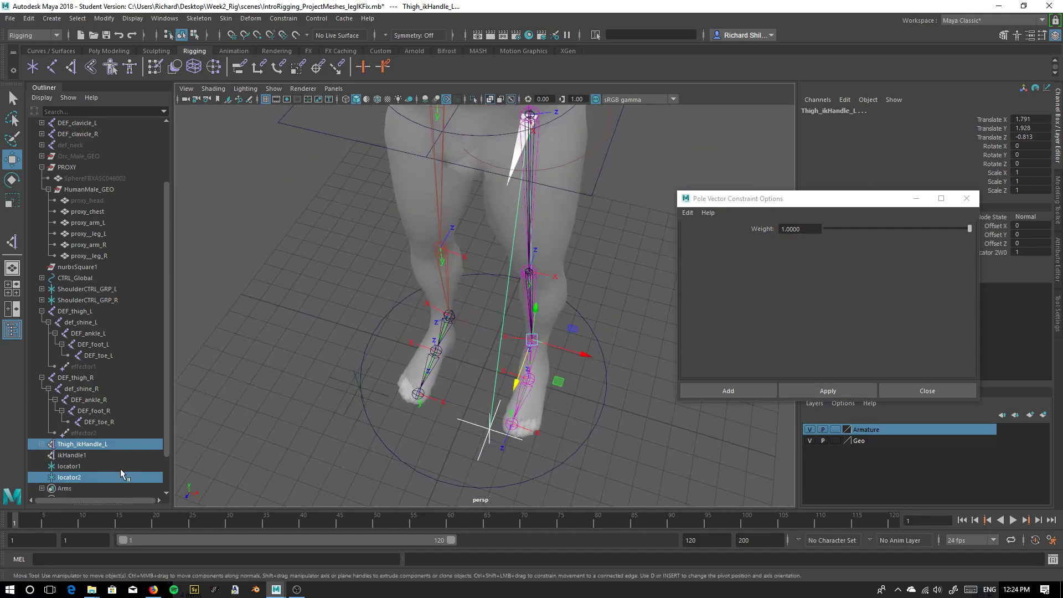
click(69, 467)
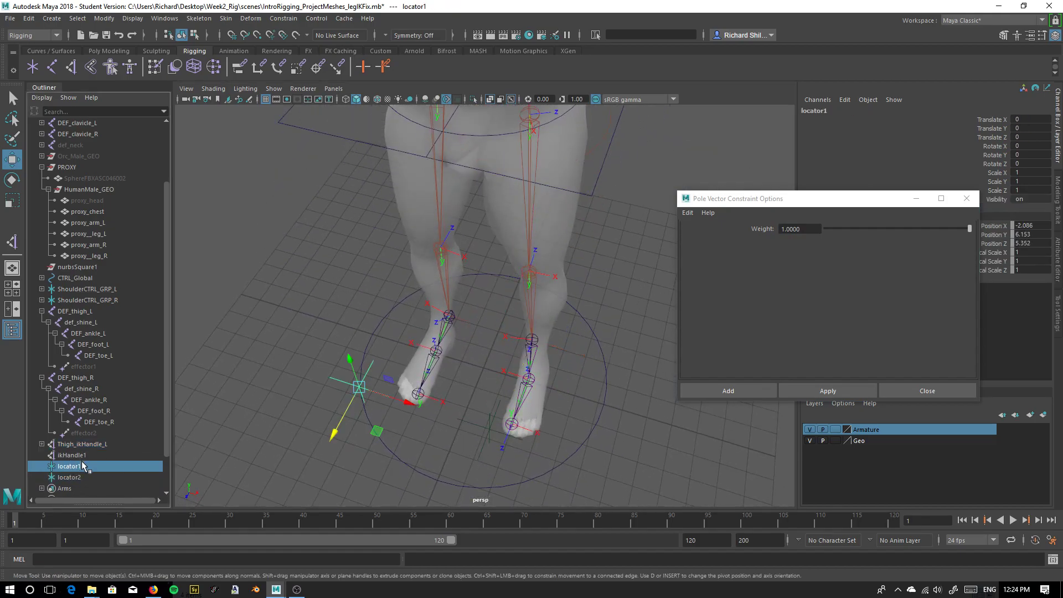
ctrl+click(85, 456)
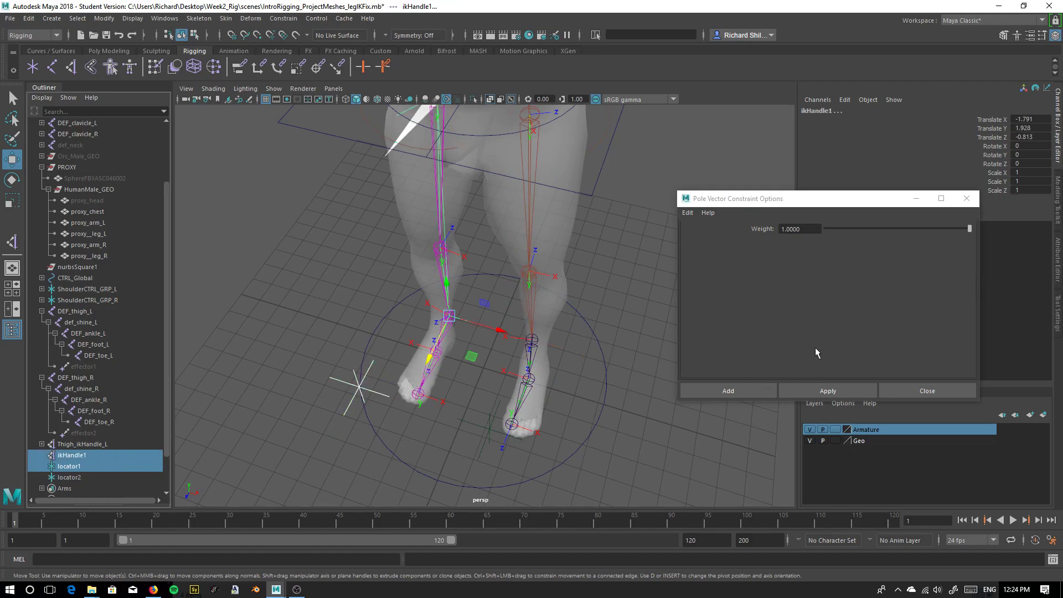
click(851, 388)
Rename ikHandle1 as Thigh_ikHandle_R, reusing the left IK handle's name with the suffix changed.
alt+drag(308, 440, 230, 413)
double_click(67, 457)
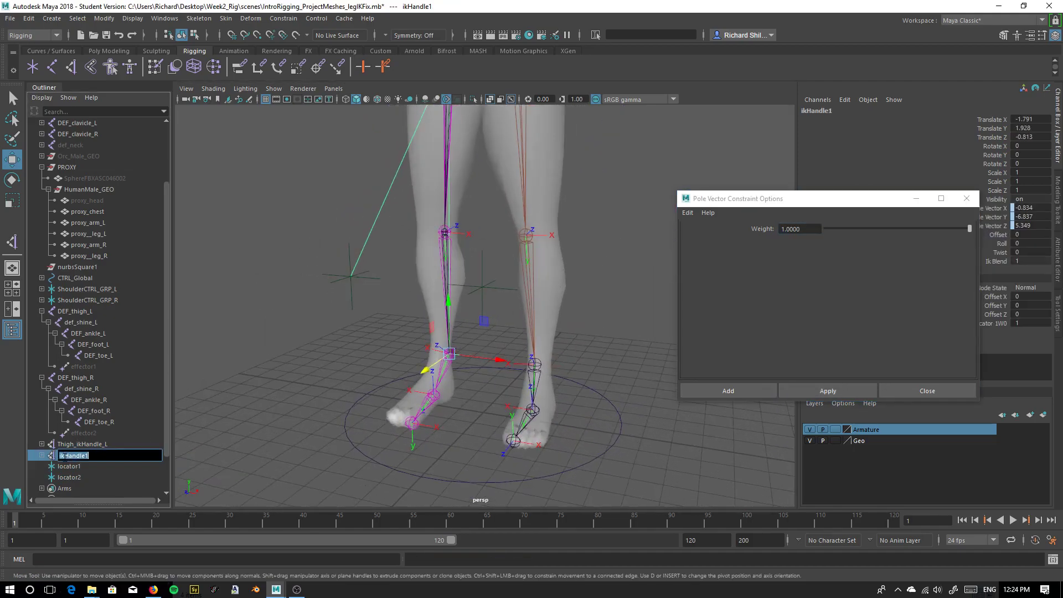
double_click(104, 446)
key(ctrl+c)
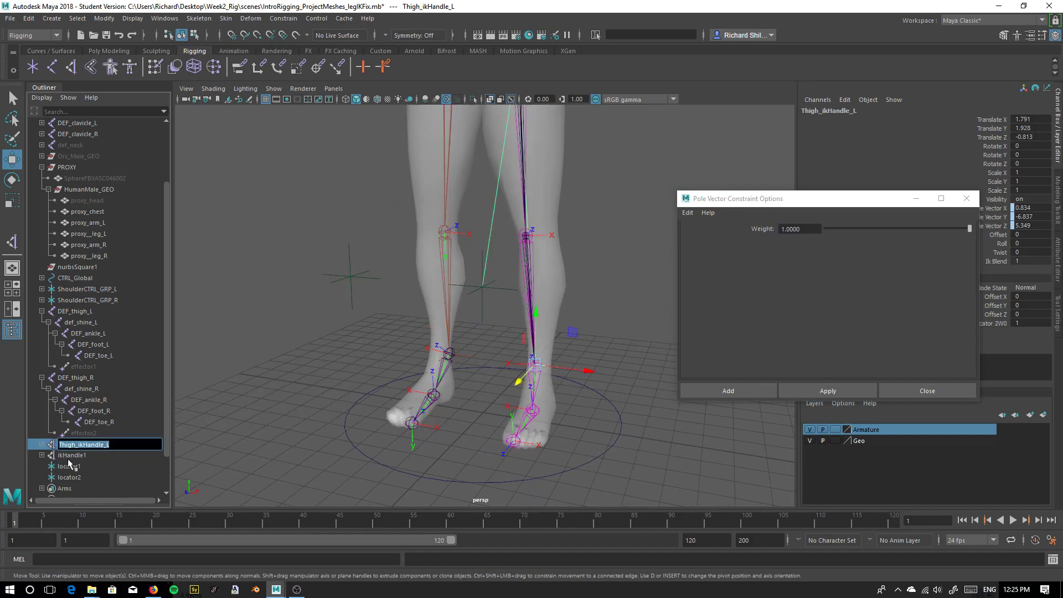
double_click(71, 457)
key(ctrl+v)
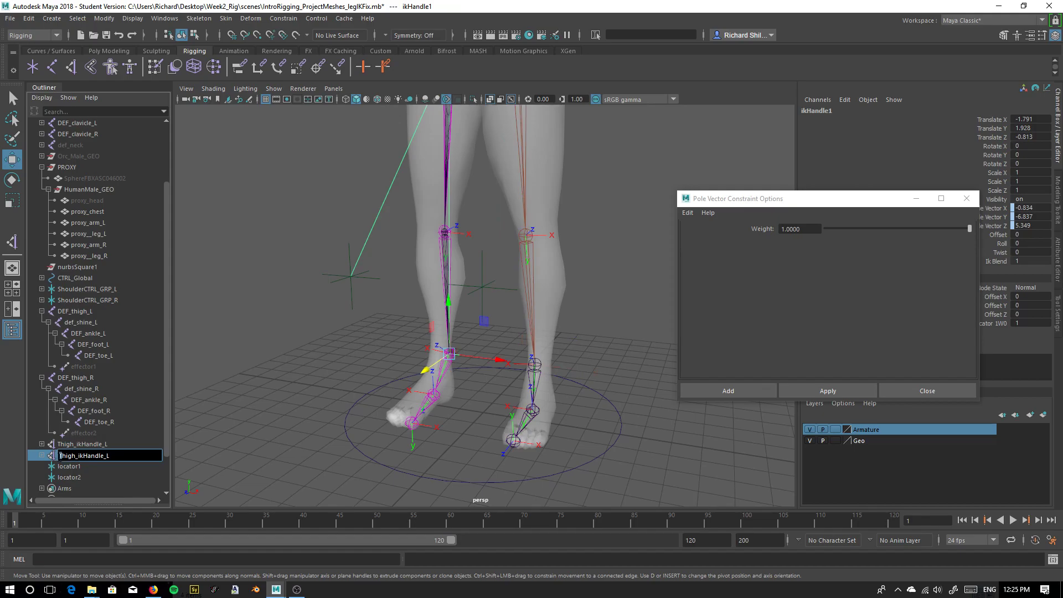
Rename locator1 as CTRL_LegPoleVector_R.
click(90, 467)
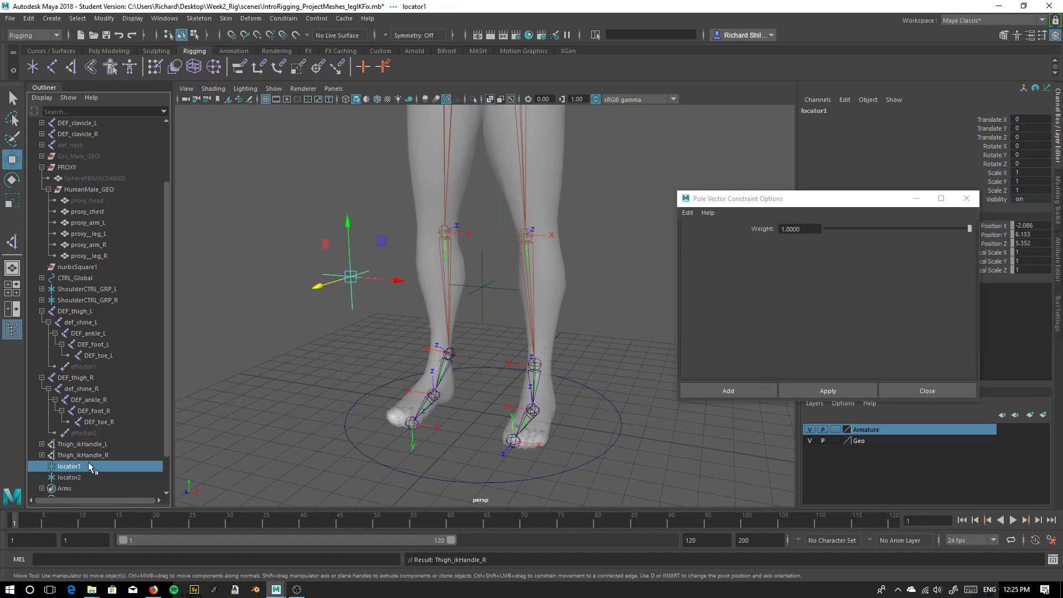
double_click(83, 455)
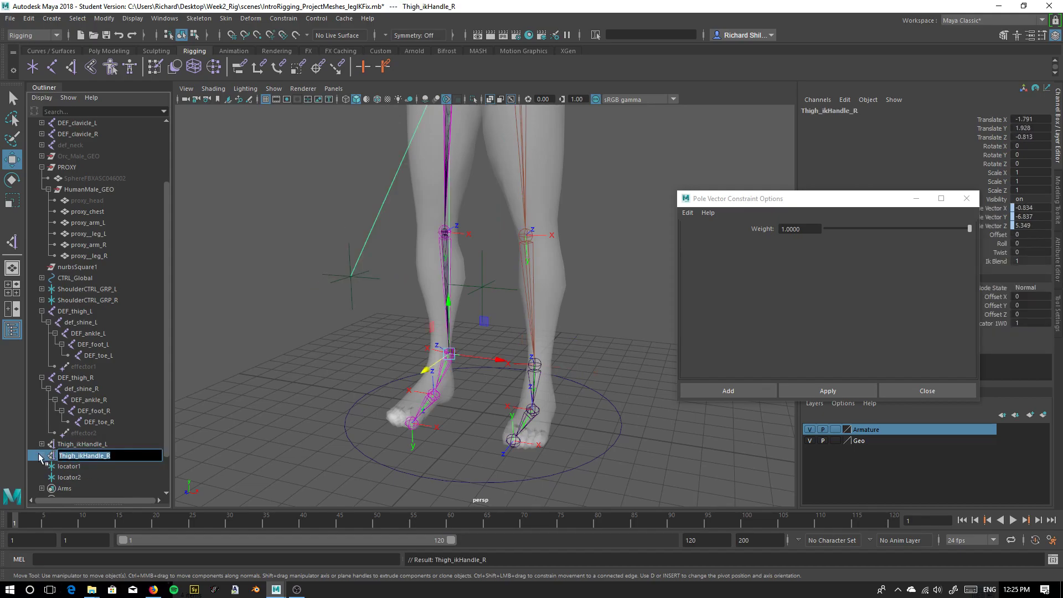
double_click(78, 468)
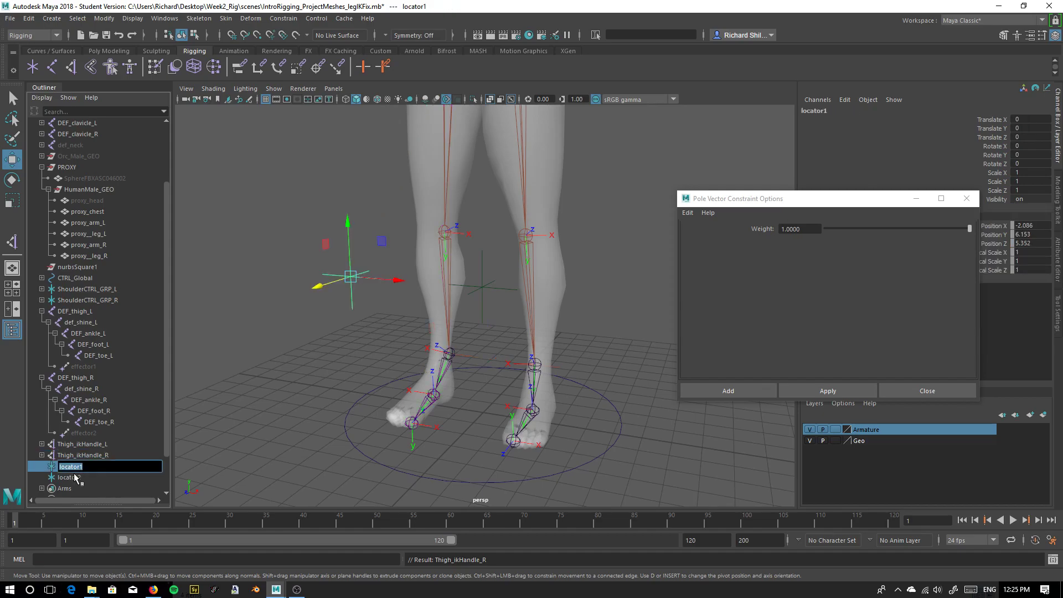
text(CTRL_LegPoleVe)
Rename locator2 as CTRL_LegPoleVector_L and clear the selection.
double_click(75, 477)
text(CT)
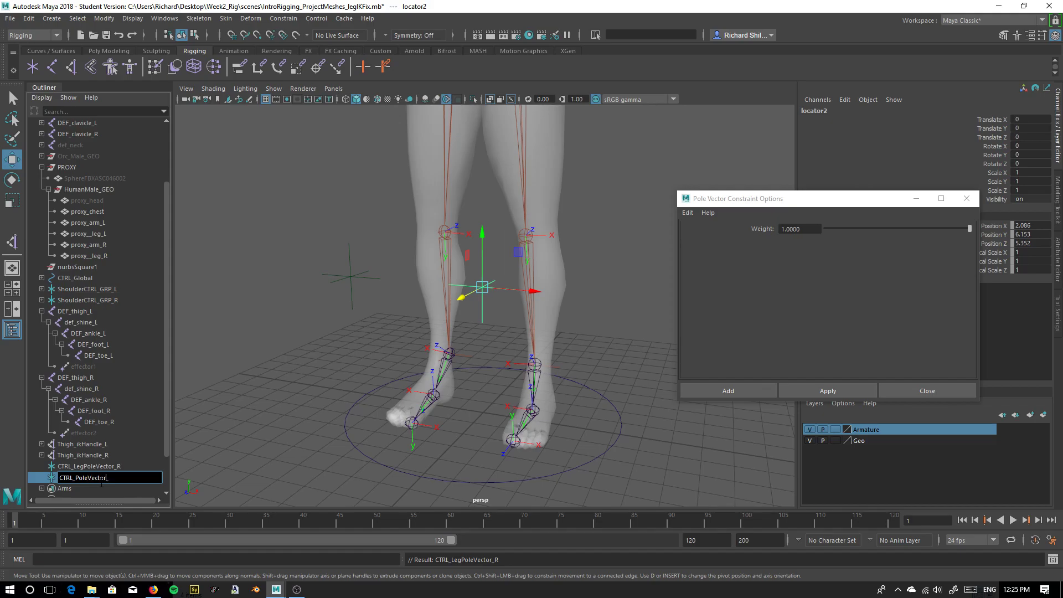
text(Leg)
text(L)
key(Return)
click(302, 350)
Test the left knee's bend by raising Thigh_ikHandle_L, and undo the move.
mouse_move(490, 463)
alt+mouse_down()
mouse_move(432, 458)
mouse_move(473, 455)
alt+mouse_up()
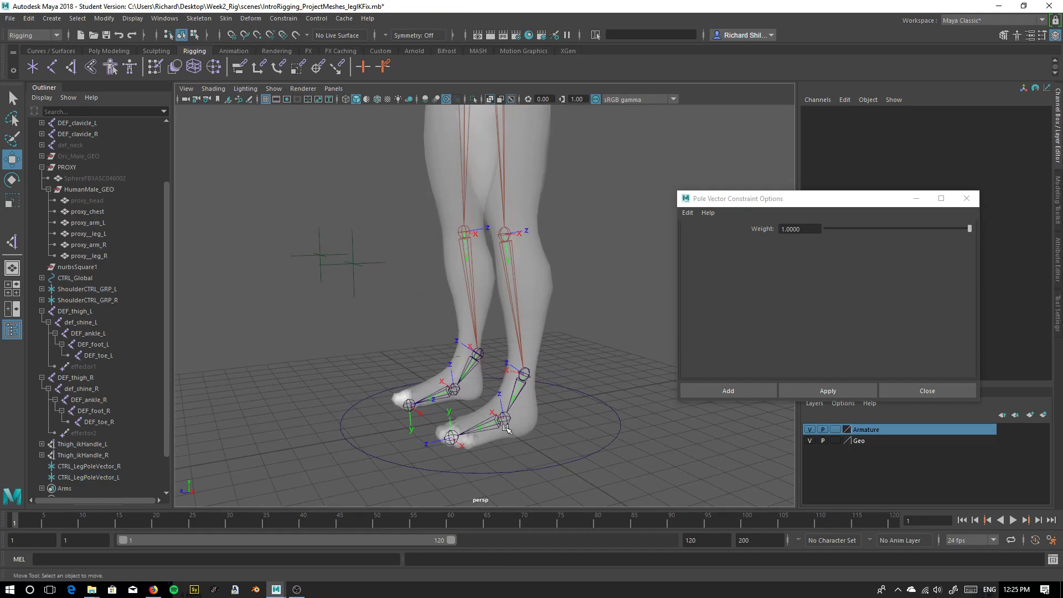
click(524, 376)
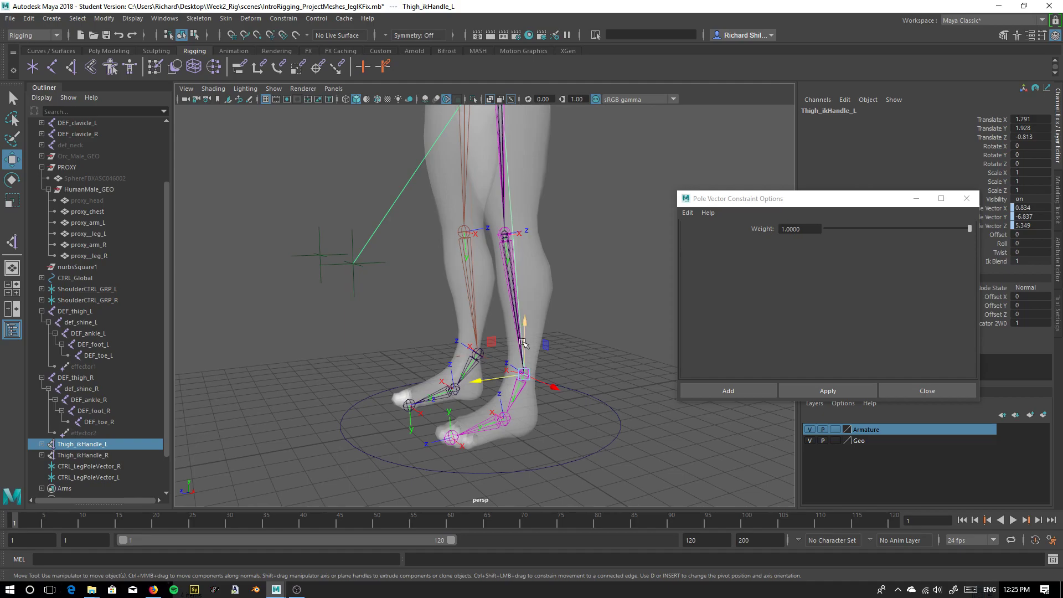
drag(522, 320, 526, 246)
alt+drag(465, 303, 520, 192)
key(ctrl+z)
key(ctrl+z)
key(ctrl+z)
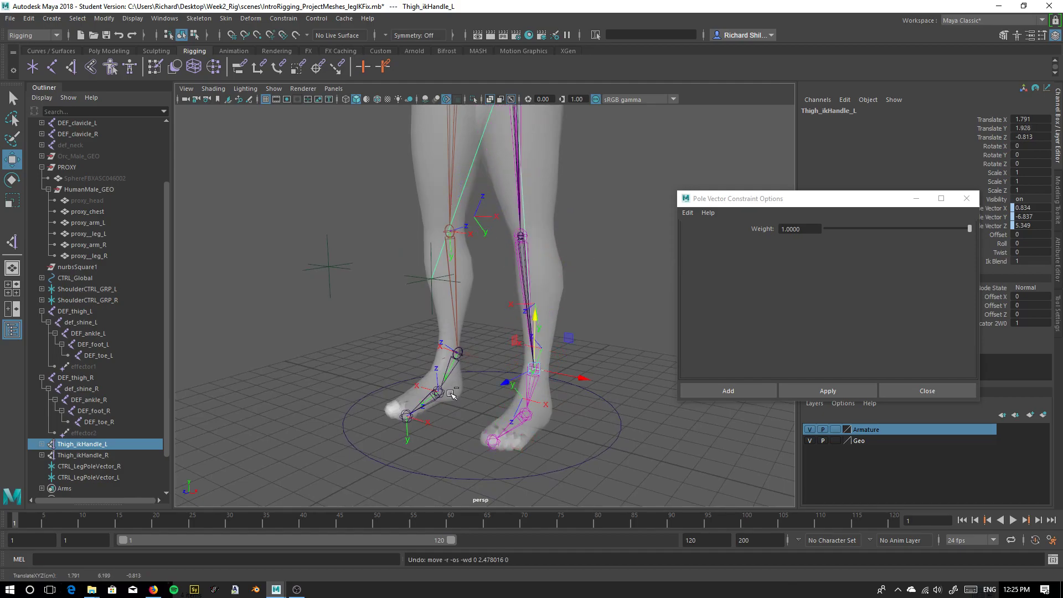
Test the left knee's direction by moving CTRL_LegPoleVector_L sideways, and undo the move.
alt+drag(419, 383, 519, 402)
click(494, 406)
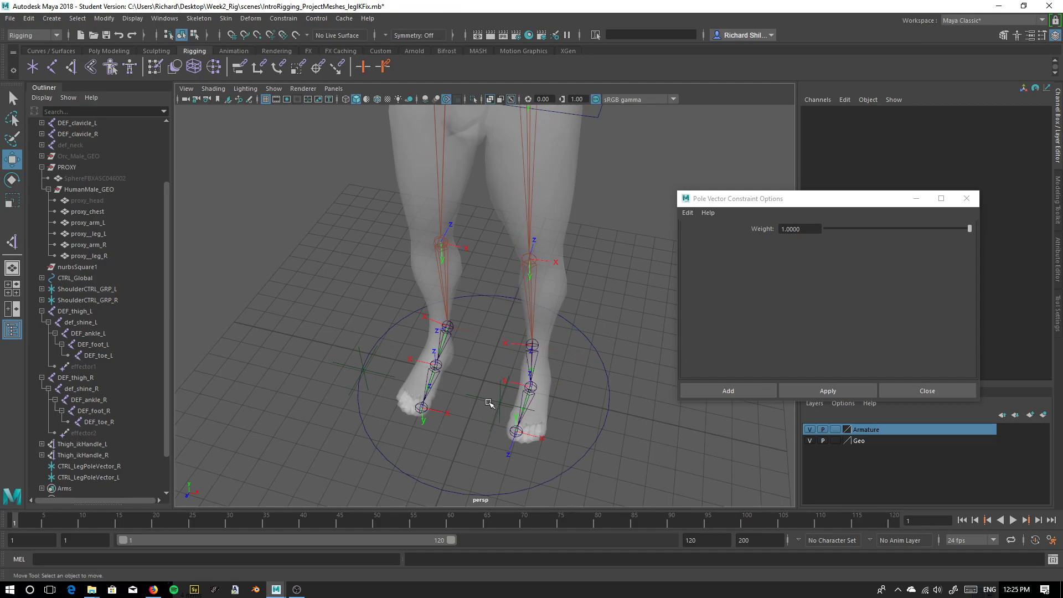
click(485, 399)
drag(536, 412, 626, 432)
key(ctrl+z)
Test the right knee's bend by raising and shifting Thigh_ikHandle_R, and undo the moves.
alt+drag(427, 408, 490, 339)
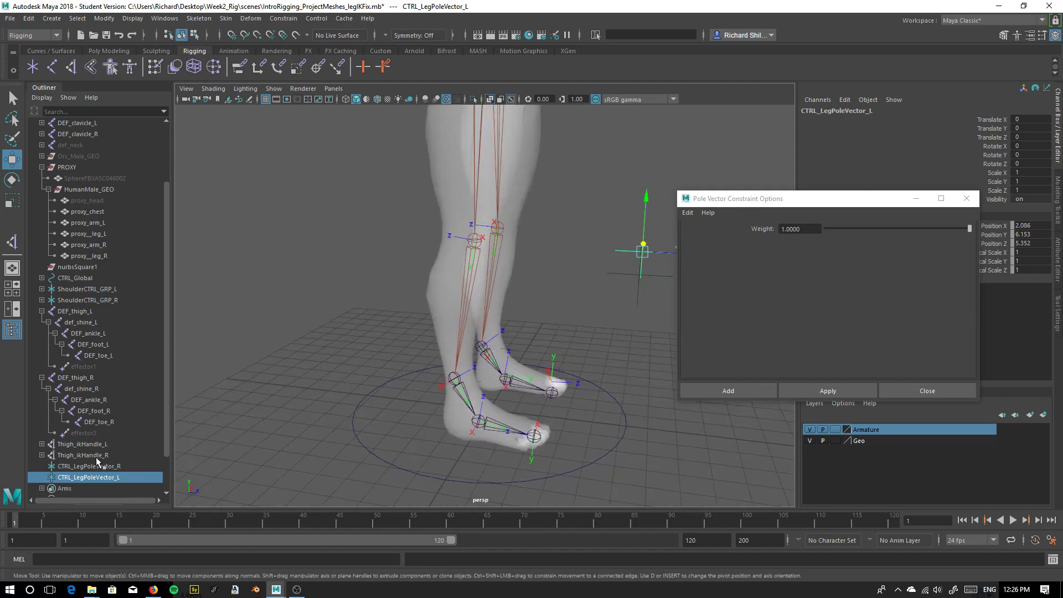
click(91, 443)
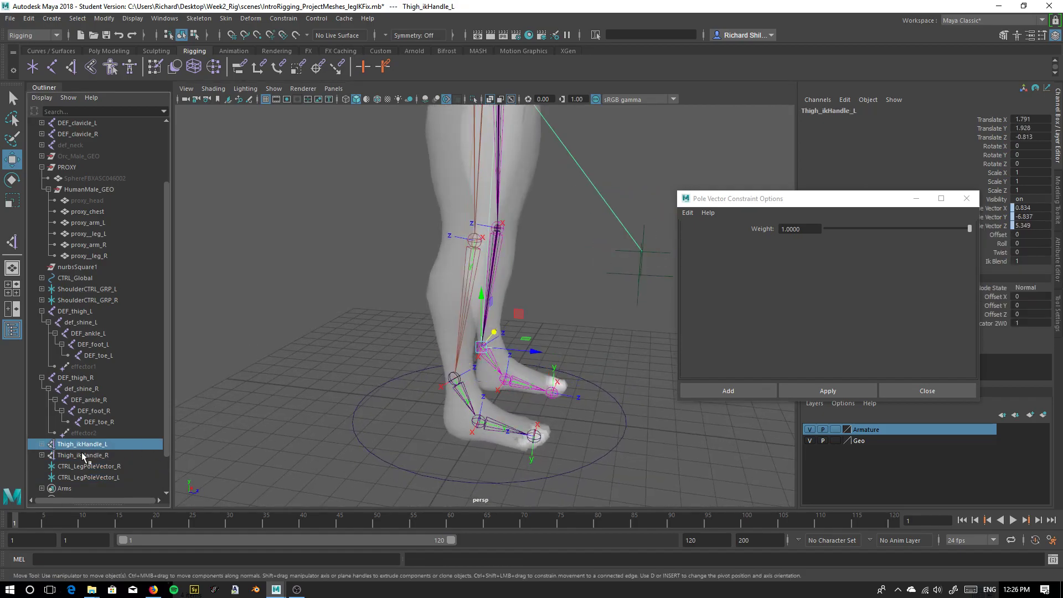
click(83, 455)
drag(451, 251, 451, 247)
alt+drag(515, 327, 485, 298)
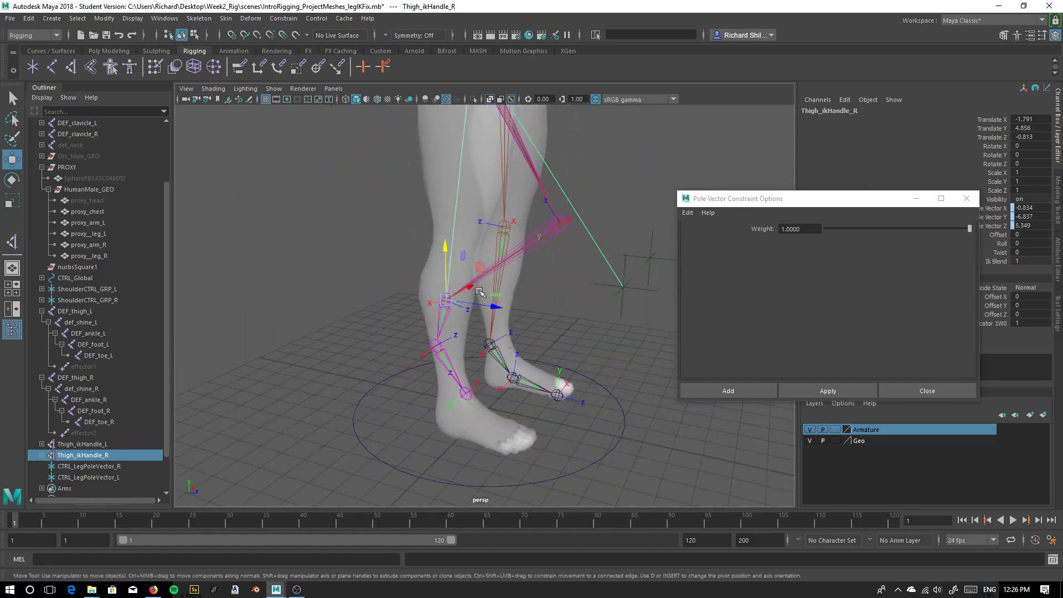
drag(441, 245, 450, 264)
key(ctrl+z)
Save the scene under its current file name.
mouse_move(516, 417)
alt+mouse_down()
mouse_move(577, 416)
mouse_move(502, 417)
alt+mouse_up()
key(ctrl+s)
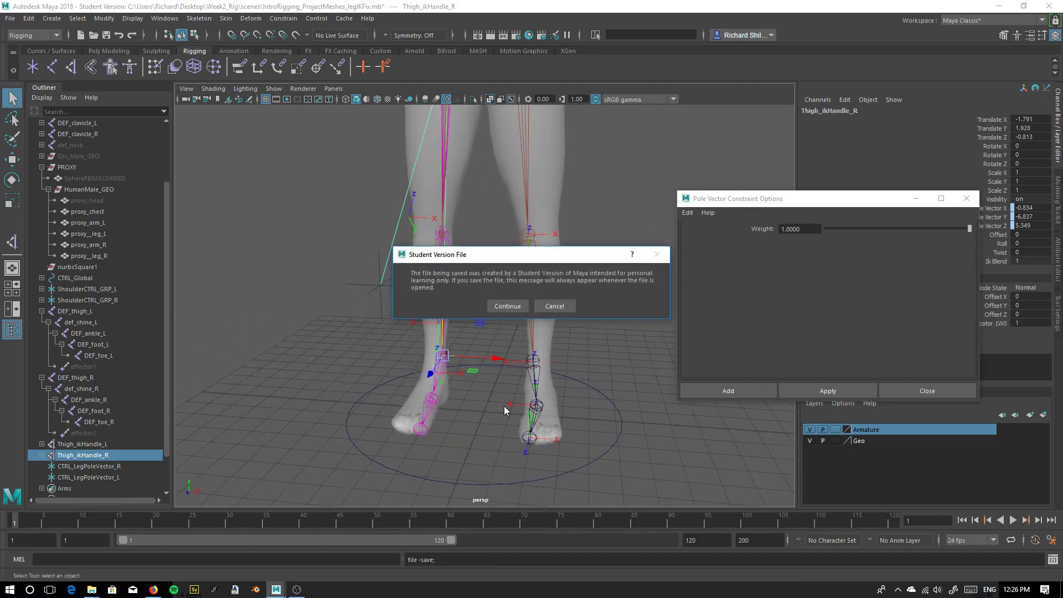